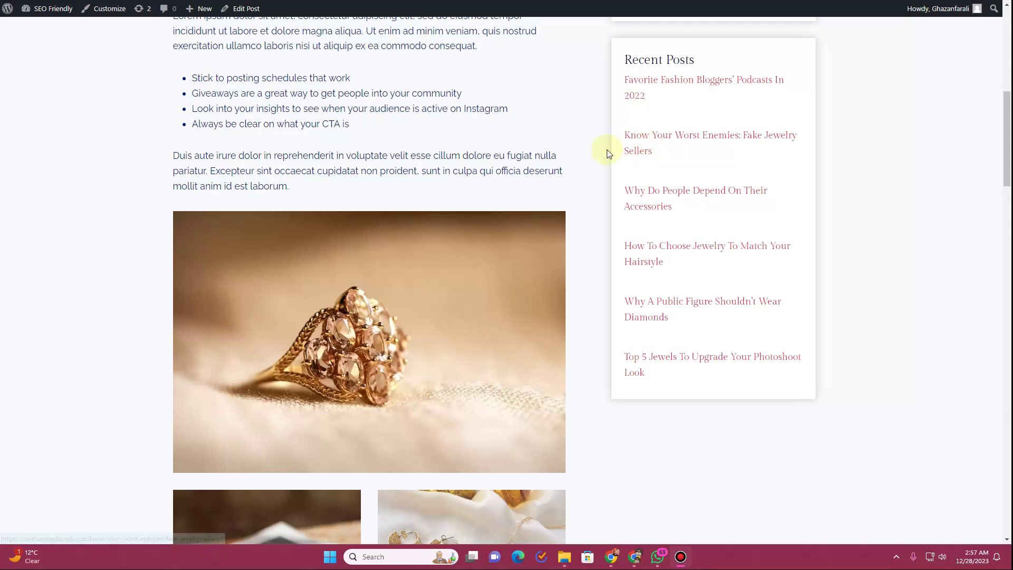
- Browse the current admin page and open an item in a new tab
scroll(607, 153, "up", 1)
scroll(607, 154, "up", 4)
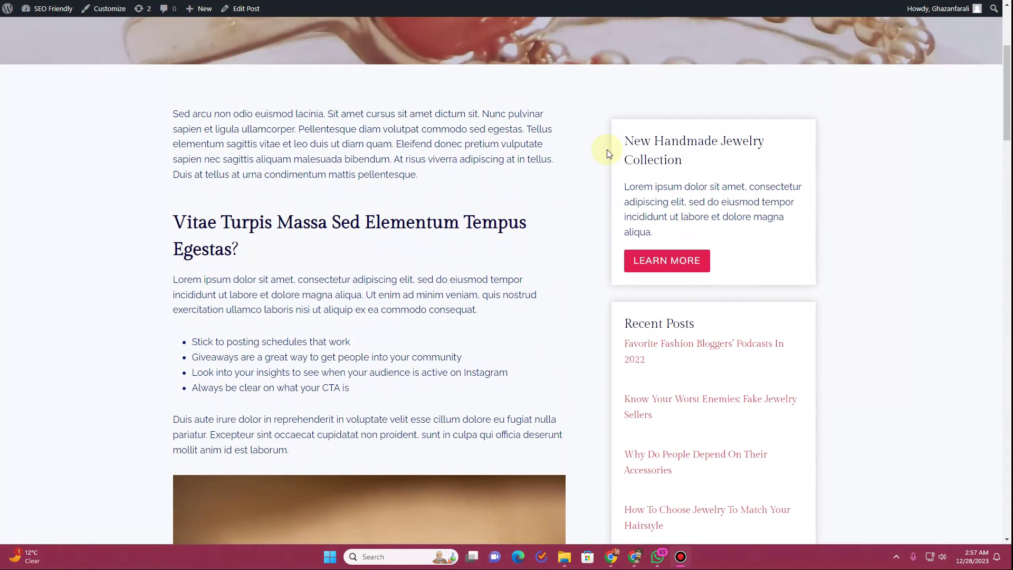
scroll(606, 154, "up", 4)
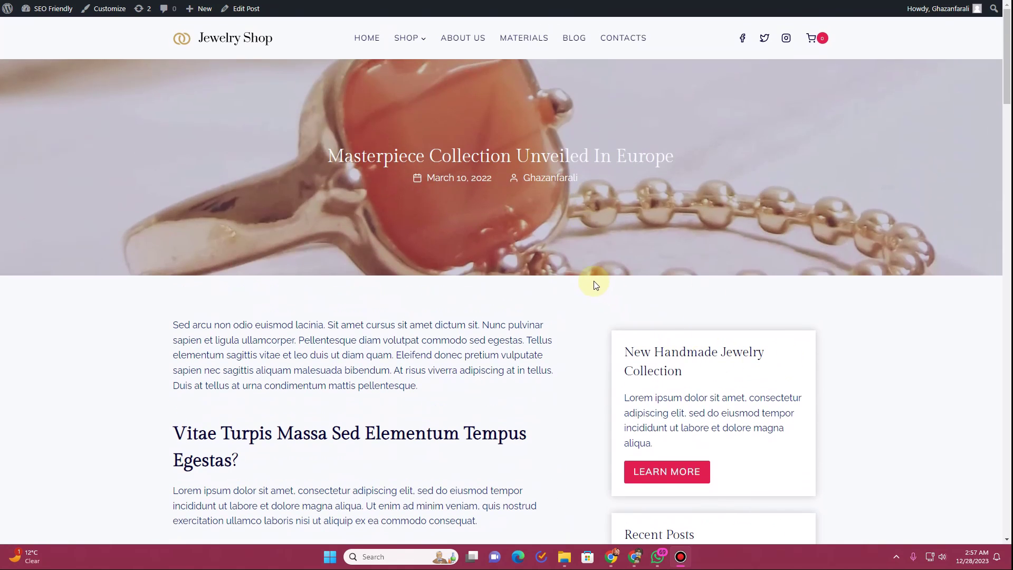
scroll(591, 281, "down", 6)
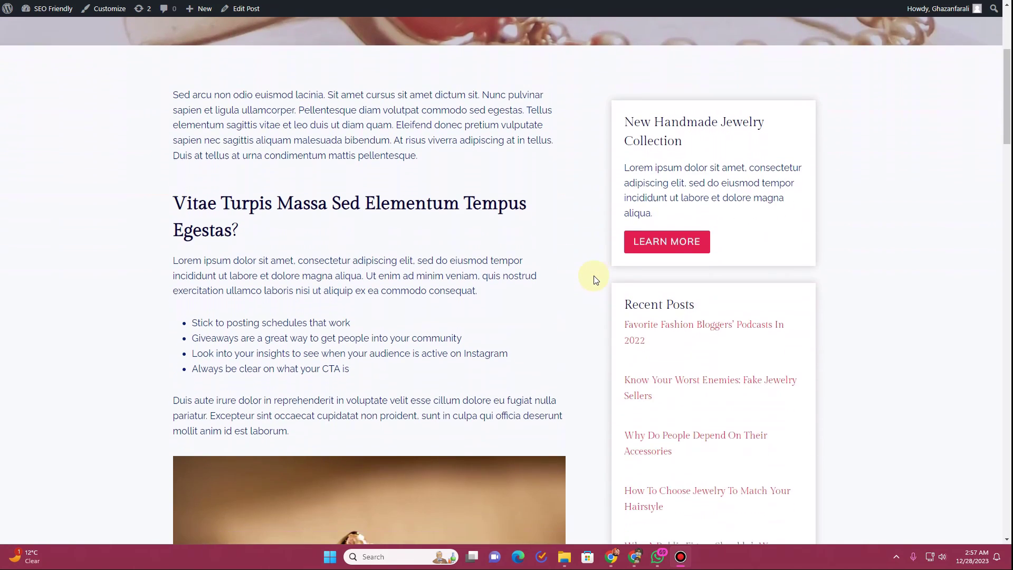
scroll(594, 276, "down", 3)
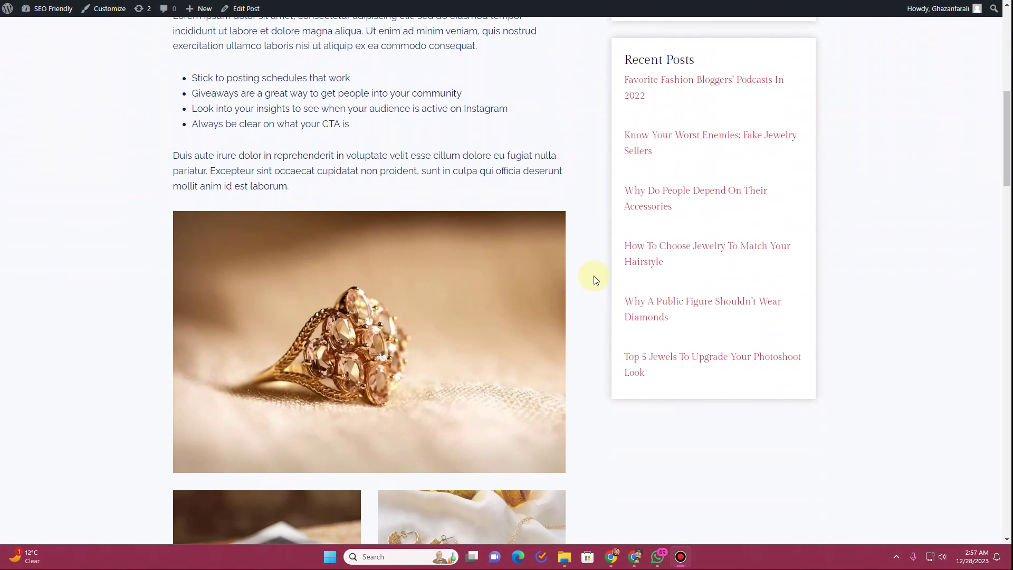
scroll(595, 278, "up", 3)
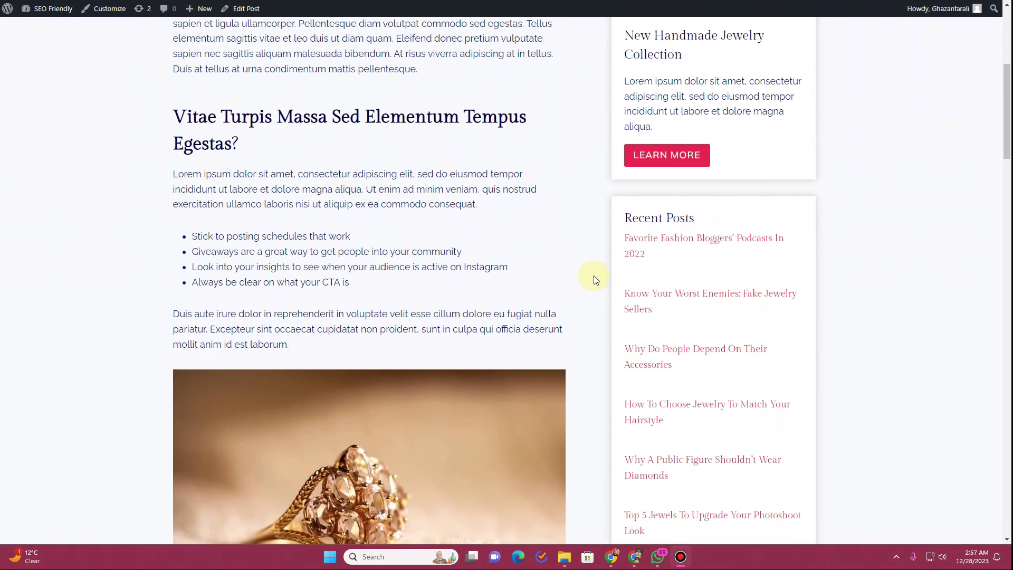
scroll(596, 280, "up", 2)
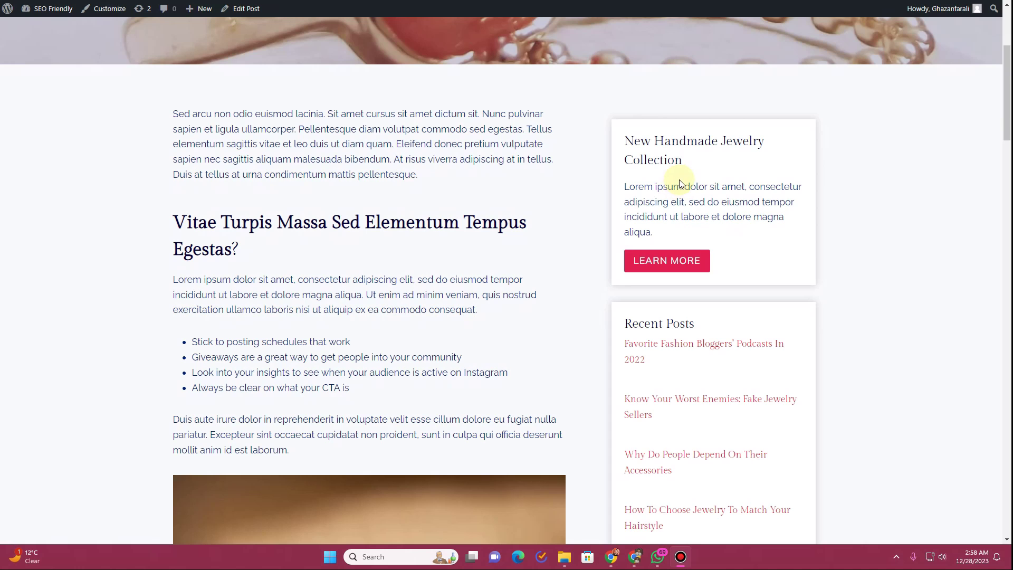
middle_click(604, 184)
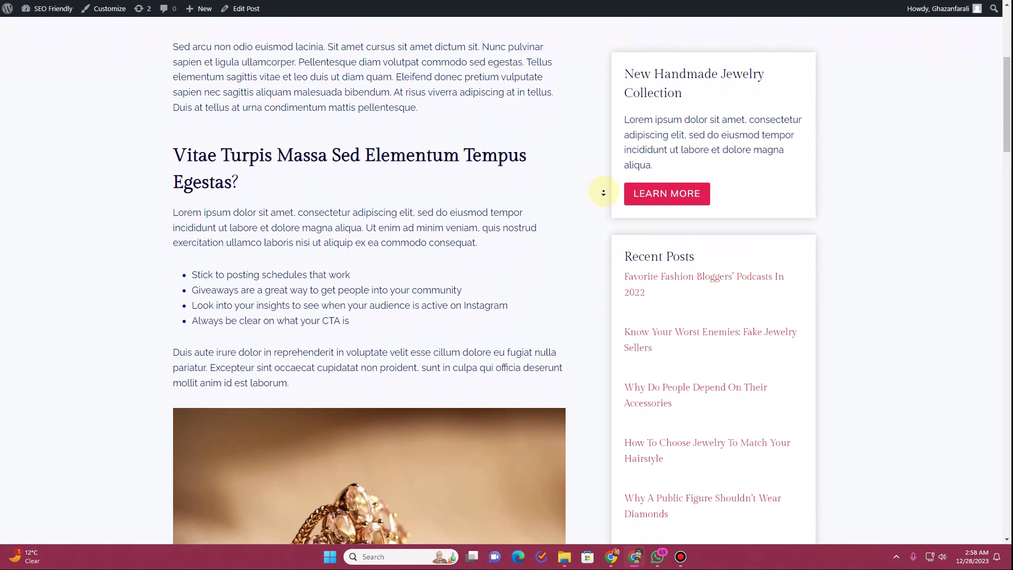
left_click(382, 192)
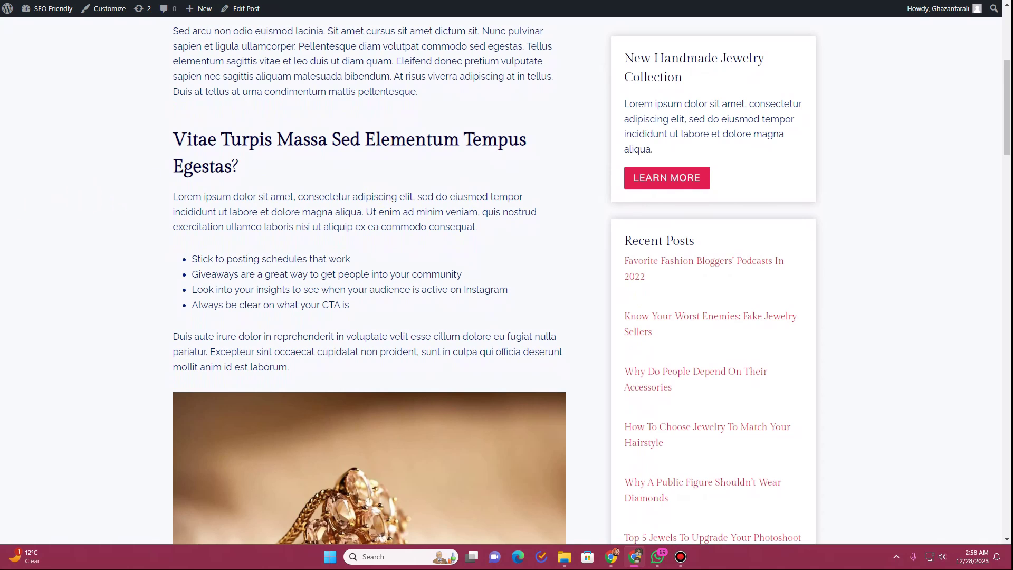
scroll(331, 215, "up", 5)
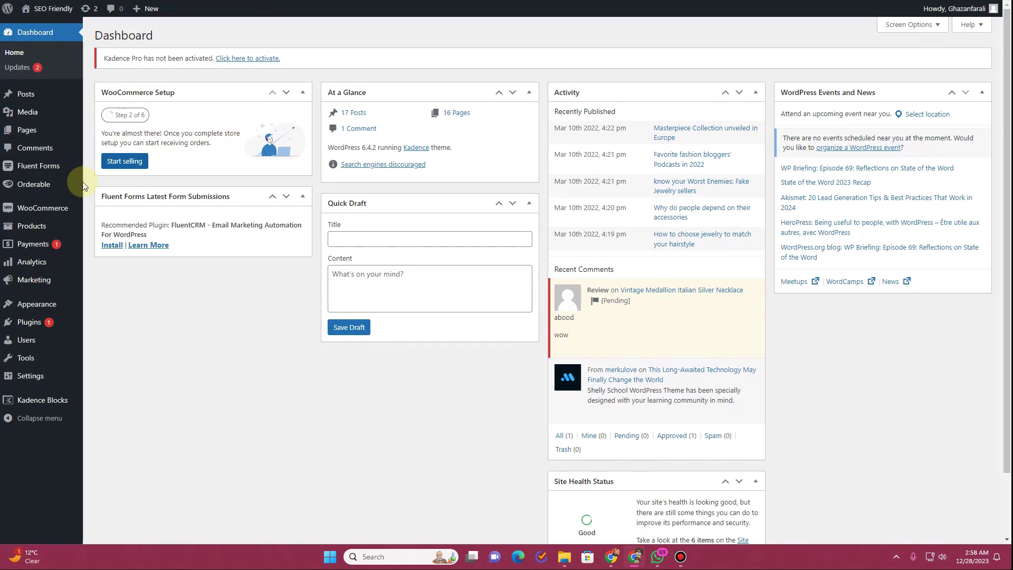
- Preview the Sidebar element from the Elements list, then go to Appearance > Kadence
mouse_move(69, 303)
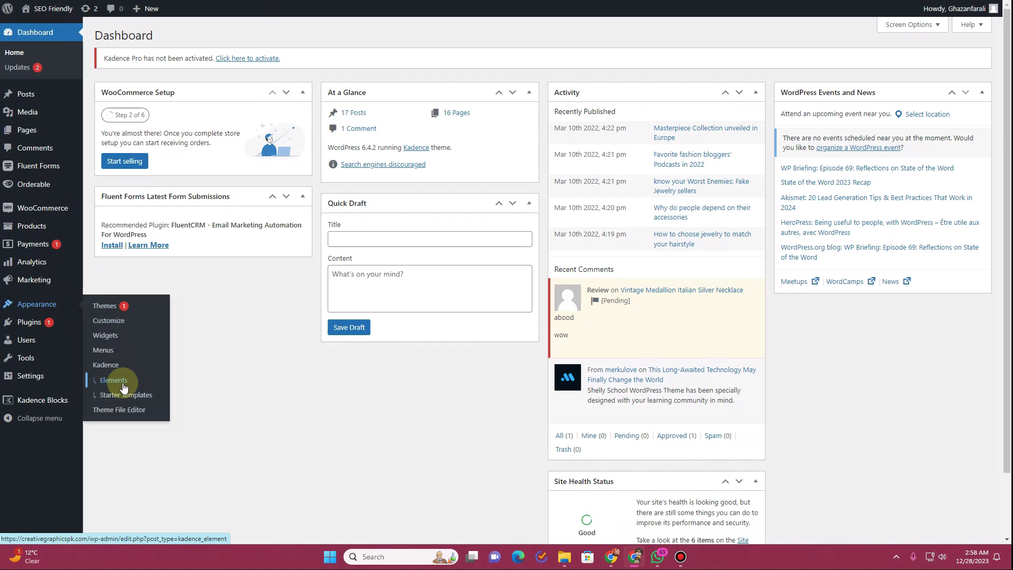
left_click(123, 384)
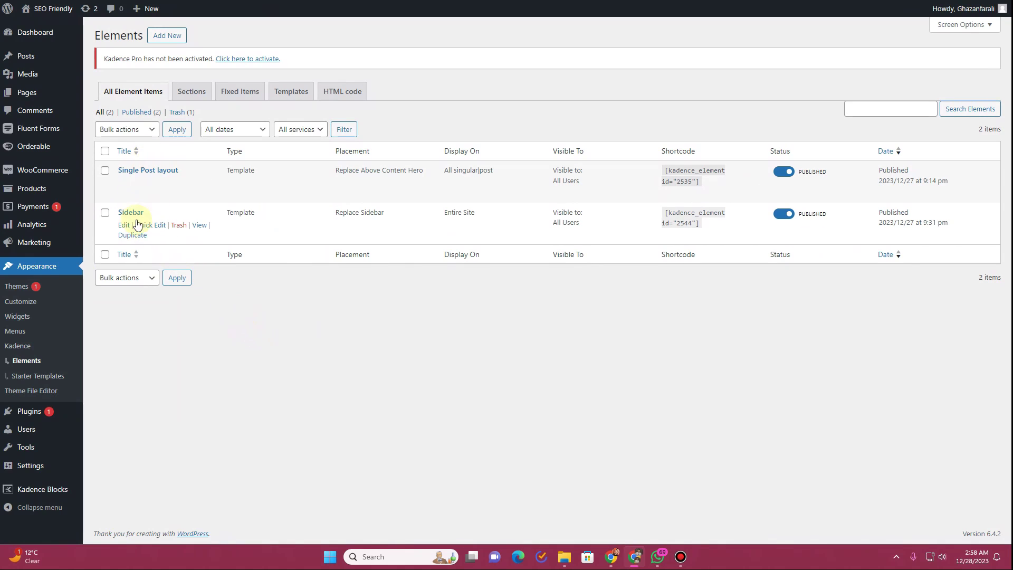
right_click(195, 225)
left_click(212, 238)
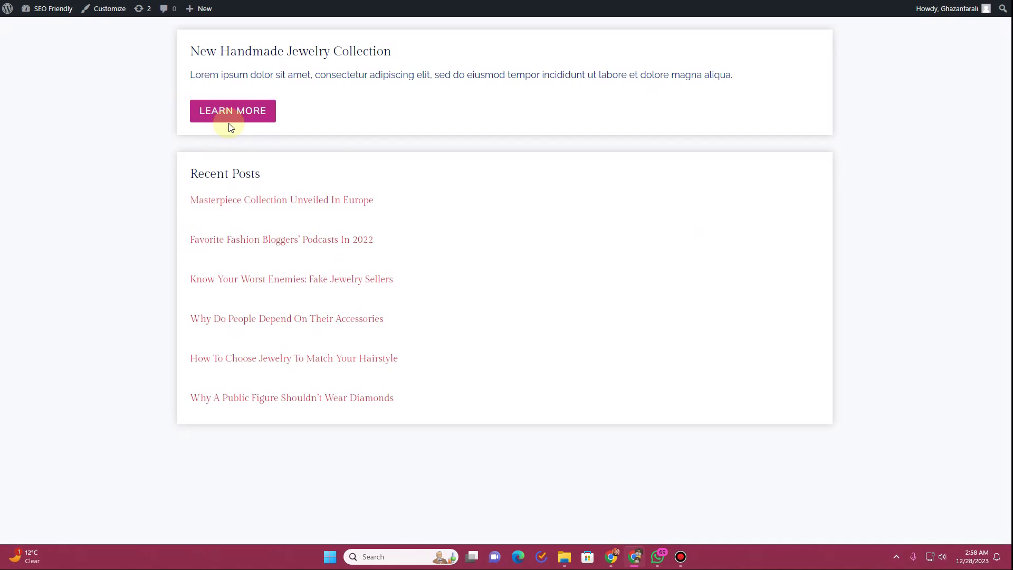
key("ctrl+w")
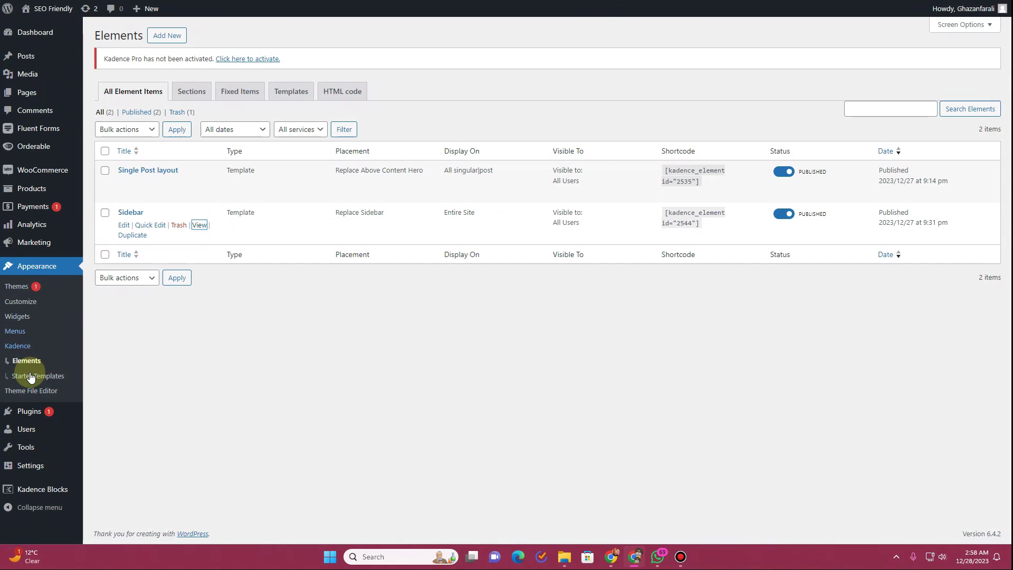
left_click(17, 346)
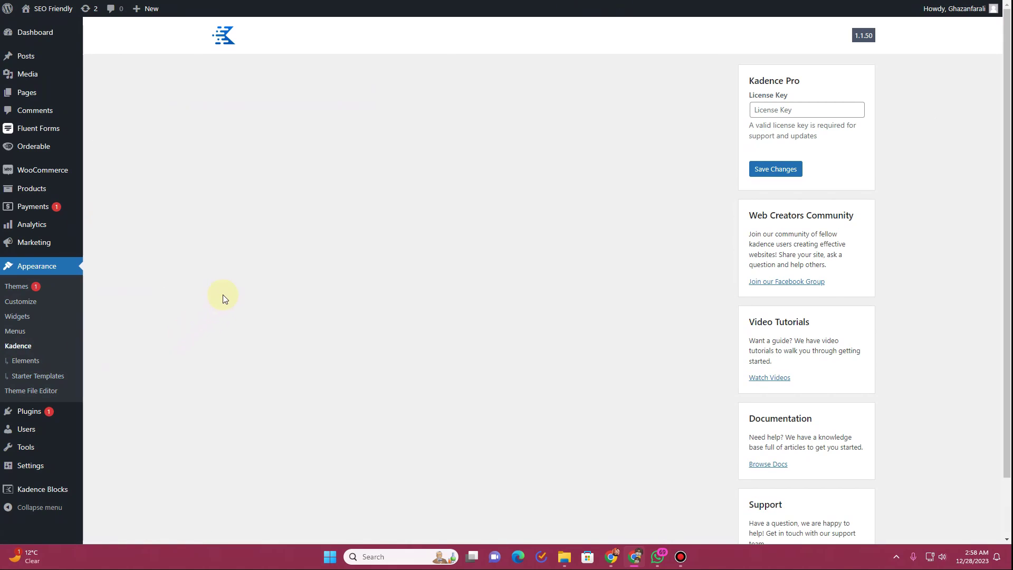
- Look over the Kadence Pro add-ons, then return to Appearance > Elements
scroll(277, 277, "down", 1)
scroll(277, 277, "down", 2)
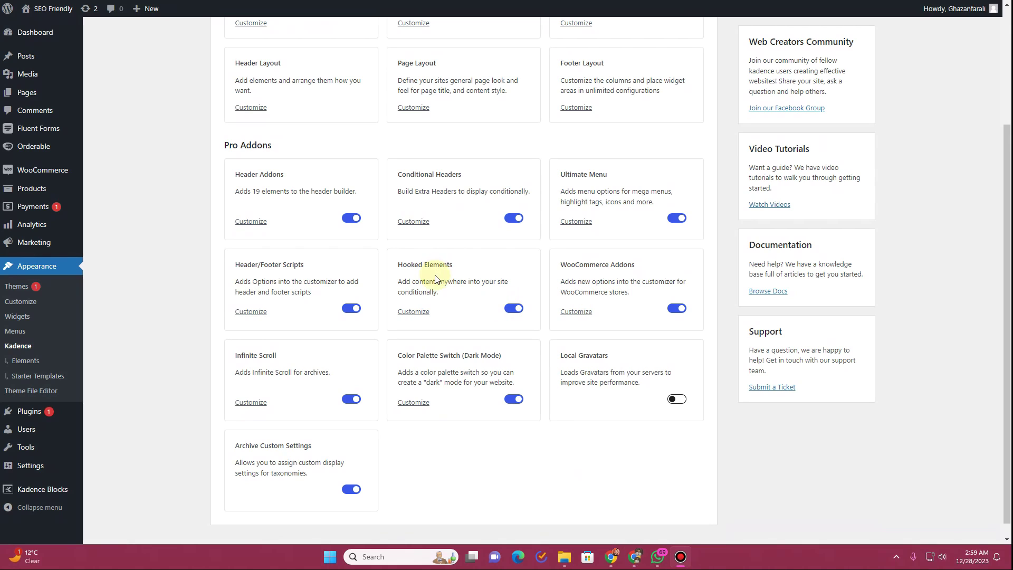
left_click(26, 361)
mouse_move(130, 213)
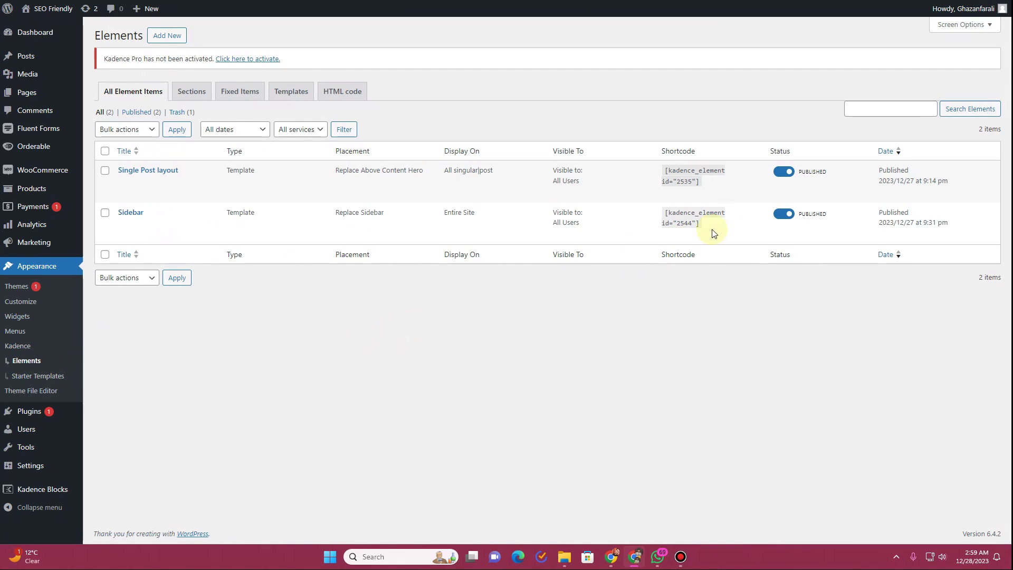
- Switch the Sidebar element to Draft and check the Masterpiece Collection post's default sidebar
left_click(785, 214)
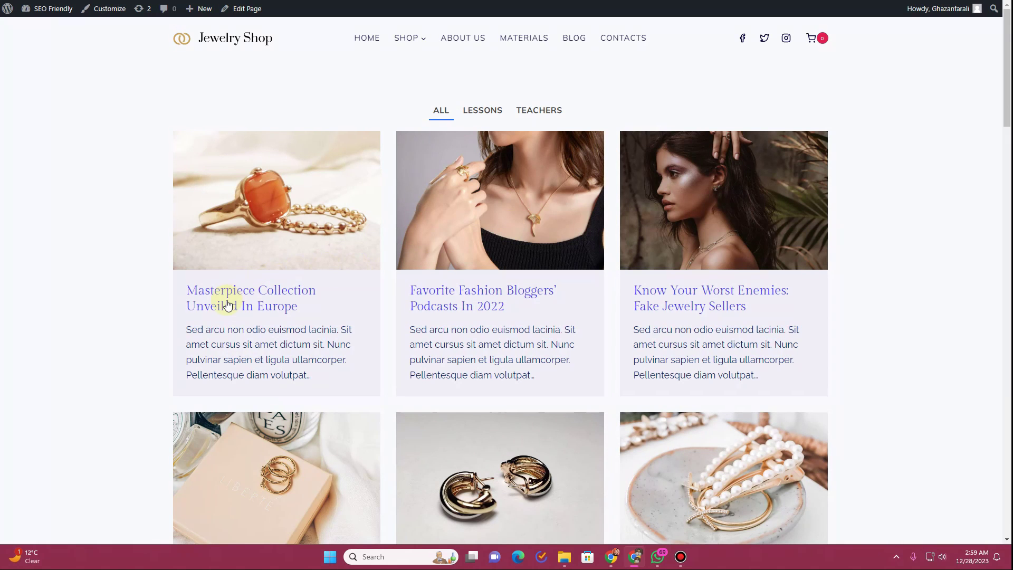
left_click(262, 289)
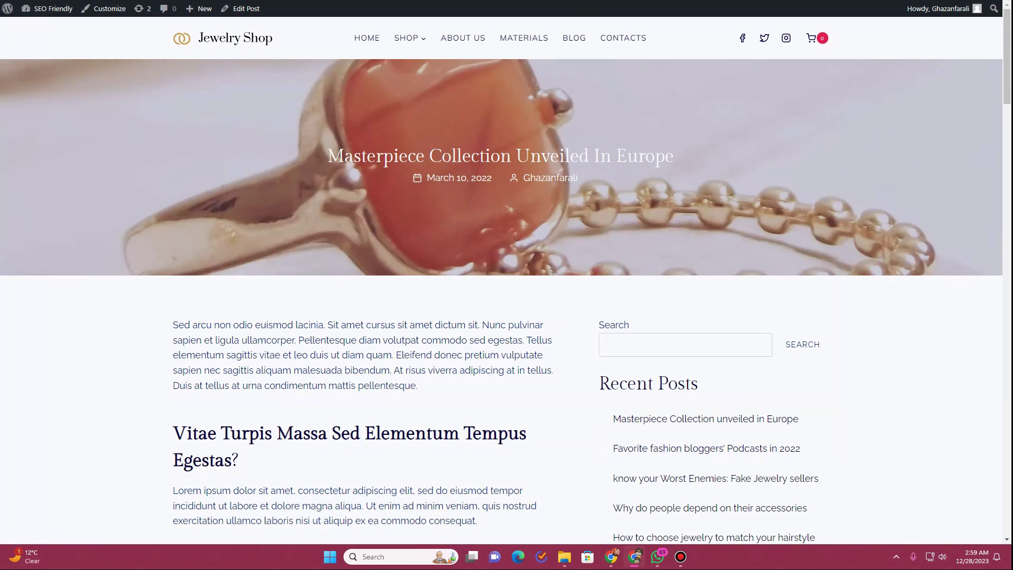
scroll(549, 295, "down", 4)
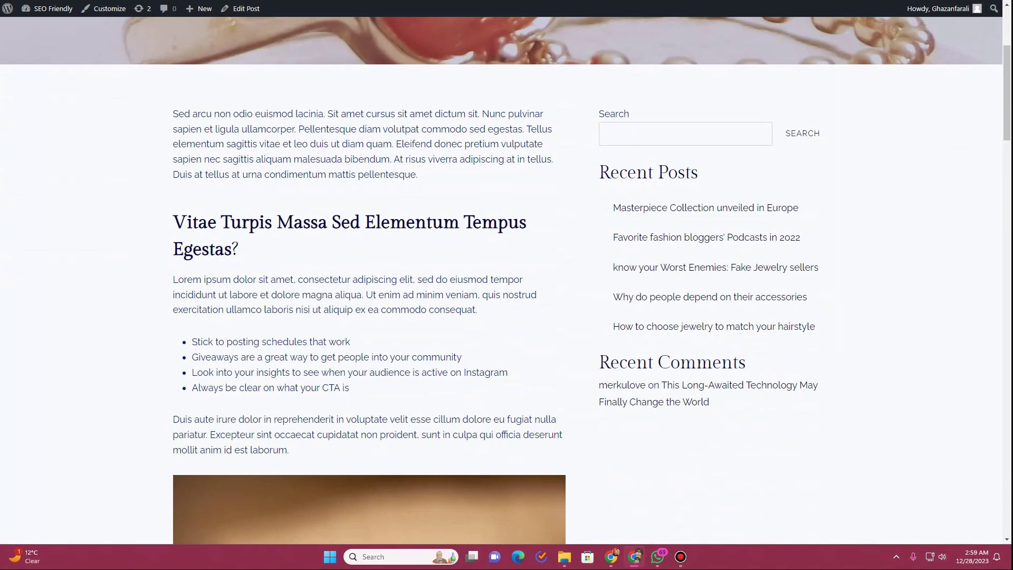
key("ctrl+Tab")
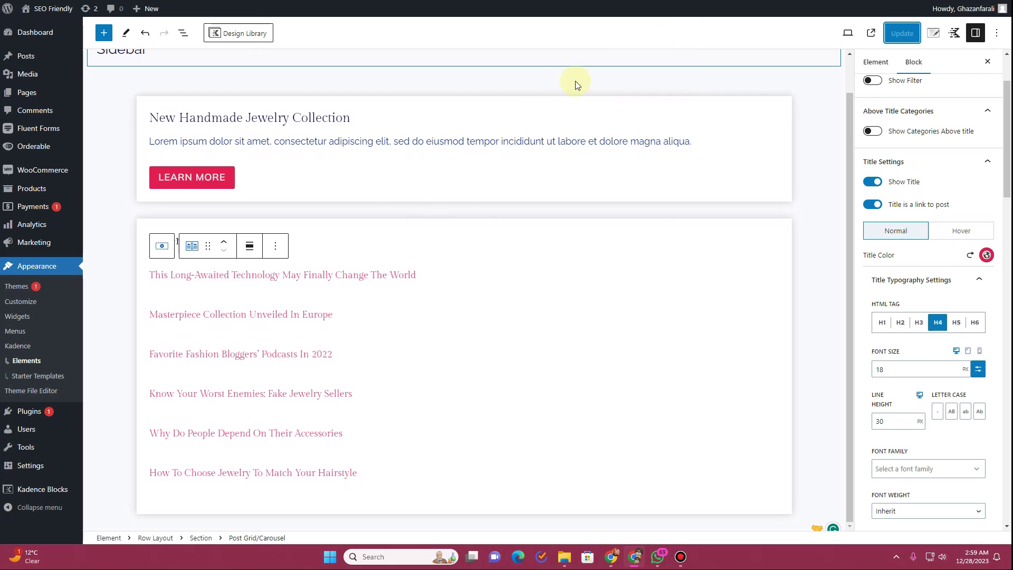
key("ctrl+Tab")
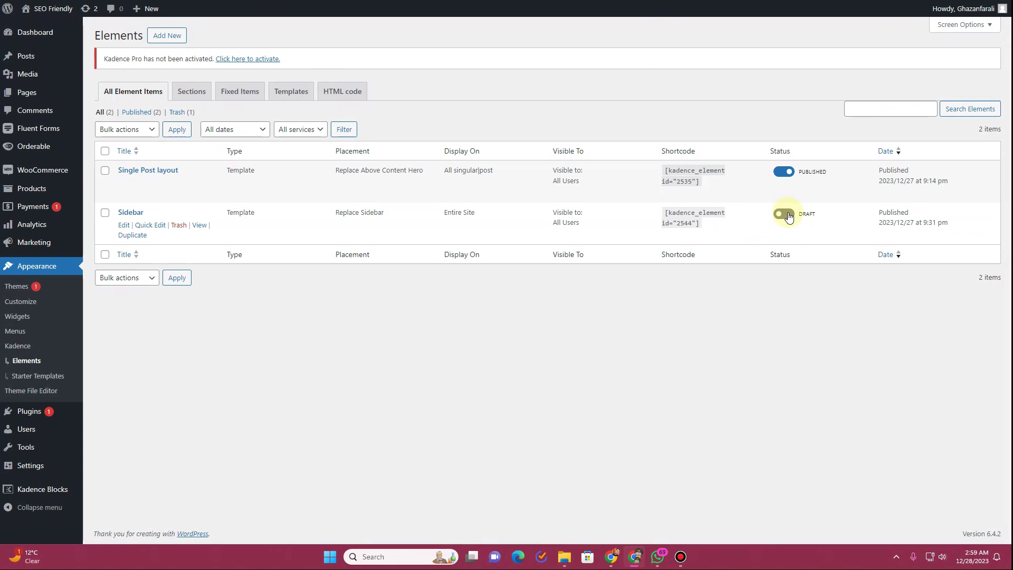
mouse_move(267, 232)
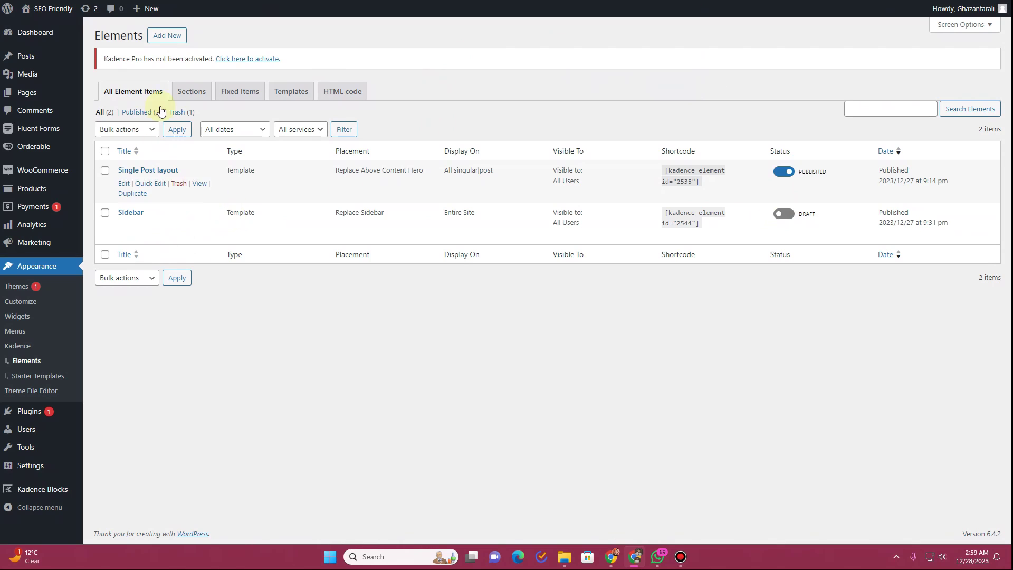
- Create a new Template element and open its Preview Setup settings
left_click(174, 38)
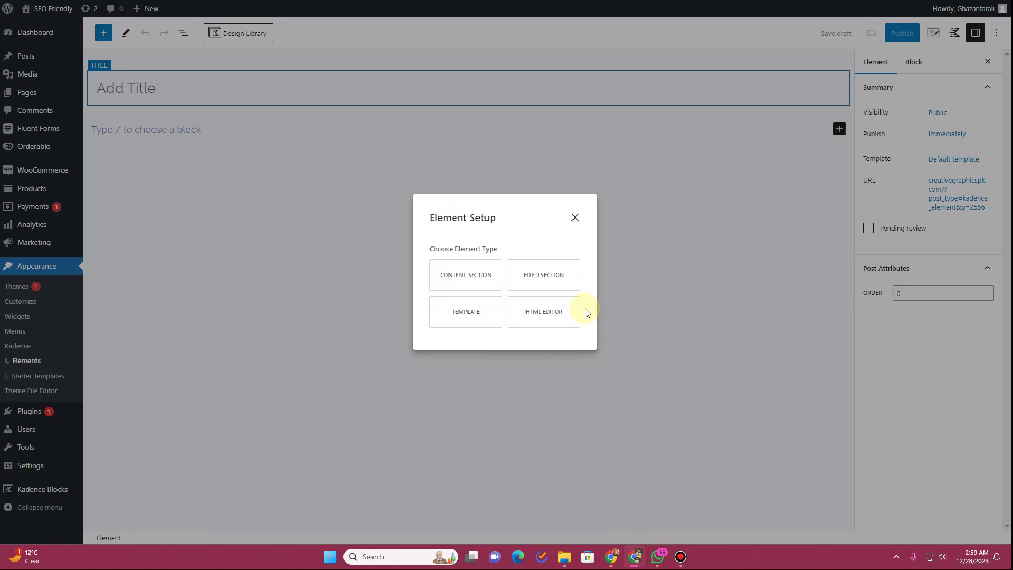
left_click(453, 322)
left_click(933, 35)
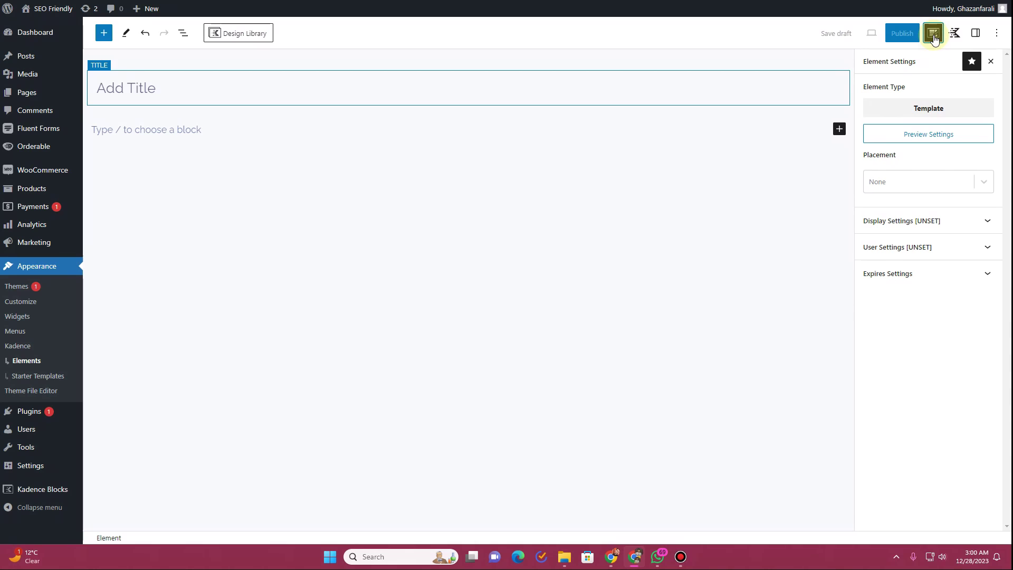
left_click(918, 135)
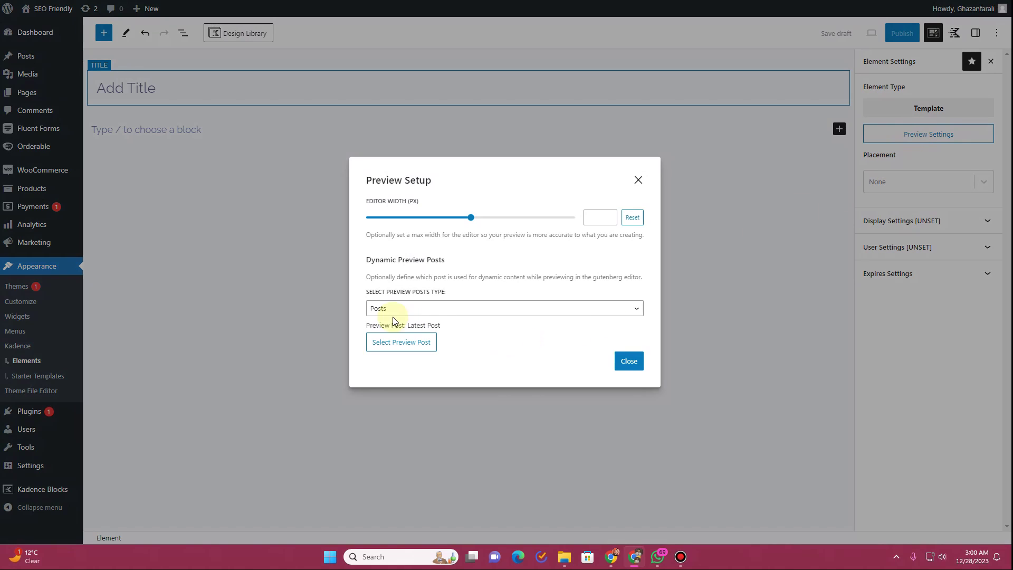
- Set the preview to the Posts post 'Masterpiece Collection unveiled in Europe' and close Preview Setup
left_click(427, 311)
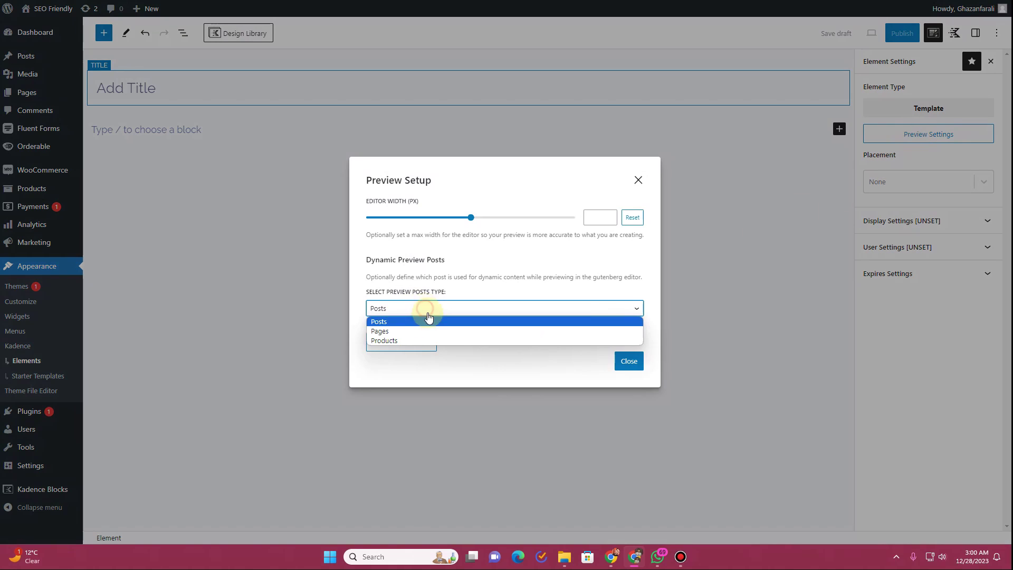
left_click(416, 321)
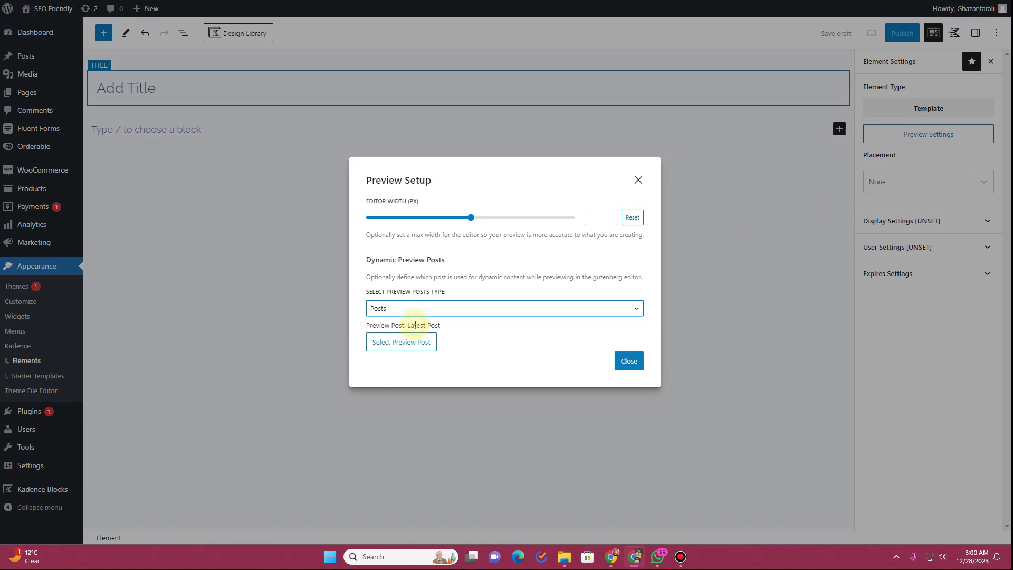
left_click(402, 355)
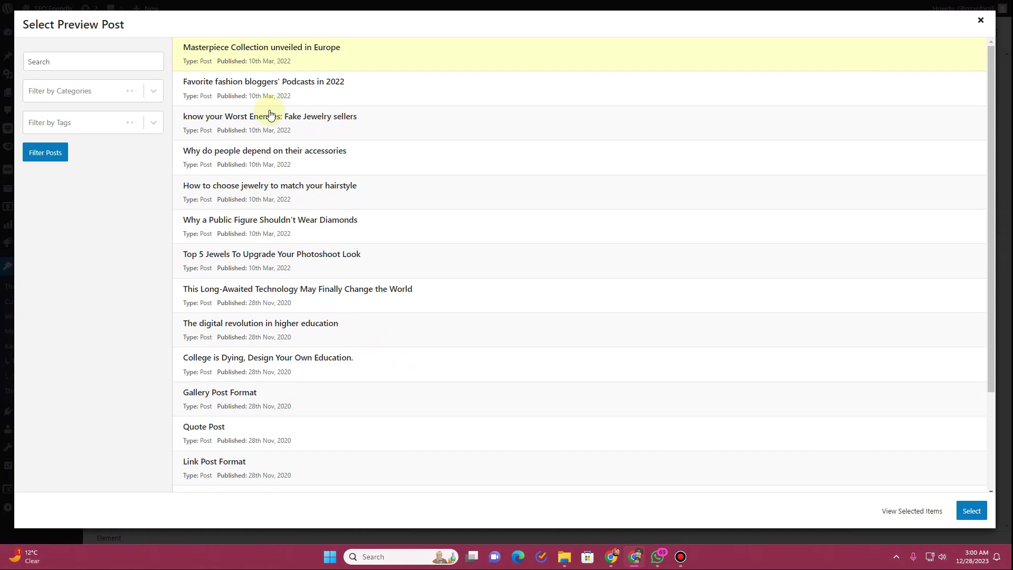
left_click(270, 92)
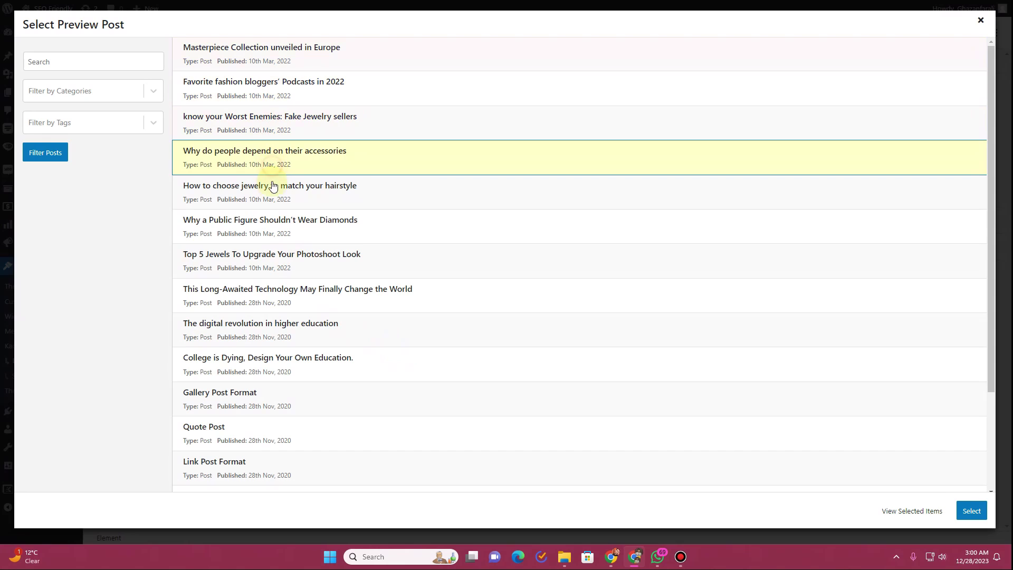
left_click(267, 60)
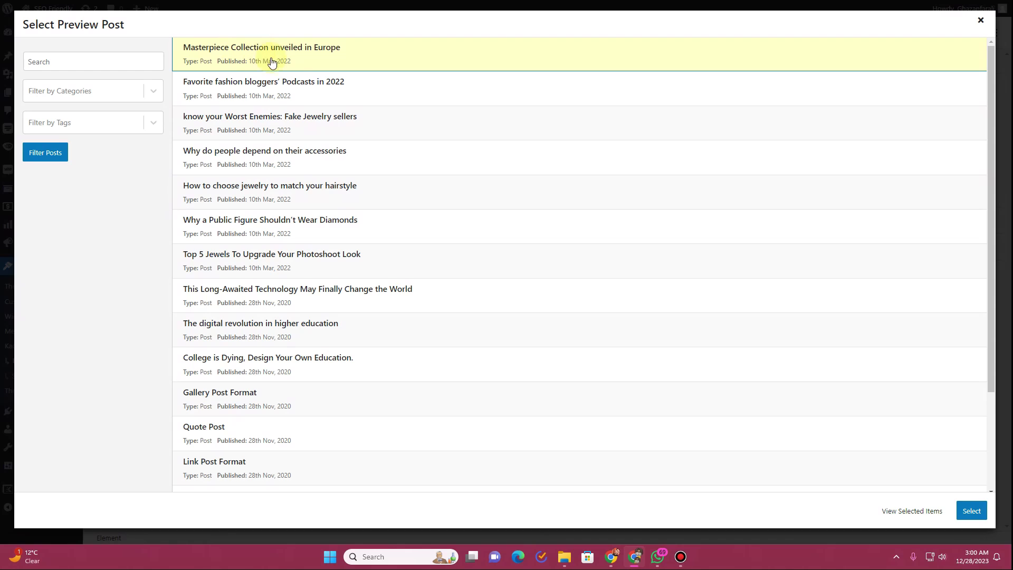
left_click(969, 508)
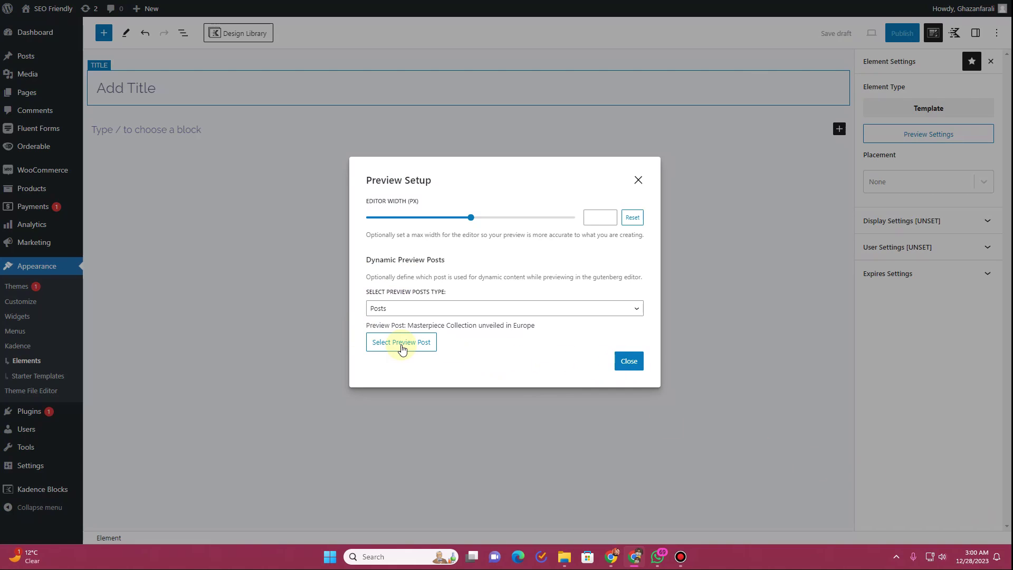
left_click(628, 361)
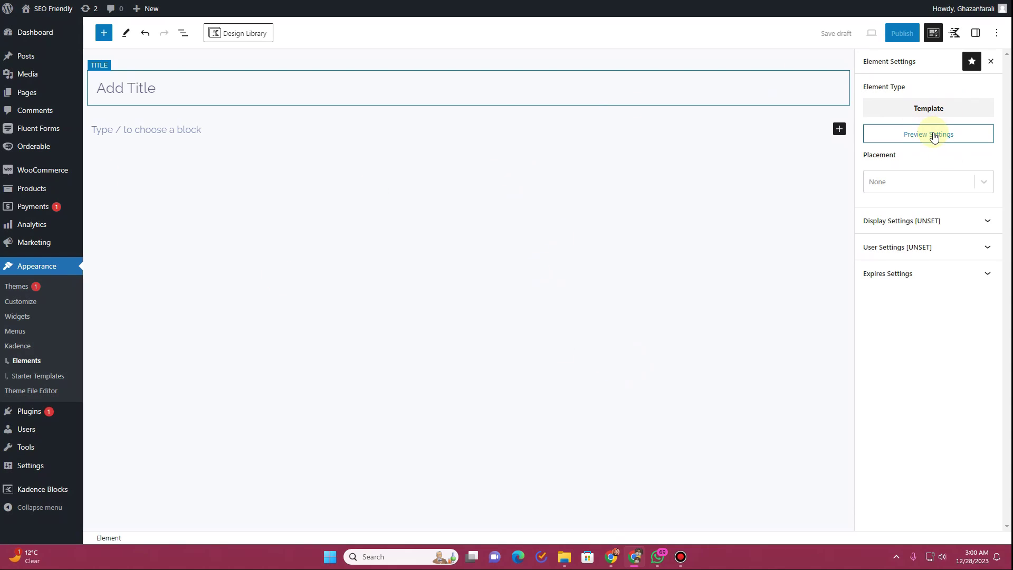
- Leave Placement as None and title the element 'Sidebar New'
left_click(930, 183)
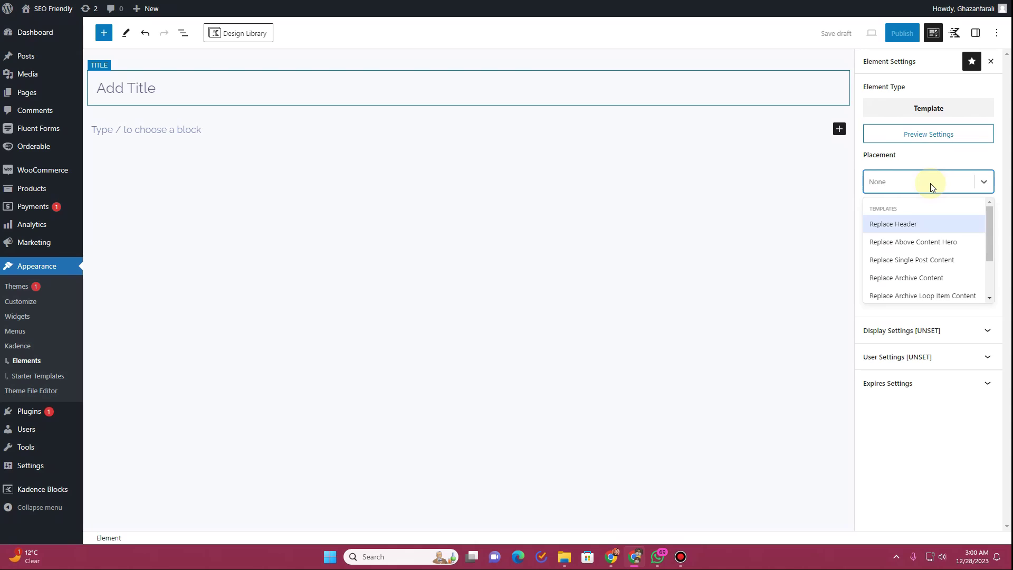
left_click(930, 183)
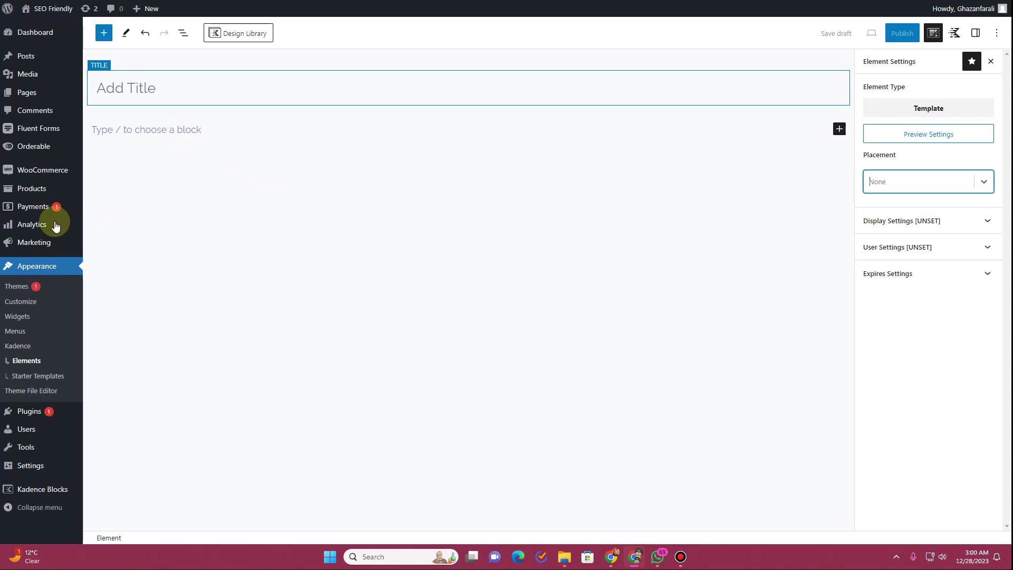
left_click(182, 101)
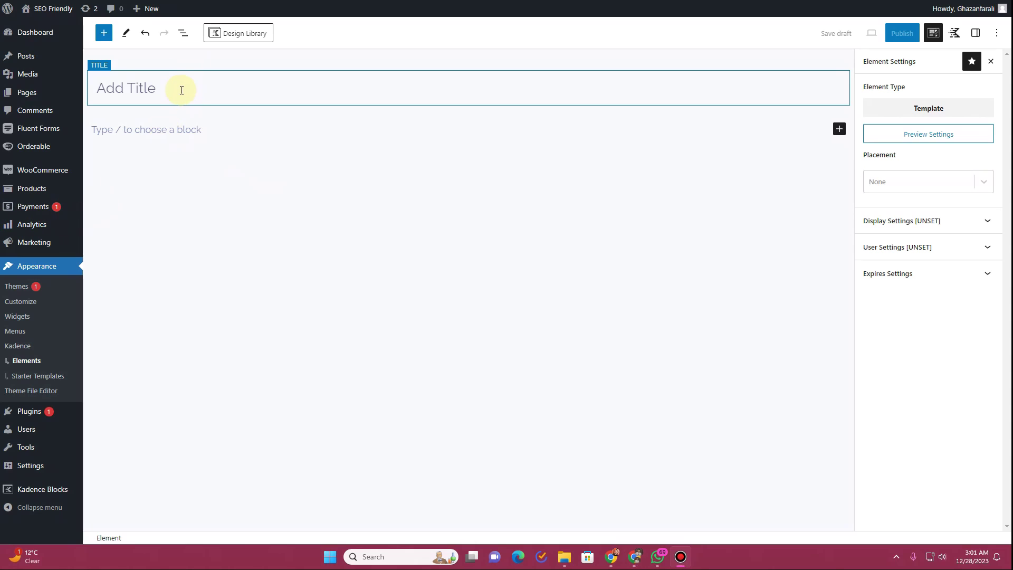
type("Sidebar New")
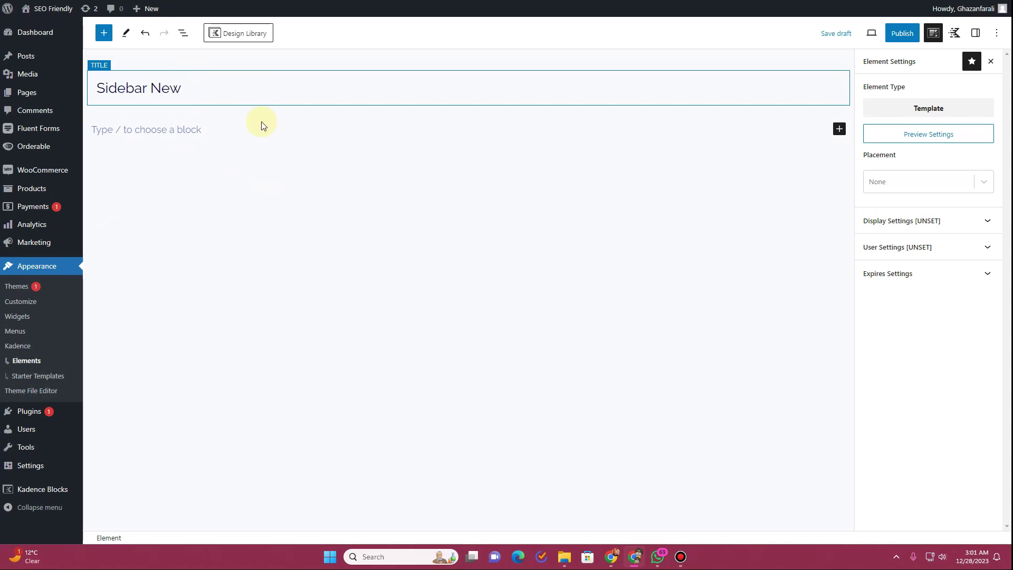
- Insert a single-column Row Layout block into the content using /row
left_click(246, 132)
type("/r")
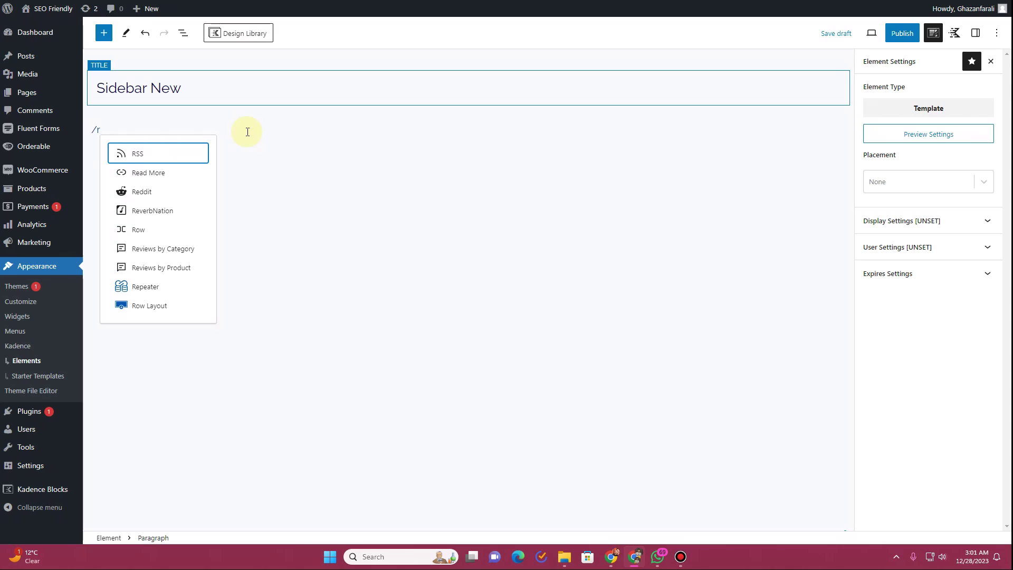
type("ow")
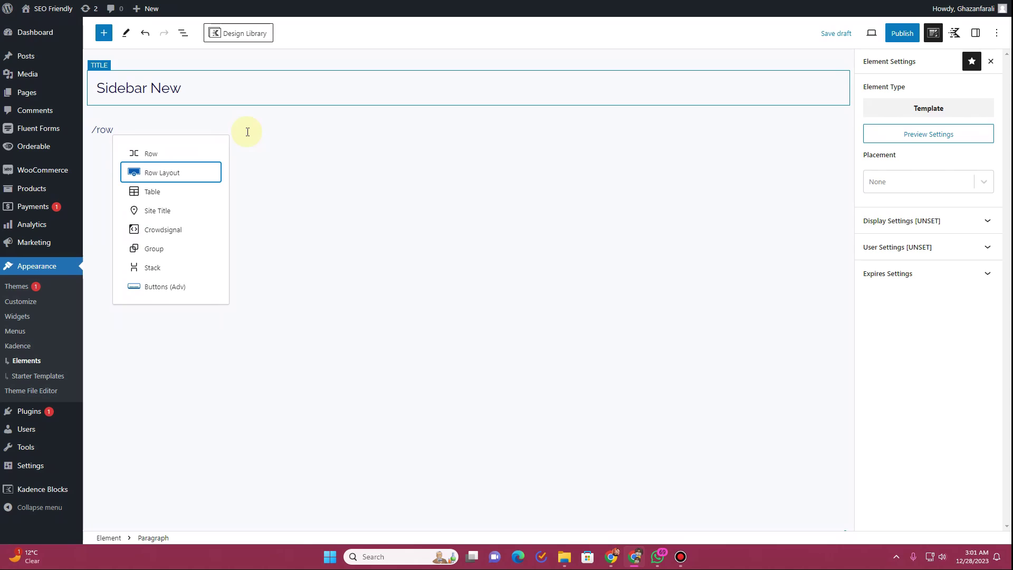
key("Return")
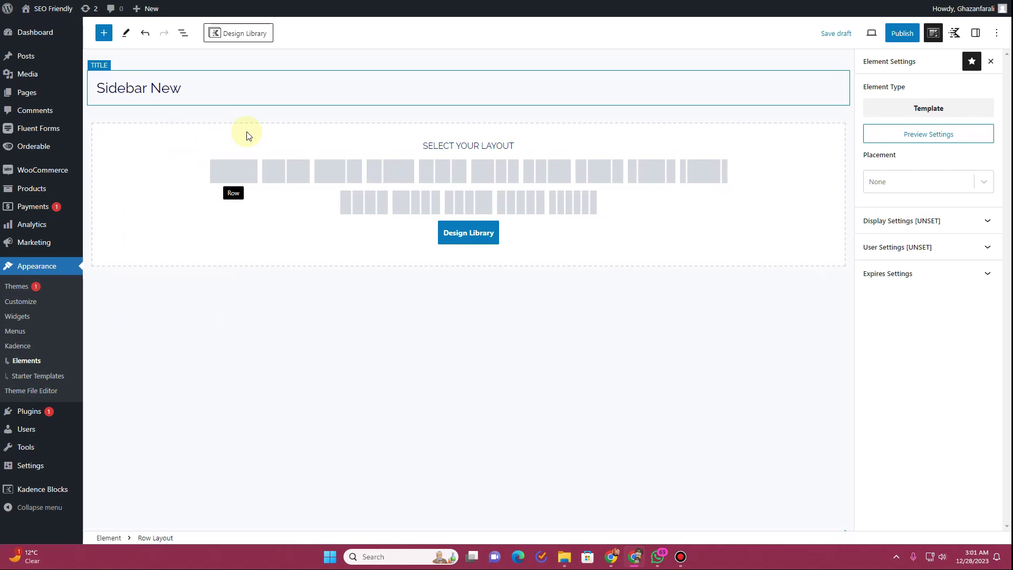
left_click(239, 183)
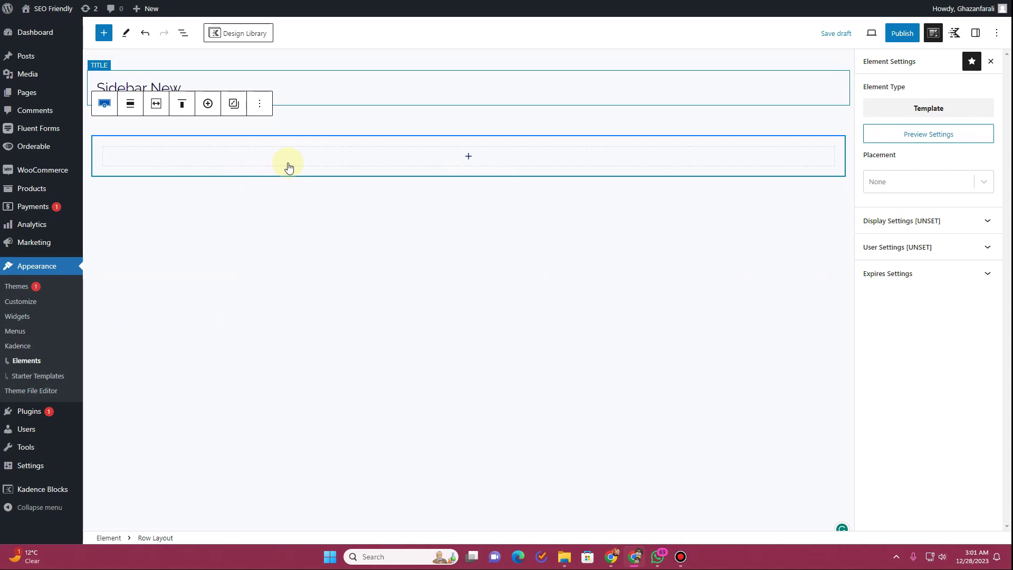
- Set the row to Wide width and switch the editor to fullscreen mode
left_click(130, 104)
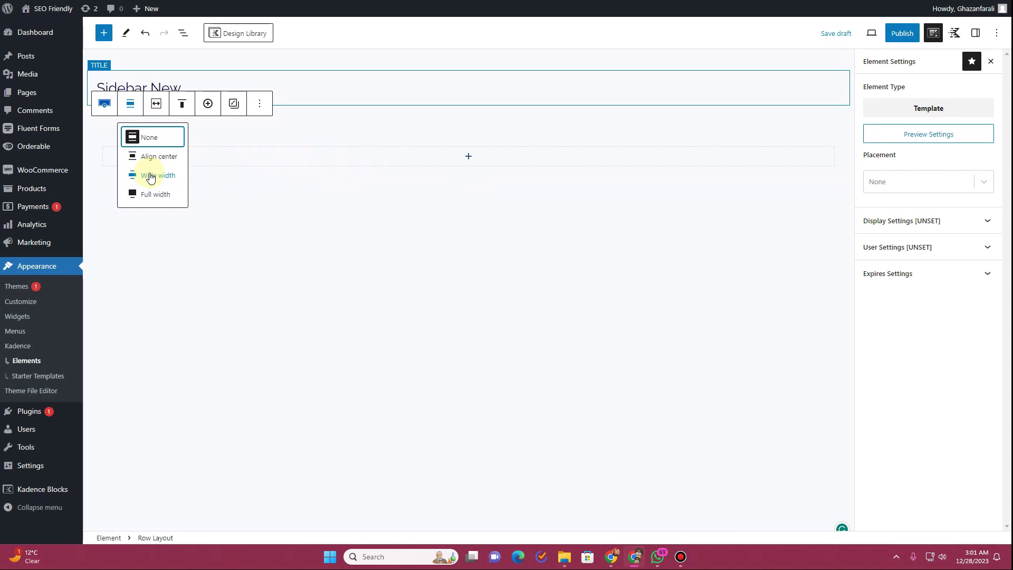
left_click(148, 176)
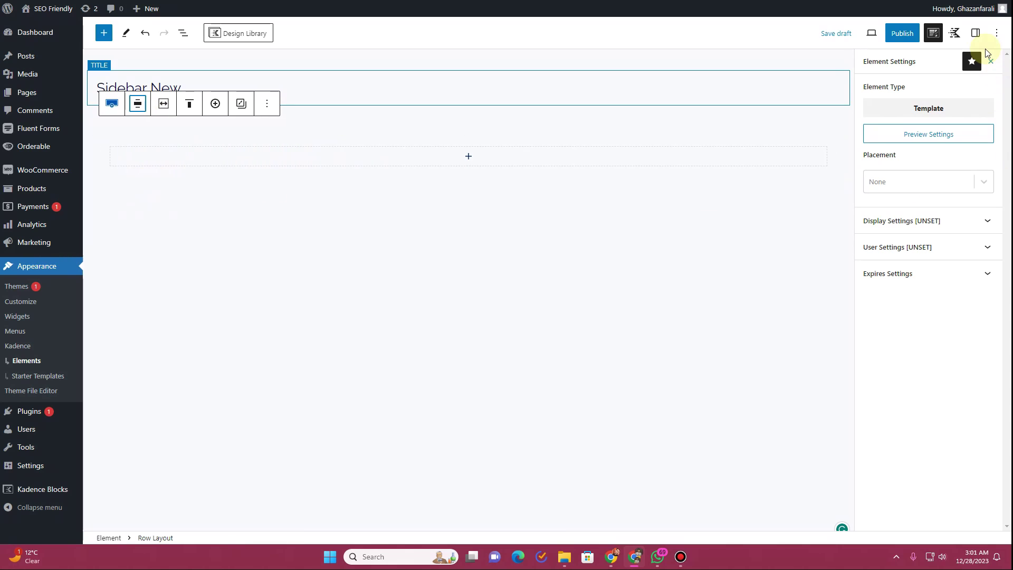
left_click(997, 32)
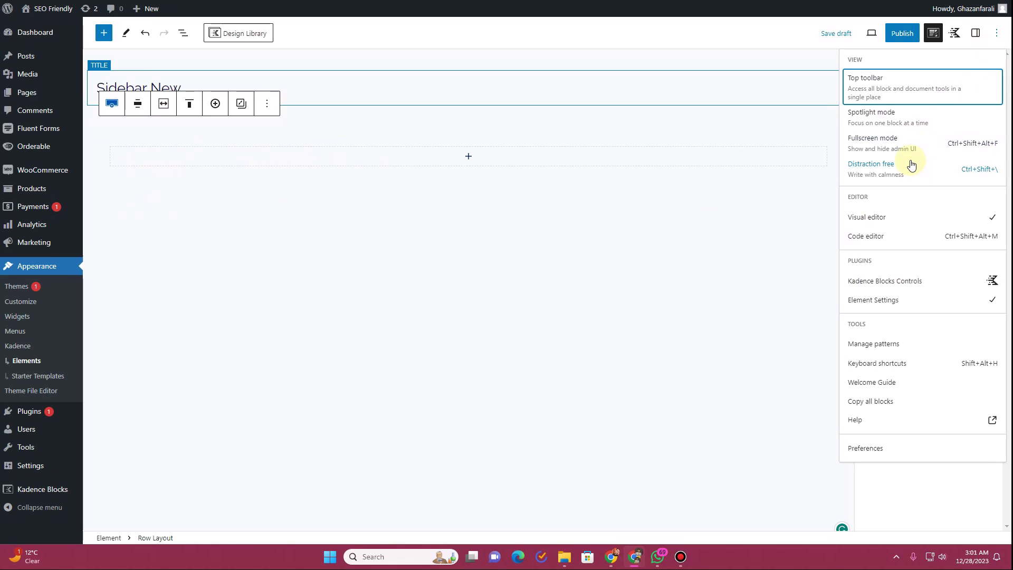
left_click(906, 139)
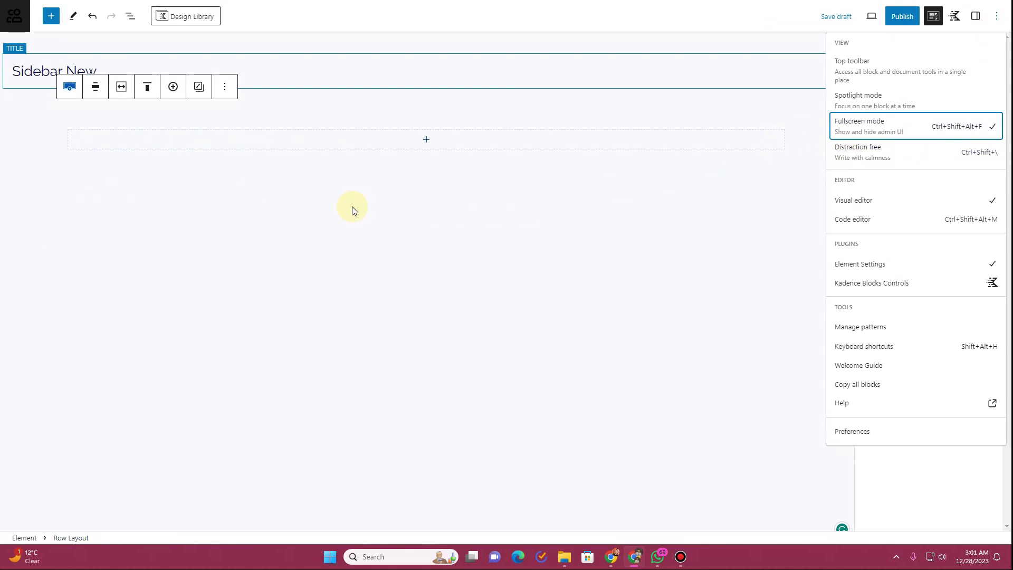
- Turn on 'Use Theme Content Inner Width?' for the row
left_click(84, 141)
left_click(84, 140)
key("Escape")
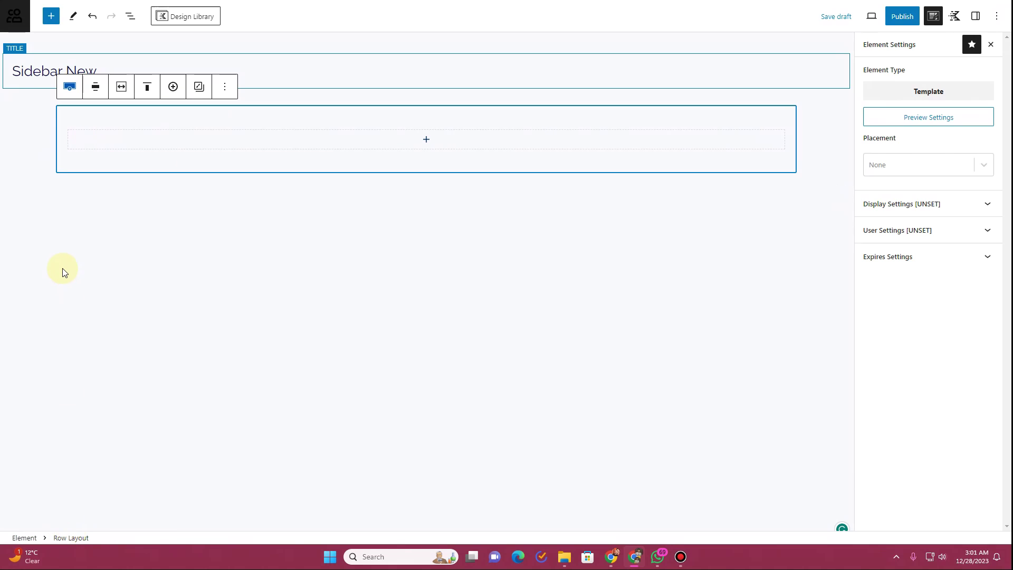
left_click(95, 93)
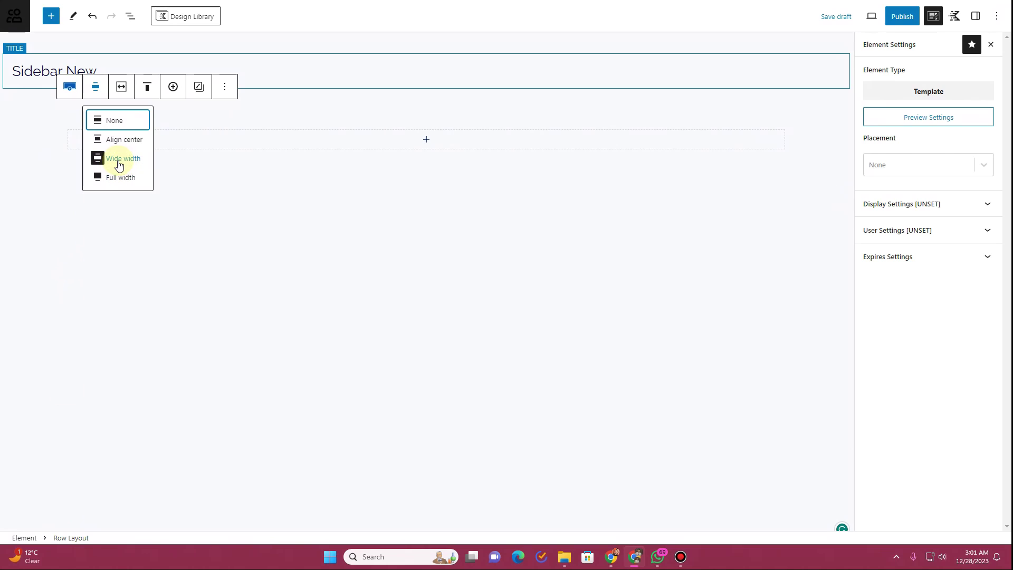
left_click(121, 86)
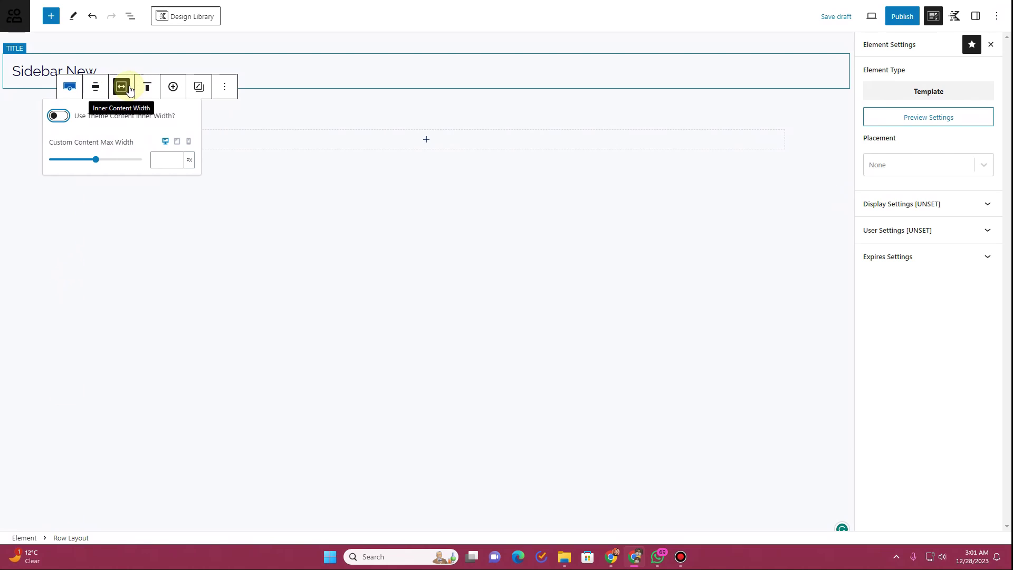
left_click(58, 116)
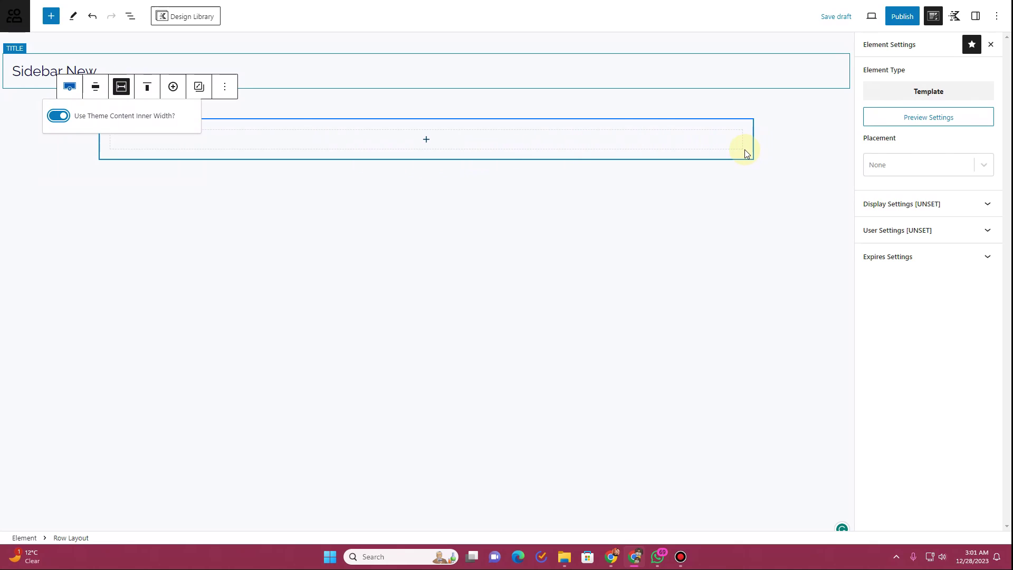
- Drag a Section block found by searching 'sect' into the row
left_click(51, 16)
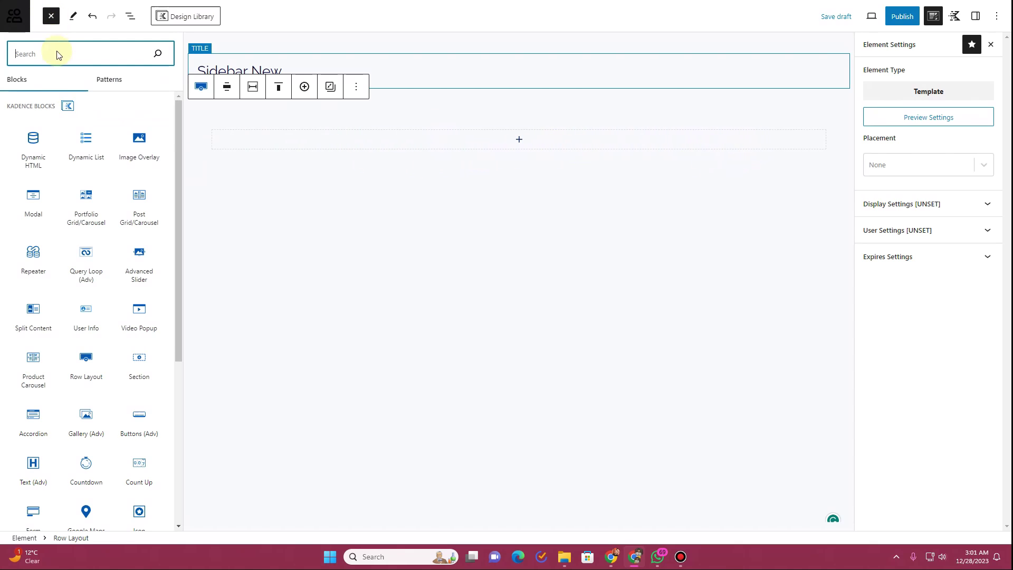
type("sect")
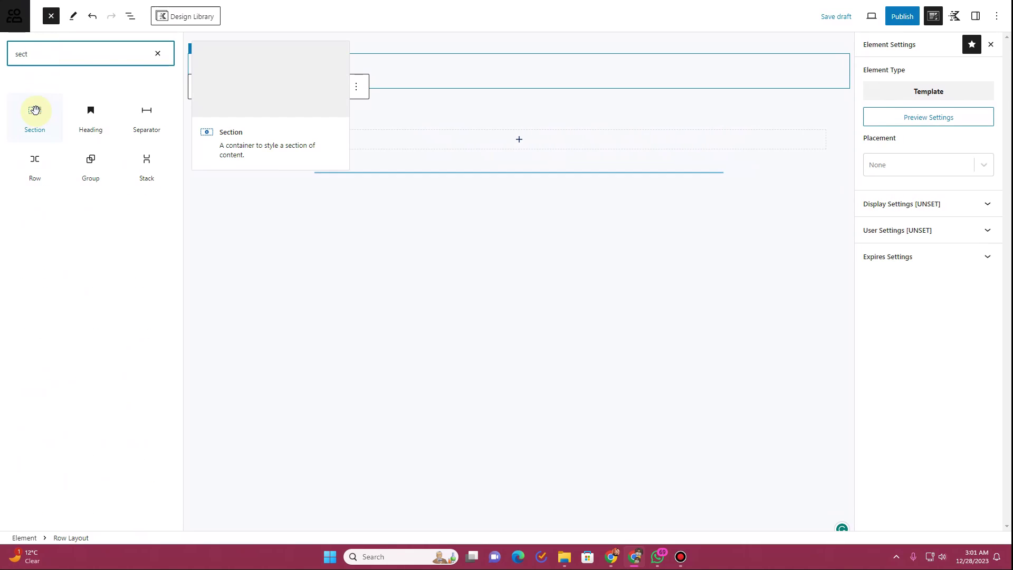
left_click_drag(35, 110, 441, 158)
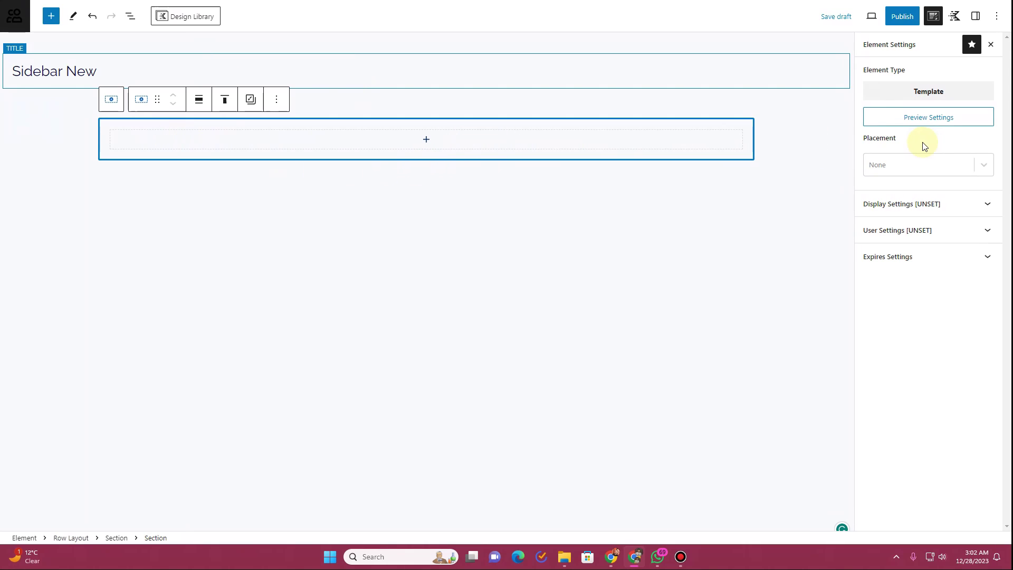
- Enable Box Shadow in the Section's Style > Border Styles settings
left_click(976, 21)
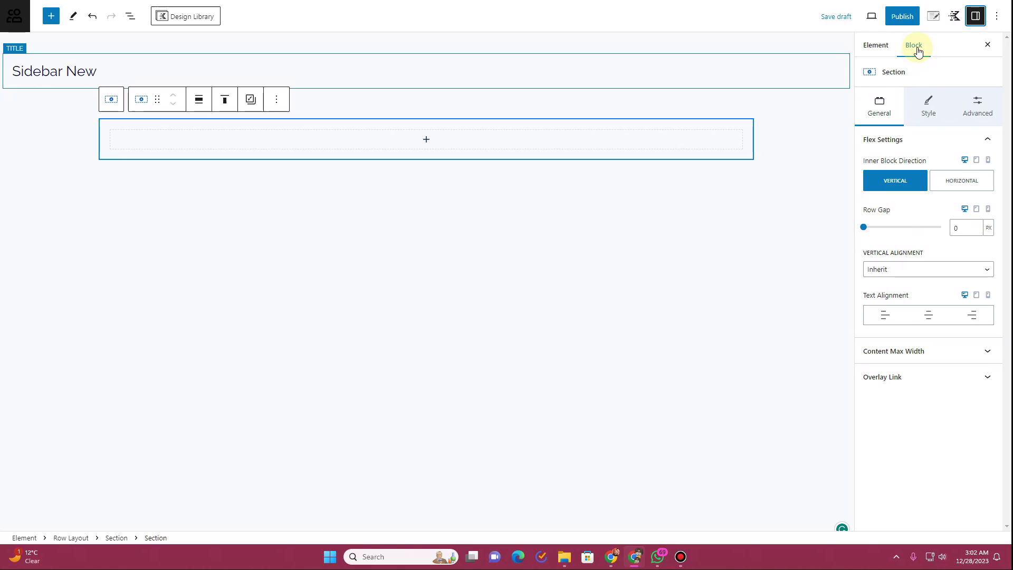
left_click(929, 111)
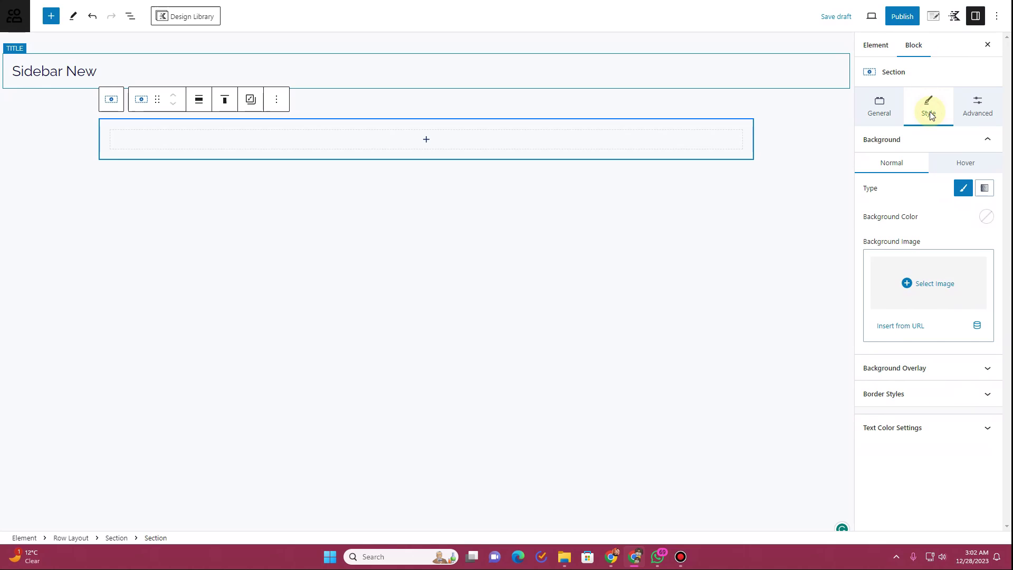
left_click(926, 405)
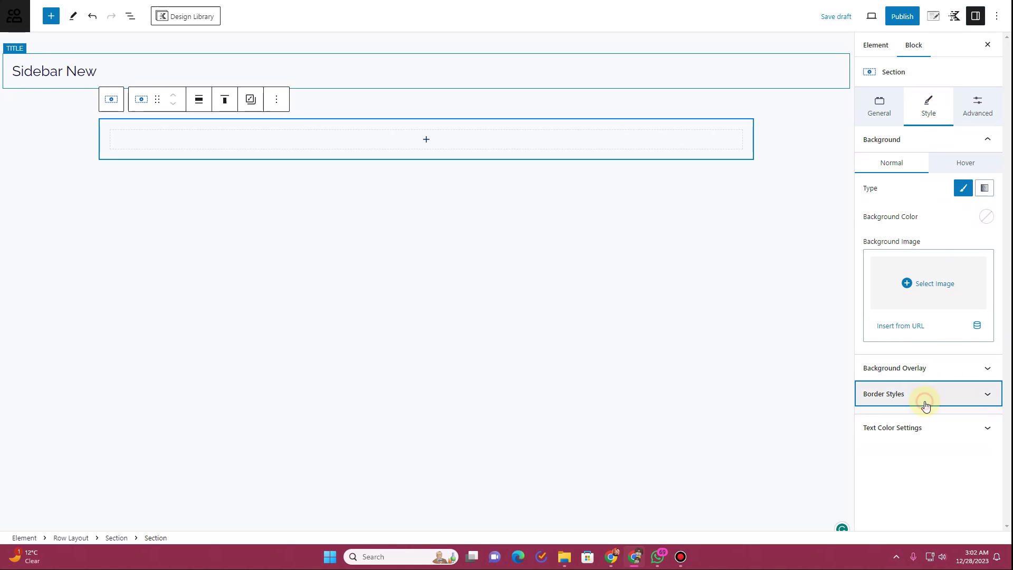
left_click(984, 478)
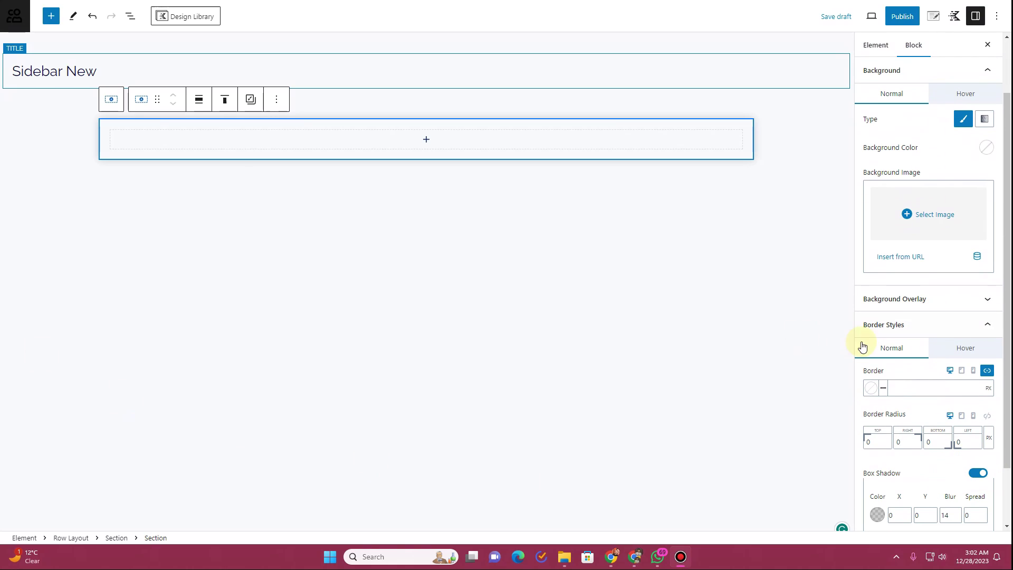
left_click(438, 136)
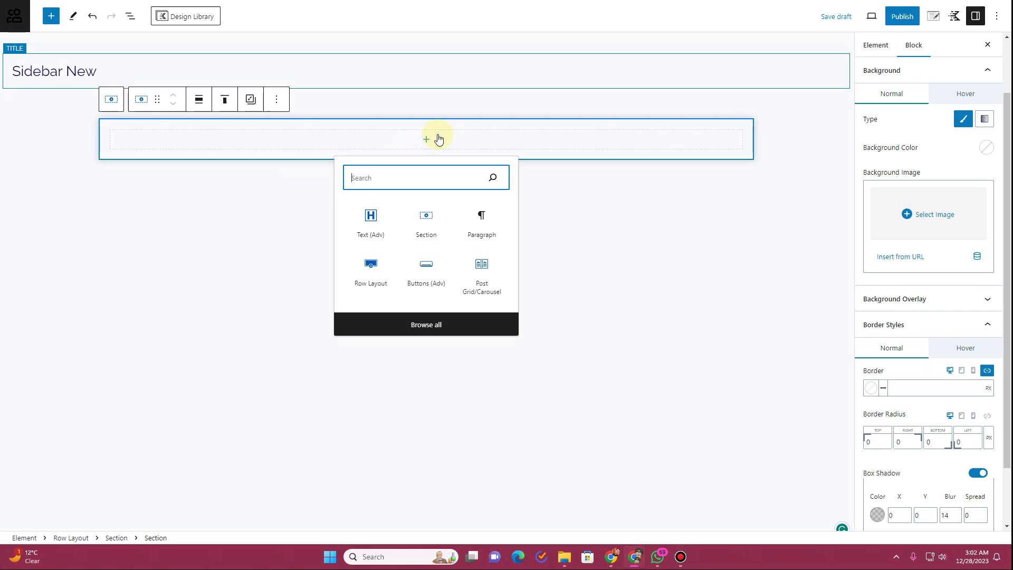
- Add a Text (Adv) block set to Heading 5 inside the Section
left_click(374, 227)
left_click(201, 108)
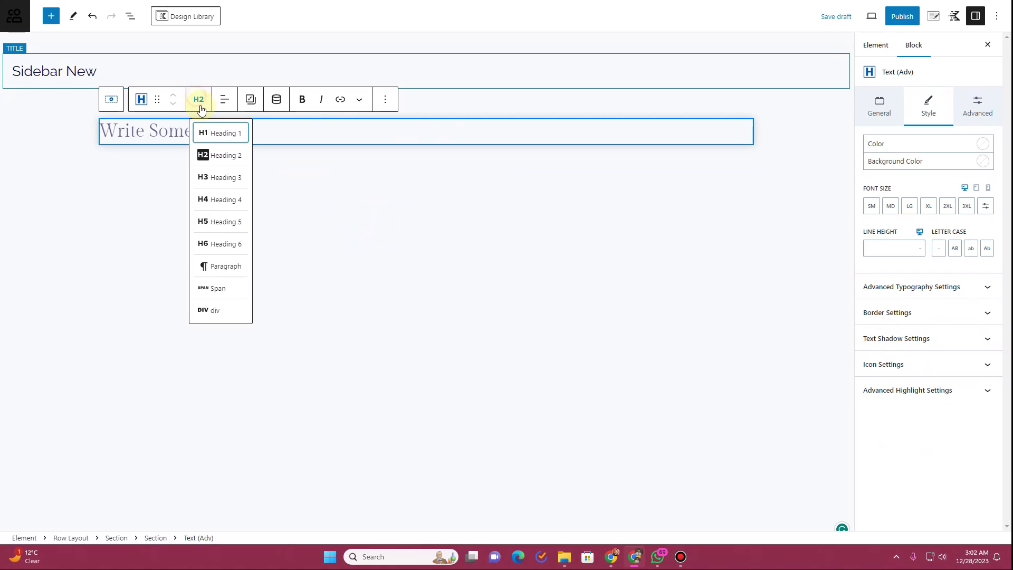
left_click(220, 222)
- Copy the home page's 'New Handmade Jewelry Collection' heading and paste it into the block
key("ctrl+Tab")
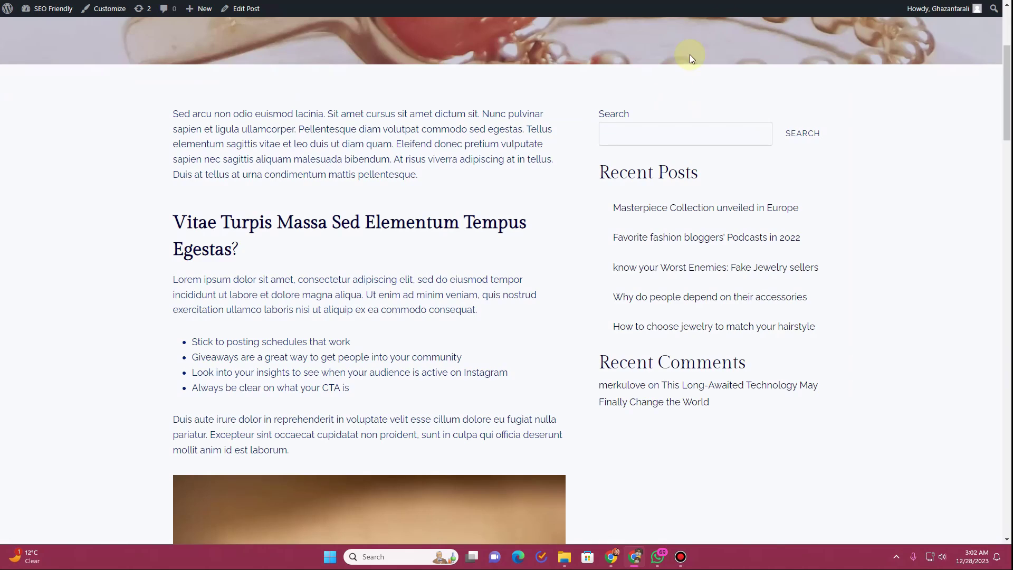
scroll(285, 153, "up", 4)
left_click(217, 43)
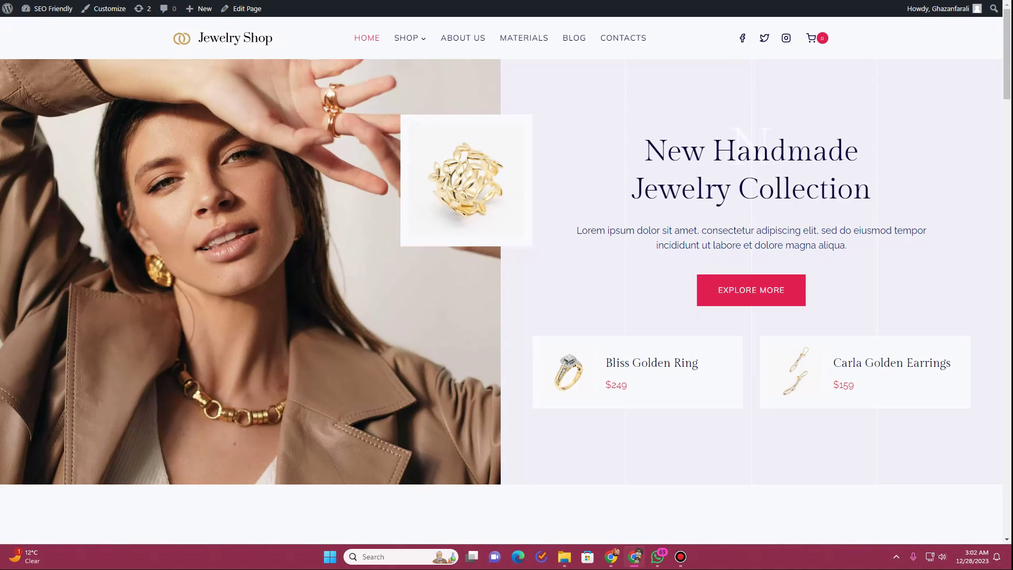
left_click_drag(646, 145, 875, 188)
key("ctrl+c")
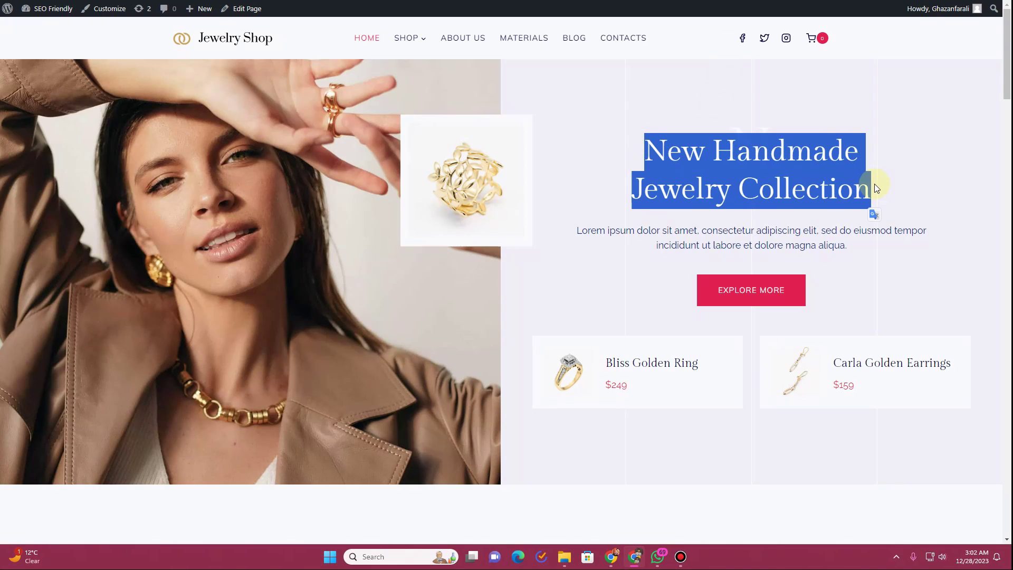
key("ctrl+Tab")
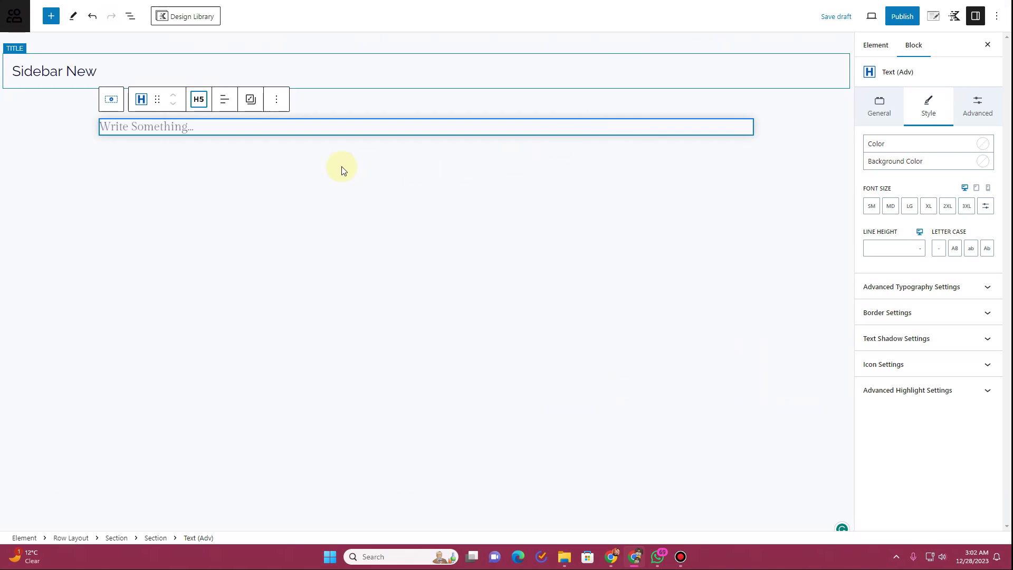
left_click(232, 128)
key("ctrl+v")
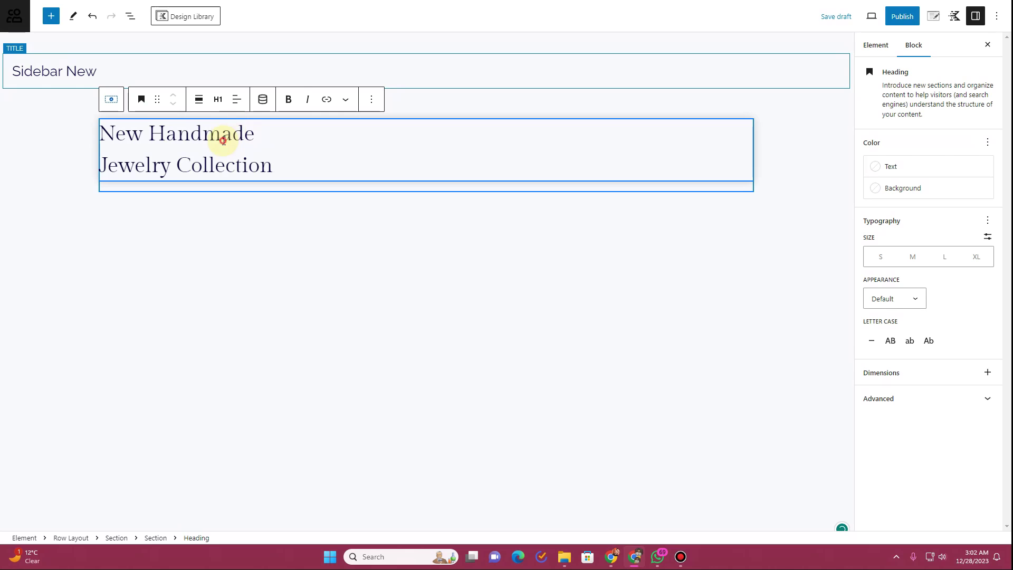
- Set the pasted heading to H5 and join it onto a single line
key("ctrl+a")
left_click(218, 99)
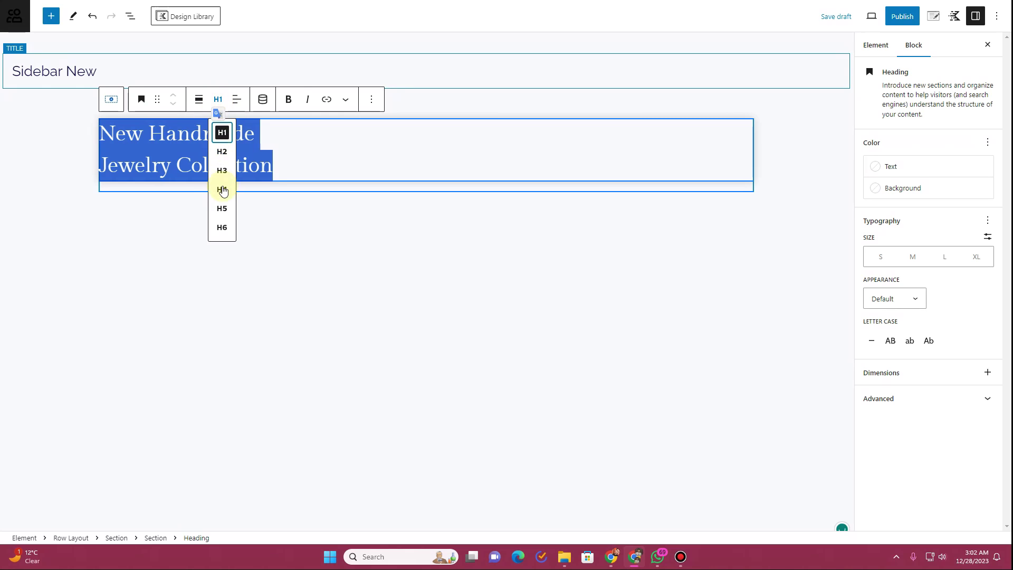
left_click(221, 208)
left_click(107, 143)
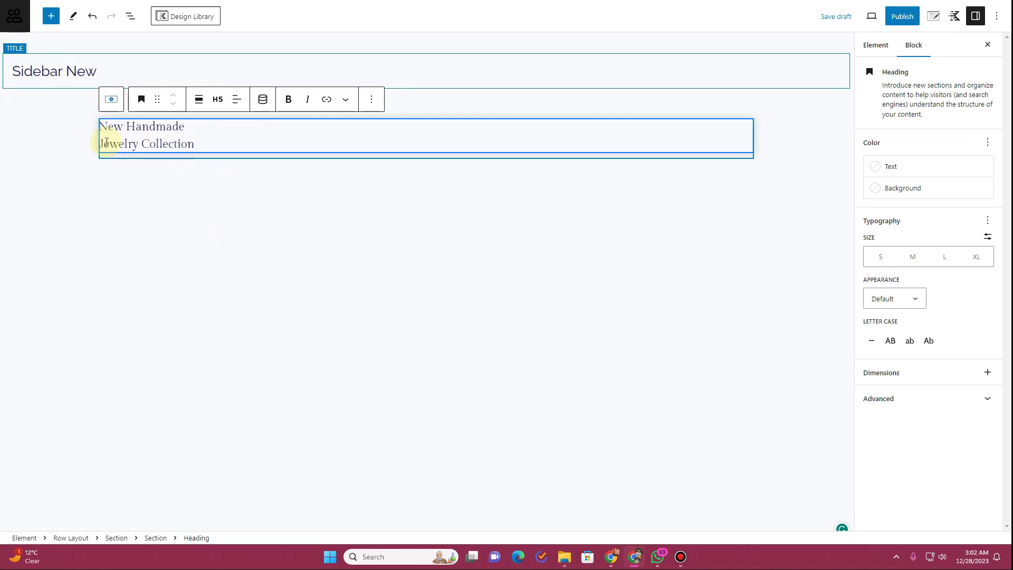
key("BackSpace")
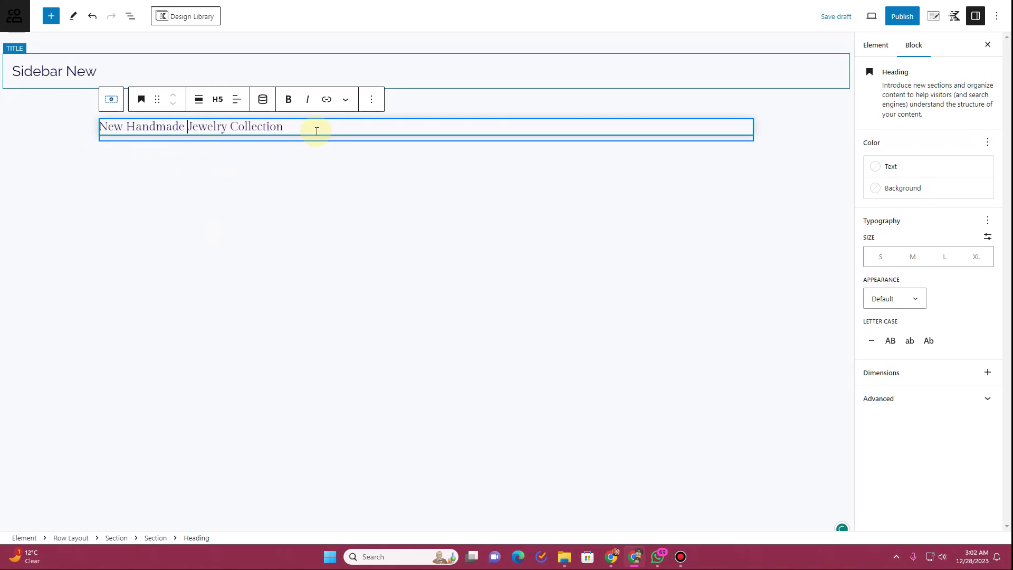
left_click(130, 16)
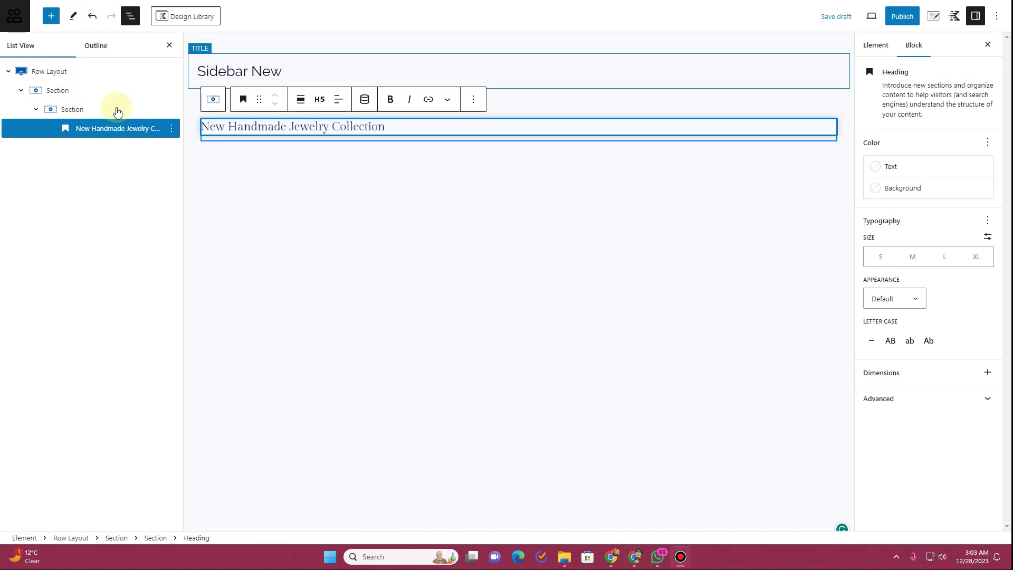
- Add a Text (Adv) block below the heading and make it a paragraph
left_click(55, 21)
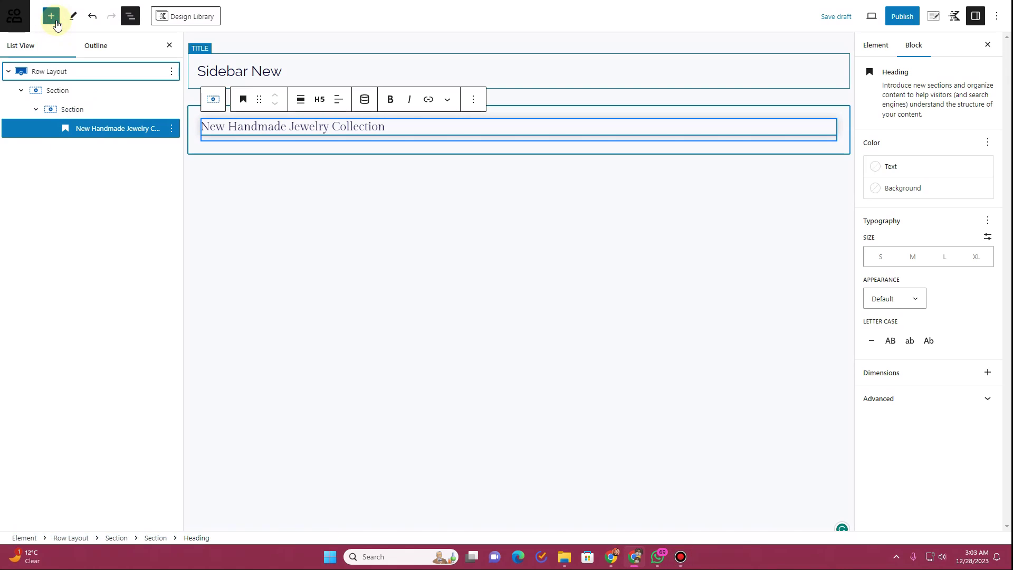
type("headi")
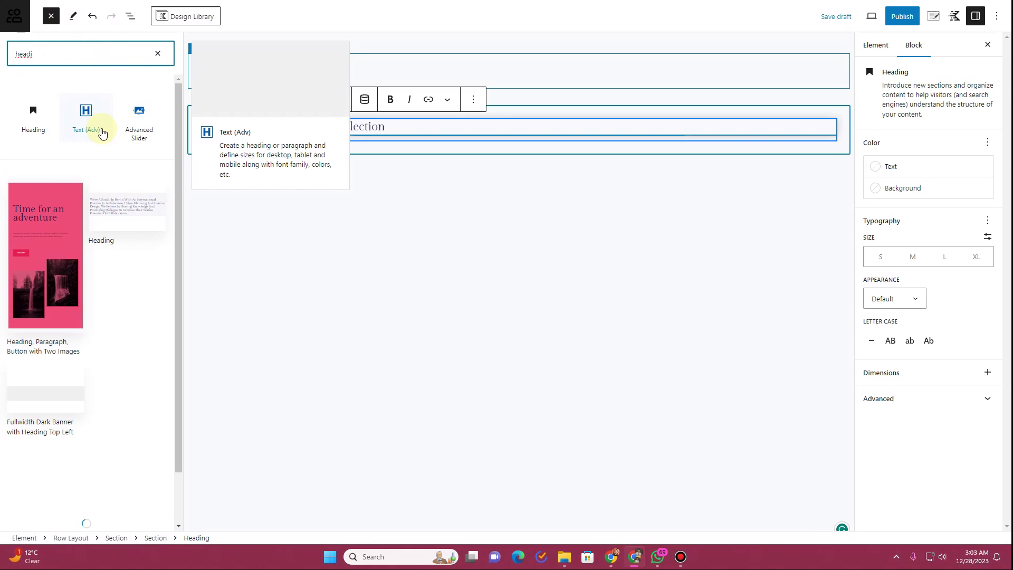
left_click(95, 134)
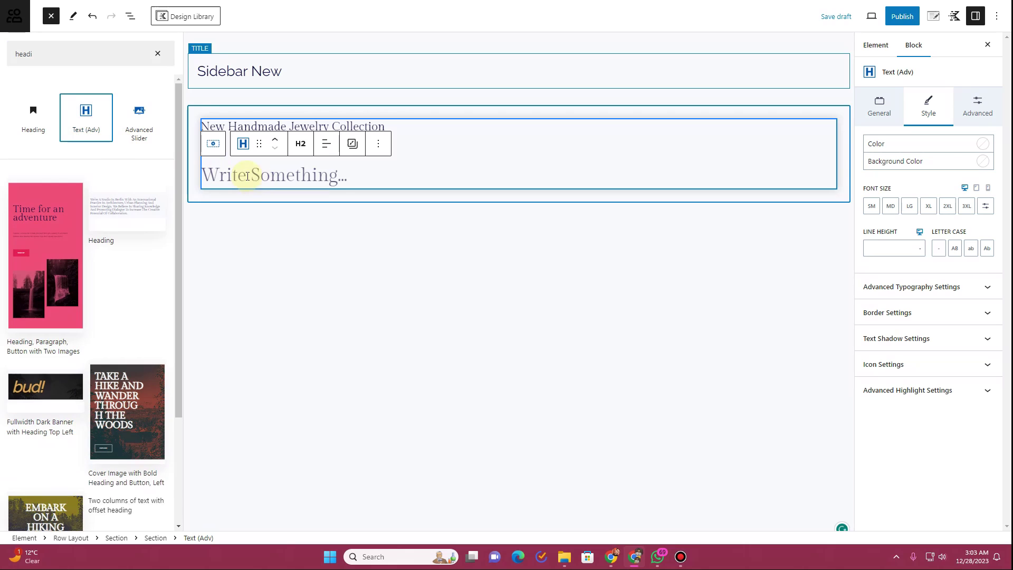
left_click(317, 145)
left_click(220, 230)
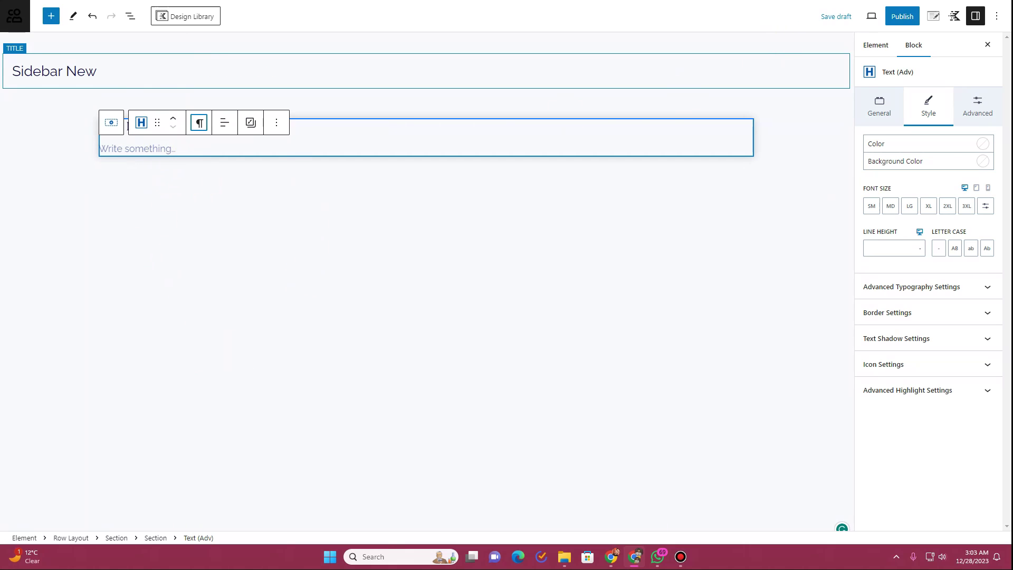
- Copy the home page's Lorem ipsum paragraph and paste it into the new block
left_click(713, 10)
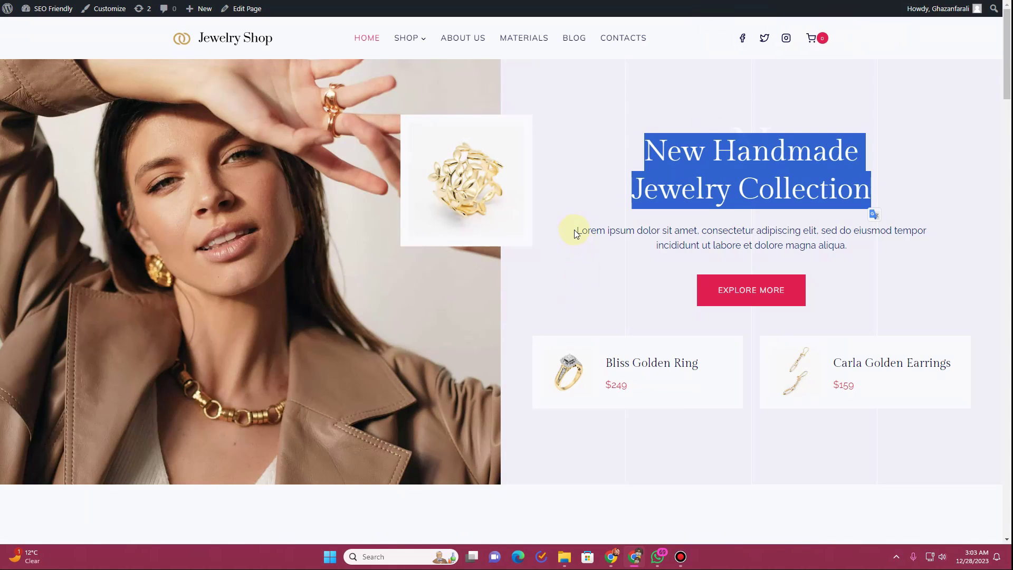
left_click_drag(575, 232, 857, 250)
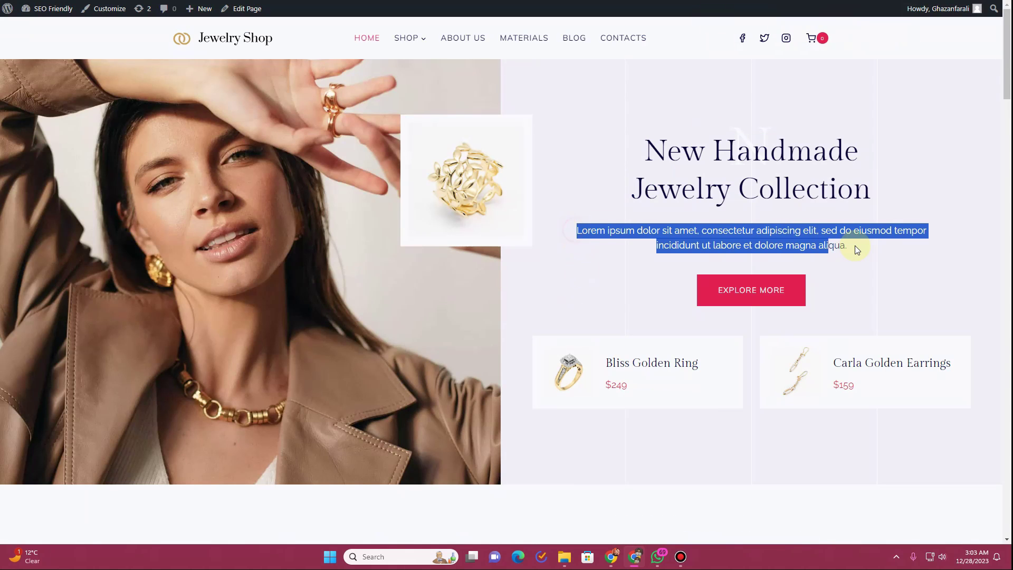
key("ctrl+Tab")
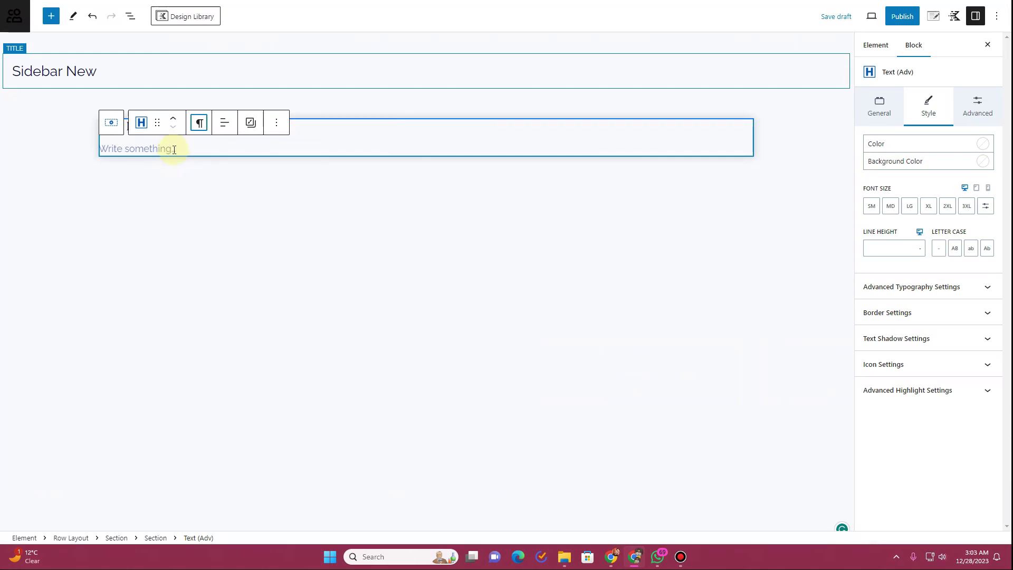
type("Lorem ipsum dolor sit amet, consectetur adipiscing elit, sed do eiusmod tempor incididunt ut labore et dolore magna aliqua.")
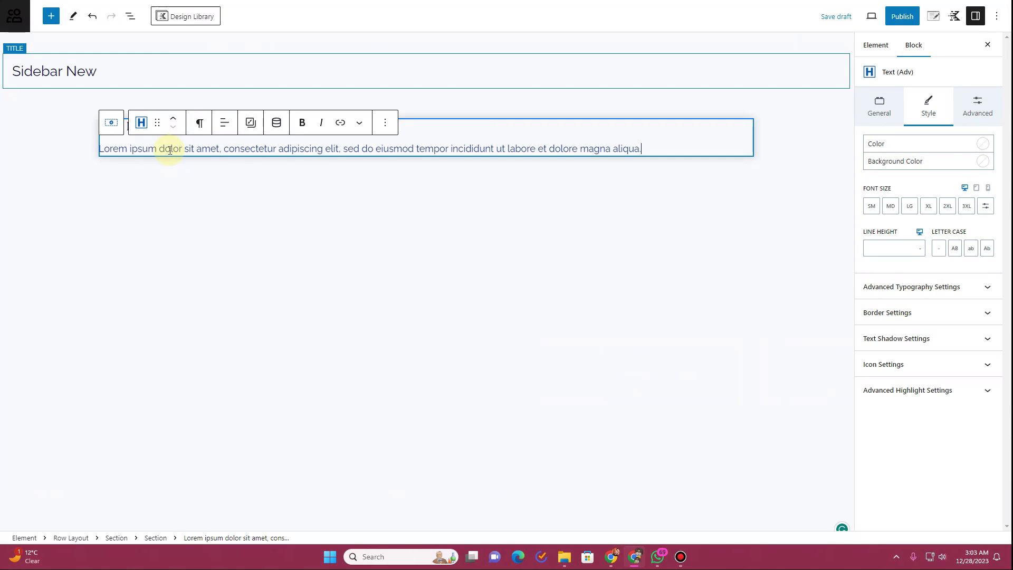
left_click(220, 182)
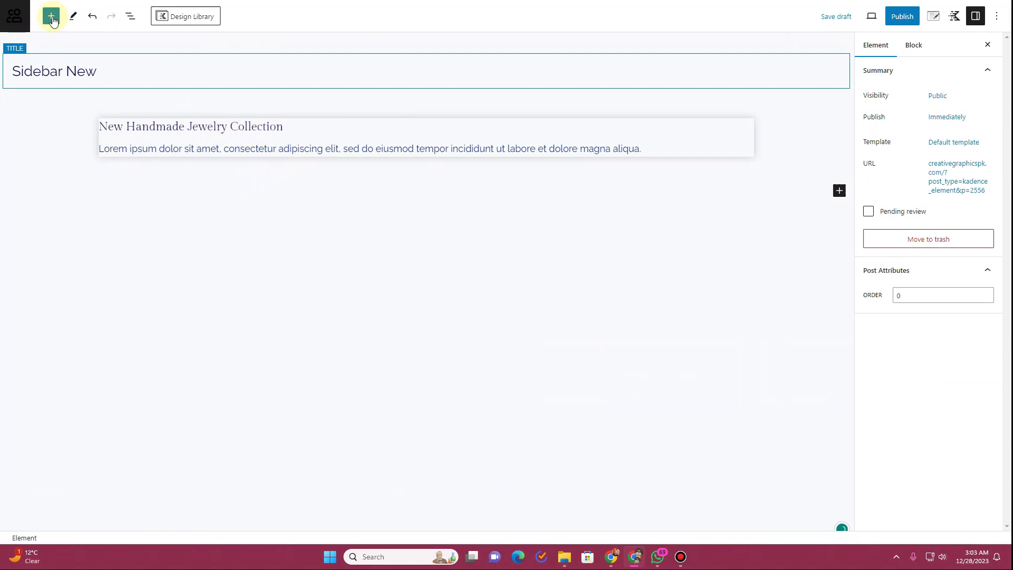
- Insert a Buttons (Adv) block below the paragraph
left_click(738, 144)
left_click(677, 141)
left_click(675, 140)
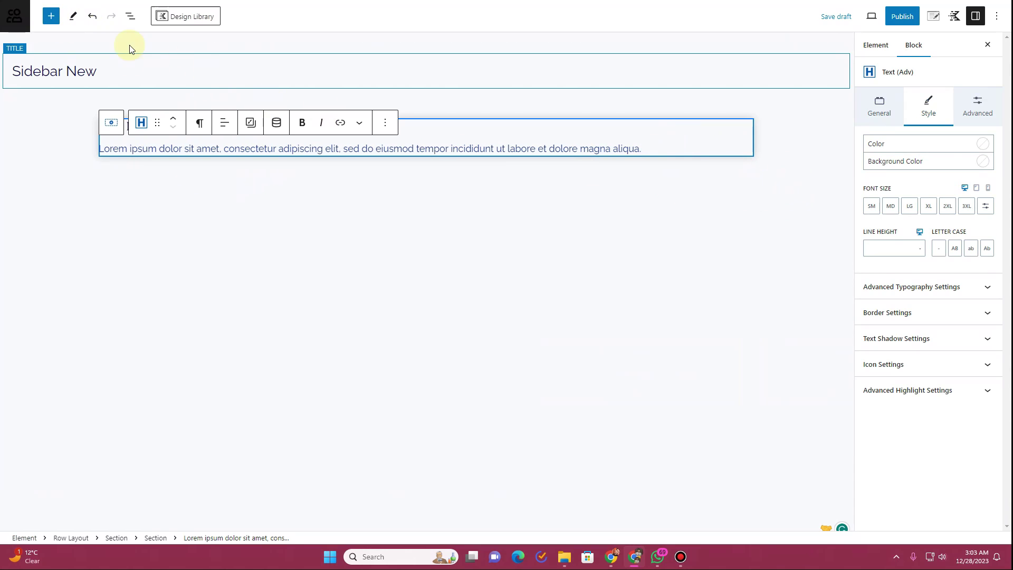
left_click(50, 16)
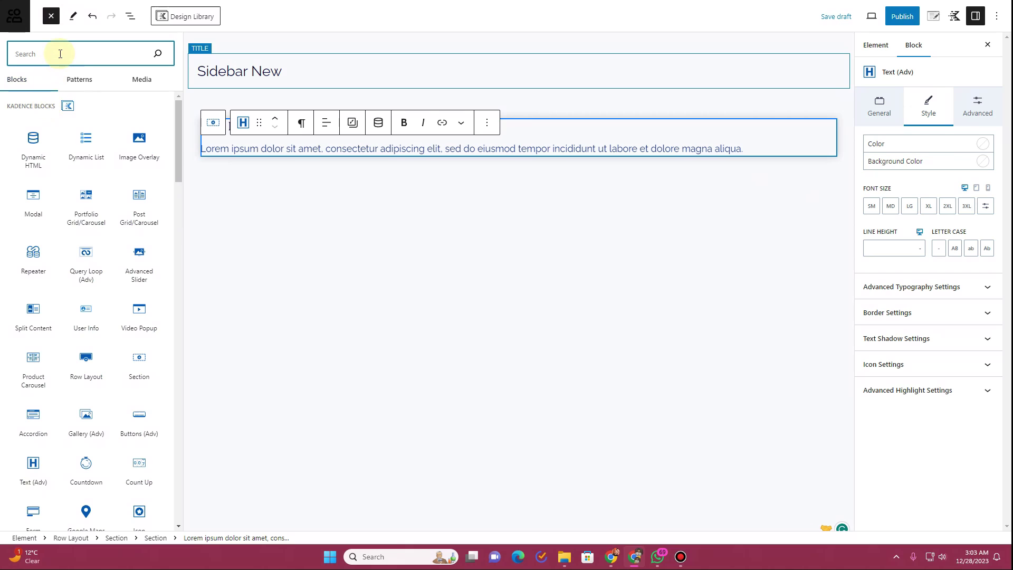
type("butt")
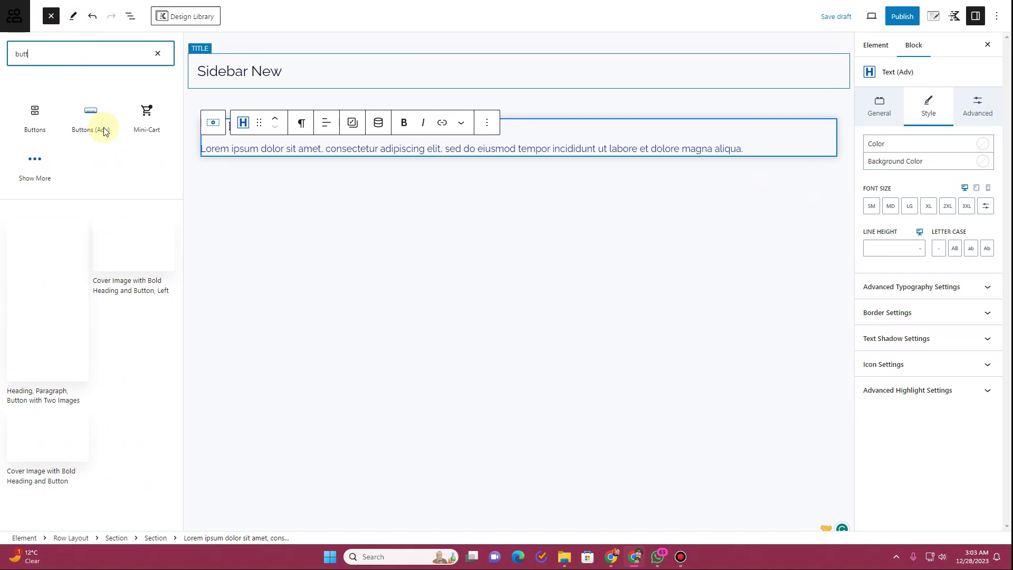
left_click(82, 111)
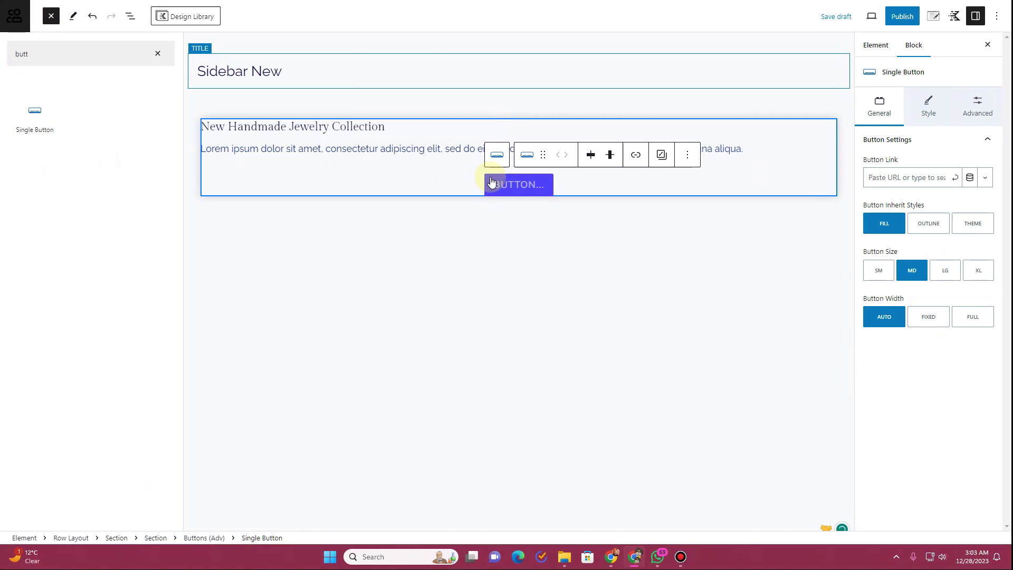
- Justify the button to the left and label it 'Learn More'
left_click(609, 155)
left_click(592, 156)
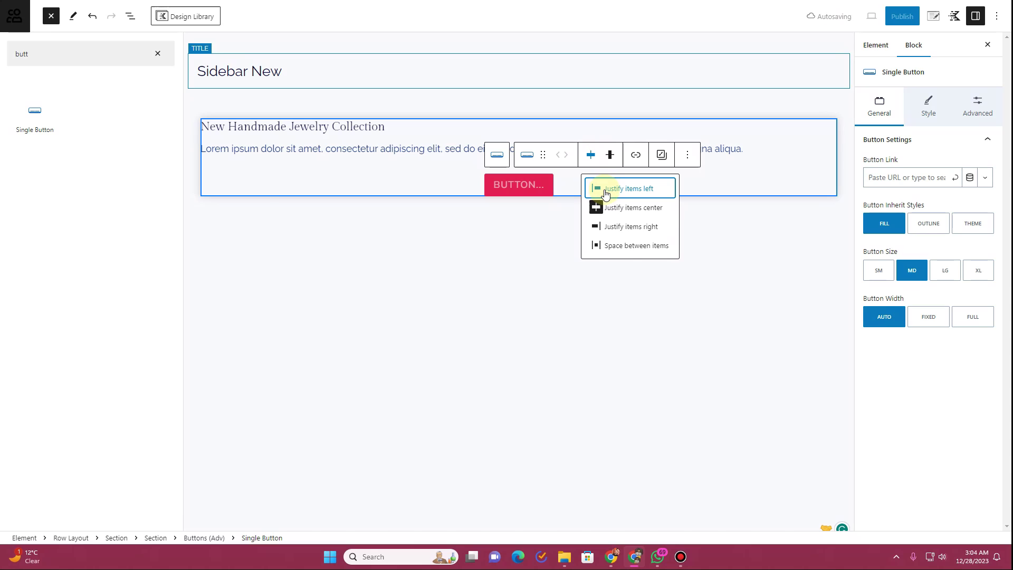
left_click(606, 193)
left_click(239, 189)
type("Le")
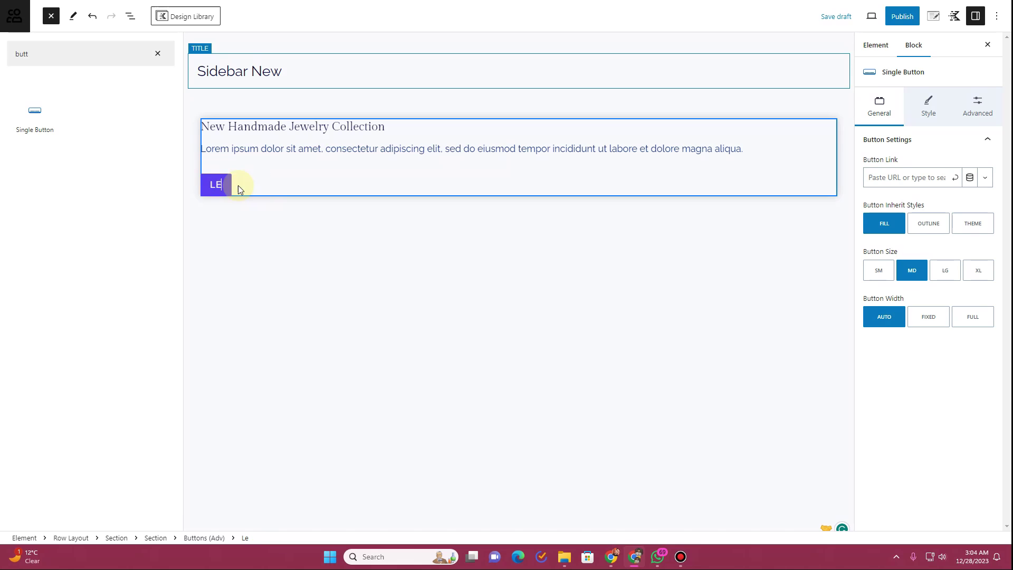
type("arn Mor")
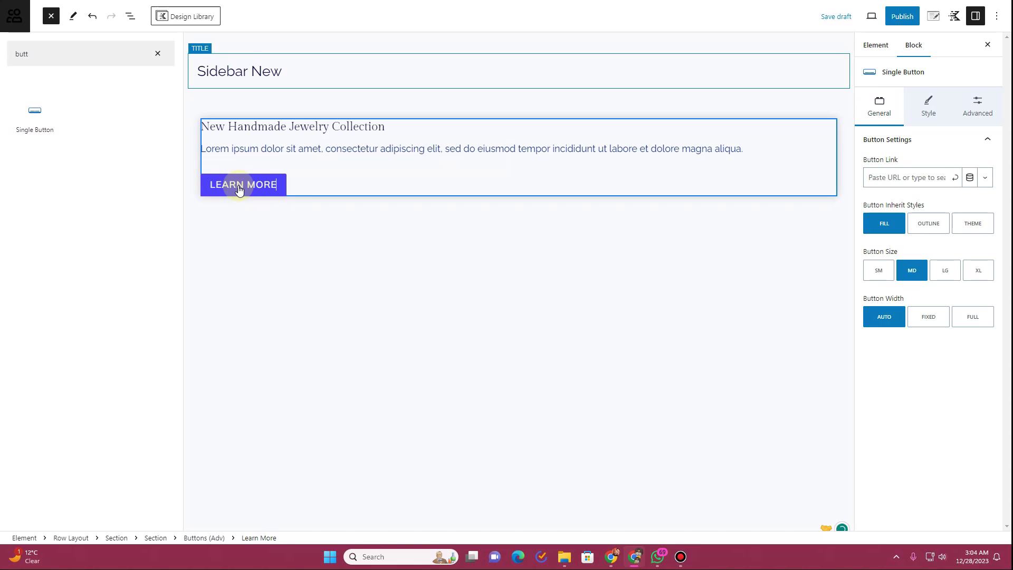
- Review the button's Style and General settings, then show the block outline
left_click(932, 114)
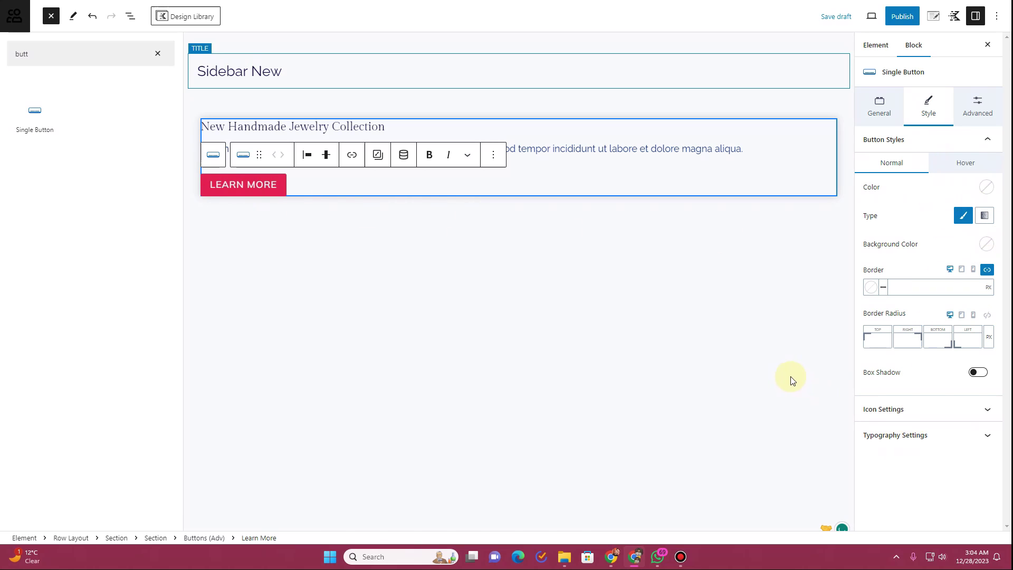
left_click(900, 114)
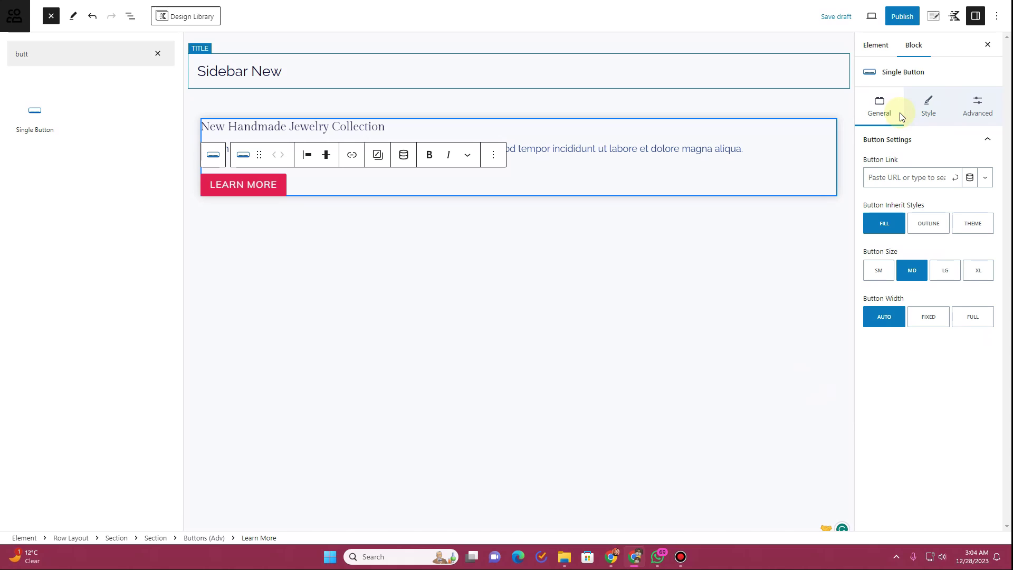
left_click(283, 220)
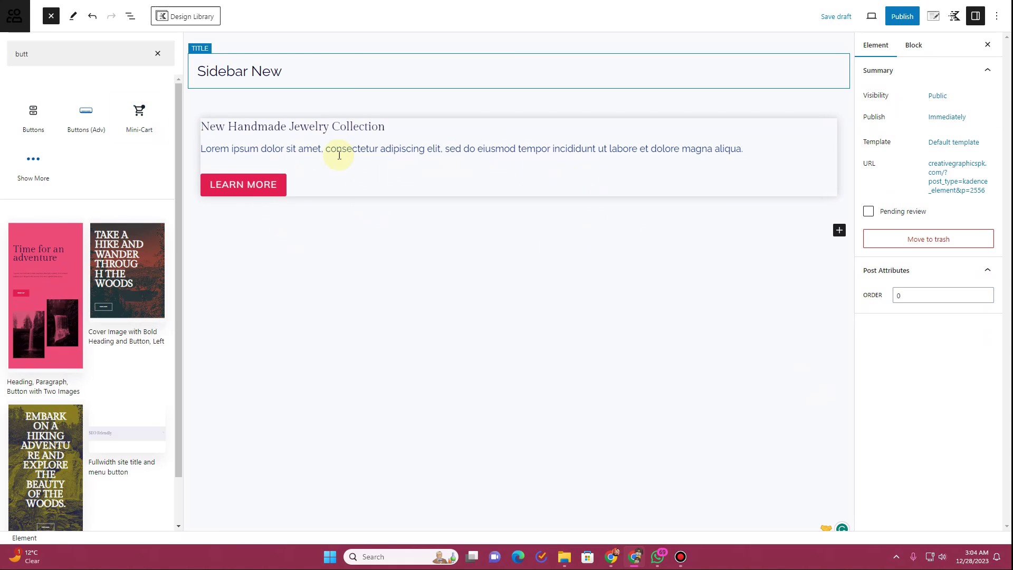
left_click(130, 16)
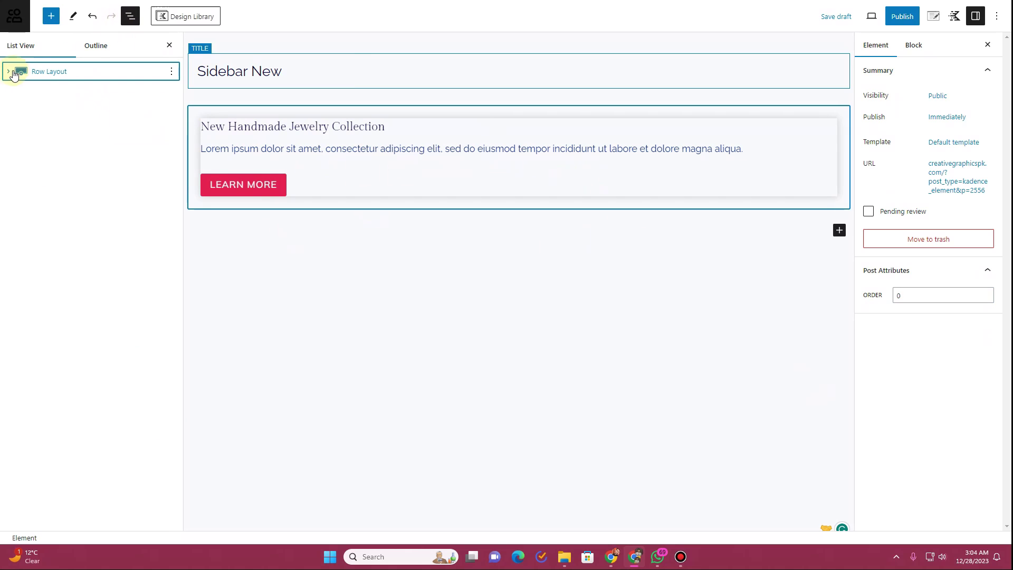
- Select the card's inner Section and give it a white (FFFFFF) background
left_click(8, 71)
left_click(87, 95)
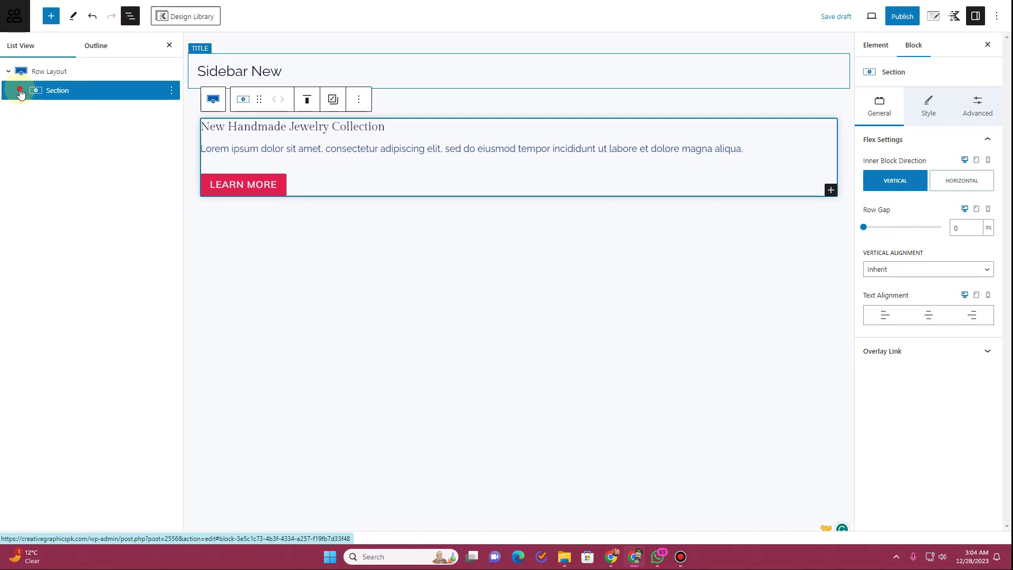
left_click(21, 94)
left_click(69, 109)
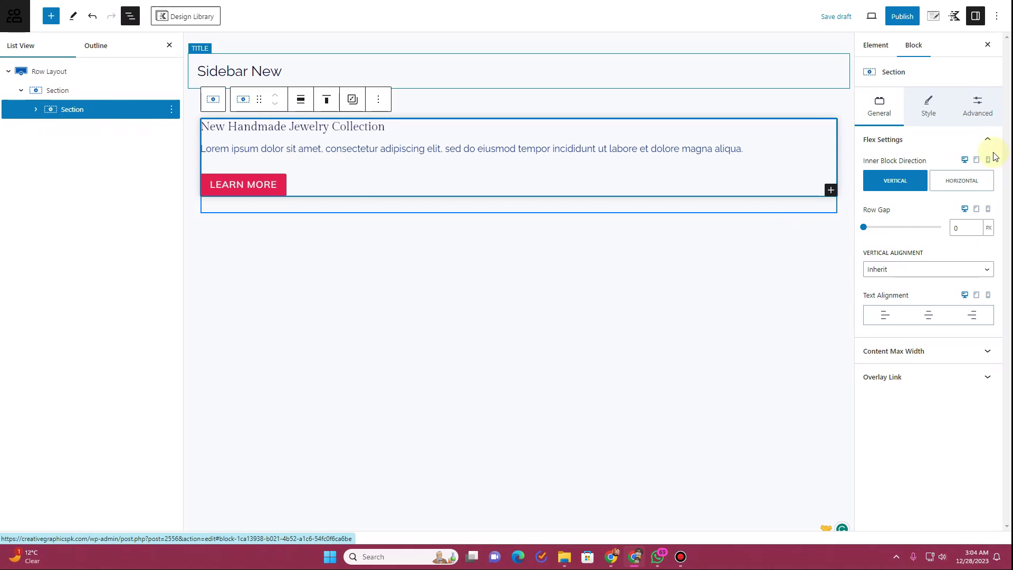
left_click(932, 108)
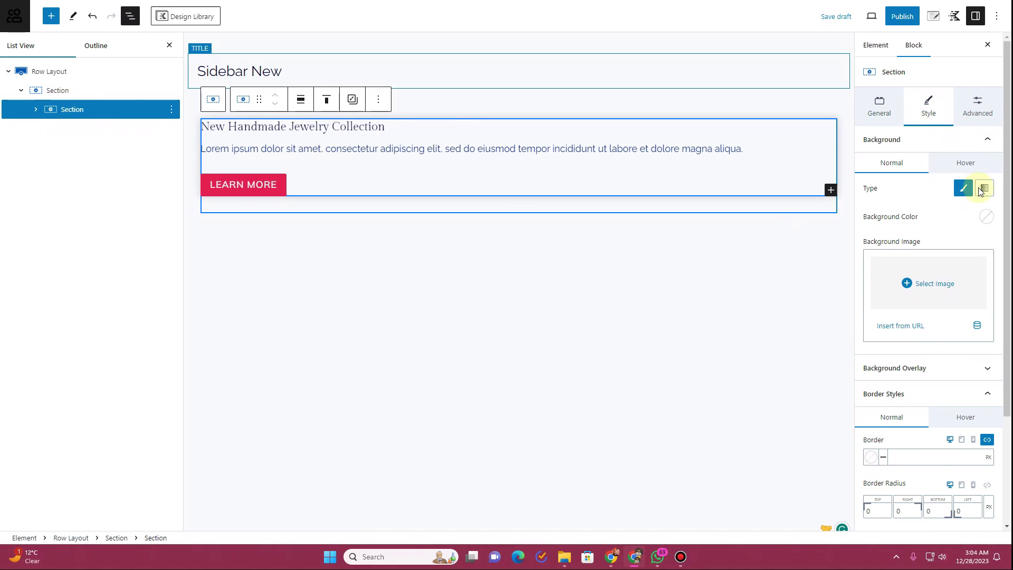
left_click(987, 216)
left_click_drag(870, 74, 830, 47)
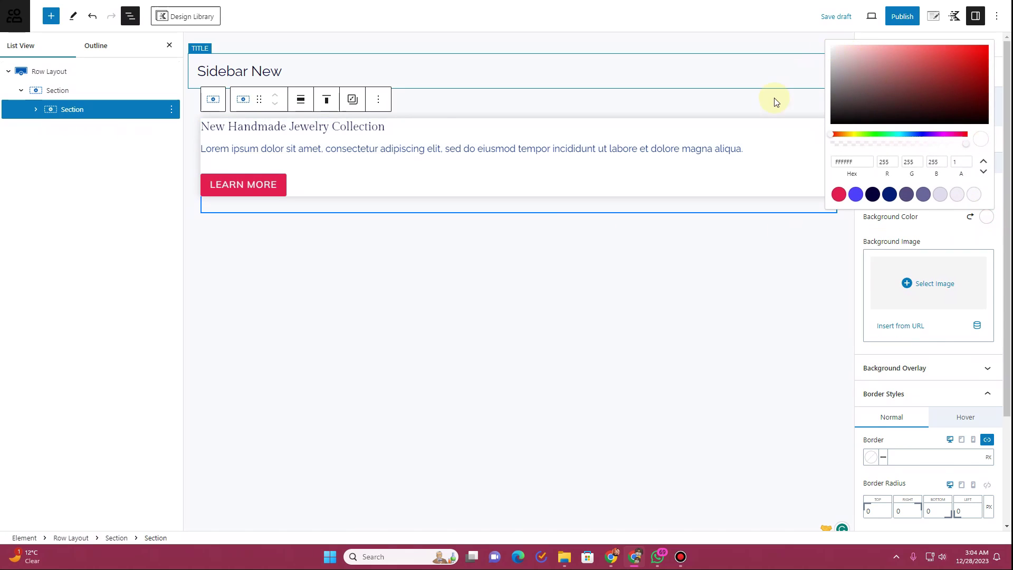
left_click(945, 232)
- Link all four padding sides and set the padding to Medium 32px
left_click(977, 108)
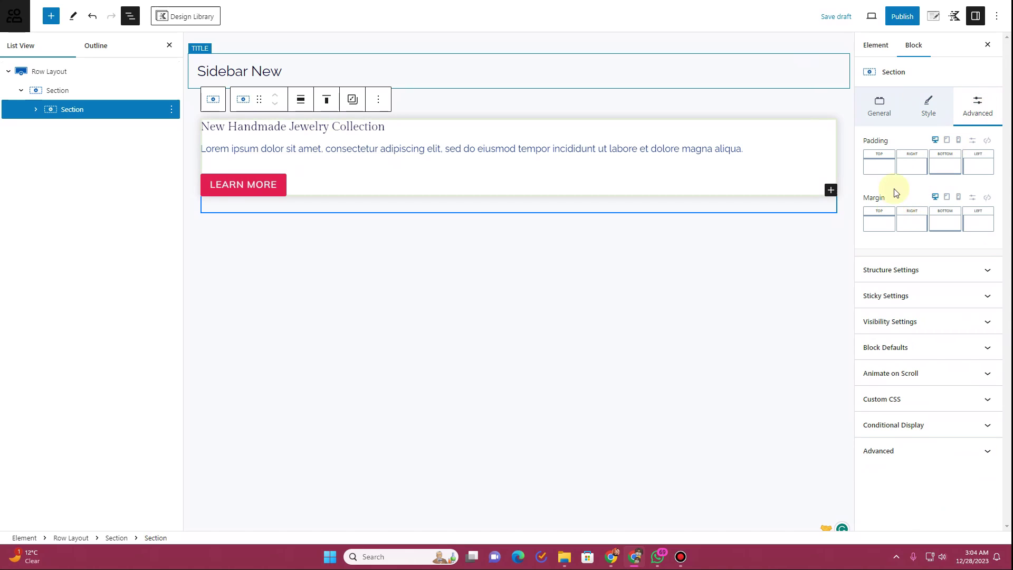
left_click(985, 142)
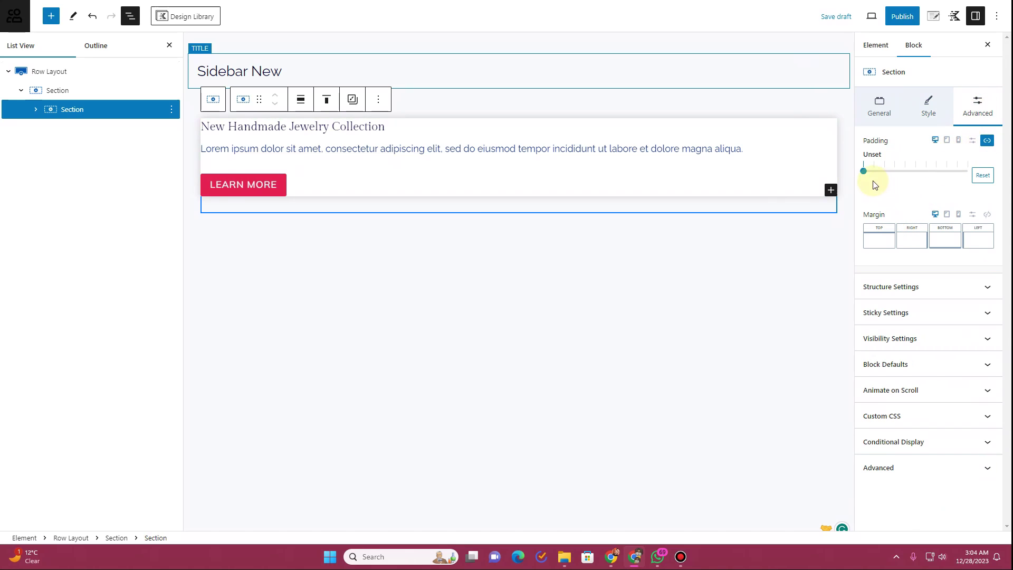
left_click(876, 173)
left_click(886, 177)
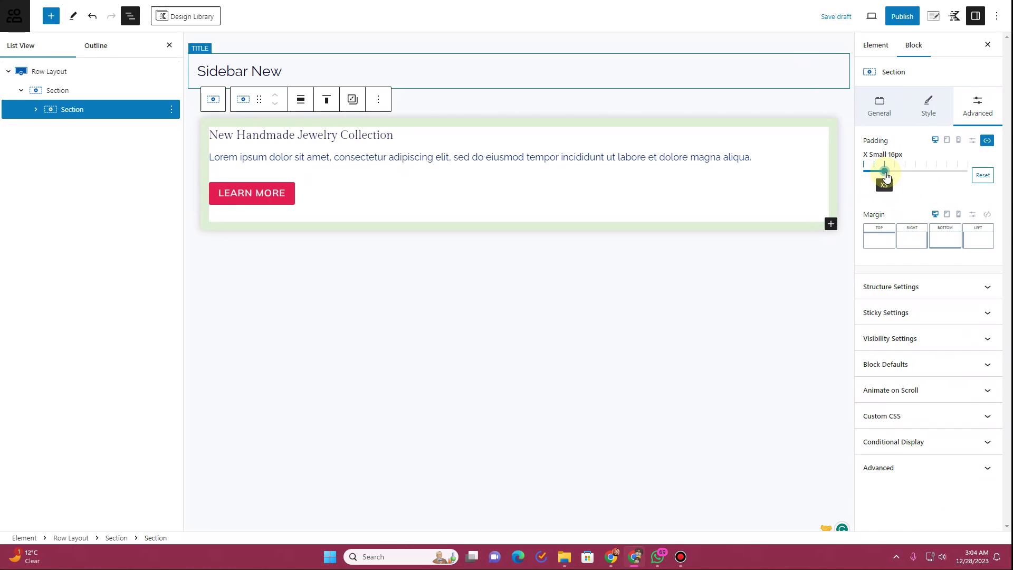
left_click(905, 174)
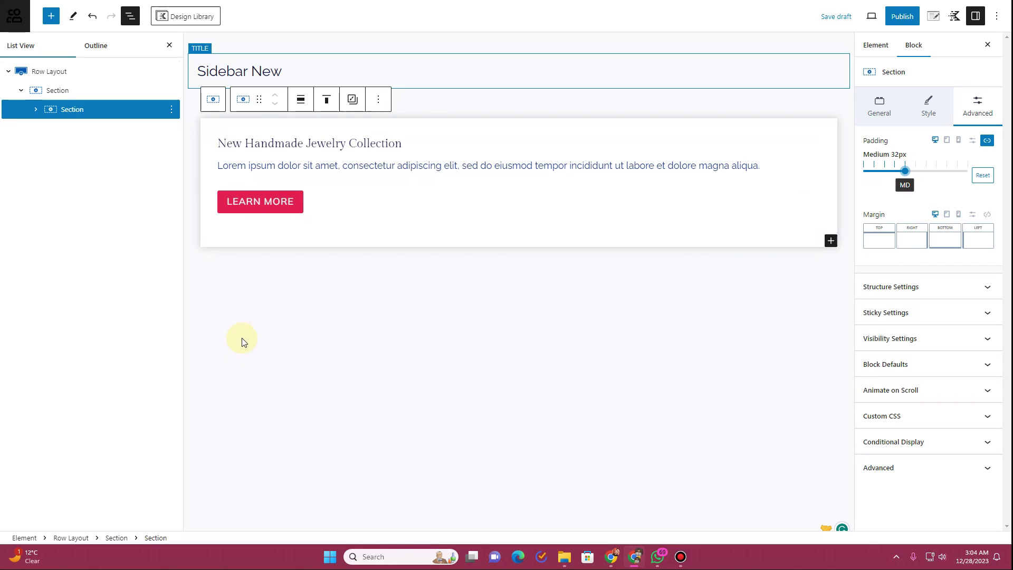
left_click(295, 297)
- Duplicate the jewelry card Section and set the parent Section's row gap to 31 px
left_click(105, 113)
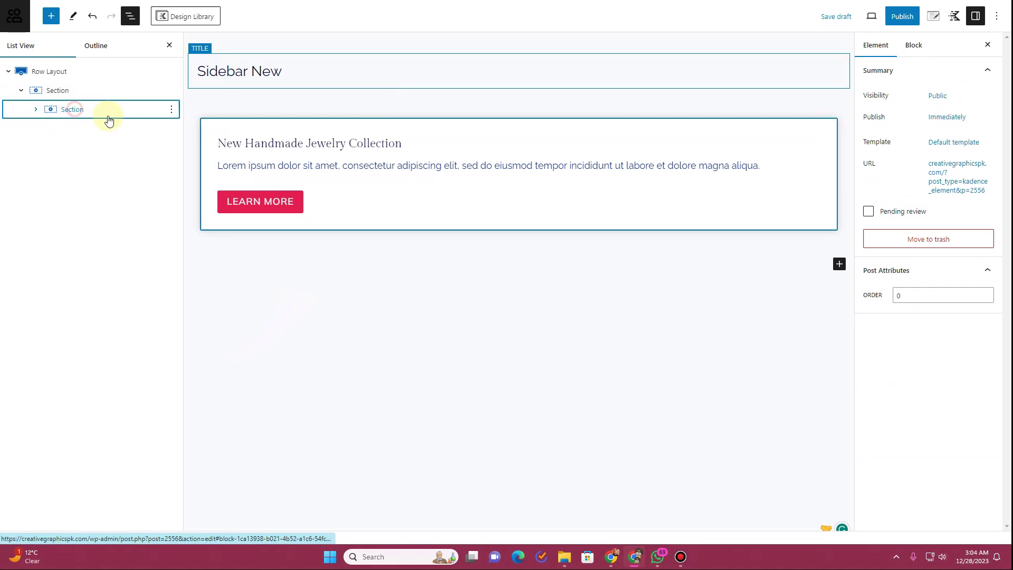
left_click(171, 110)
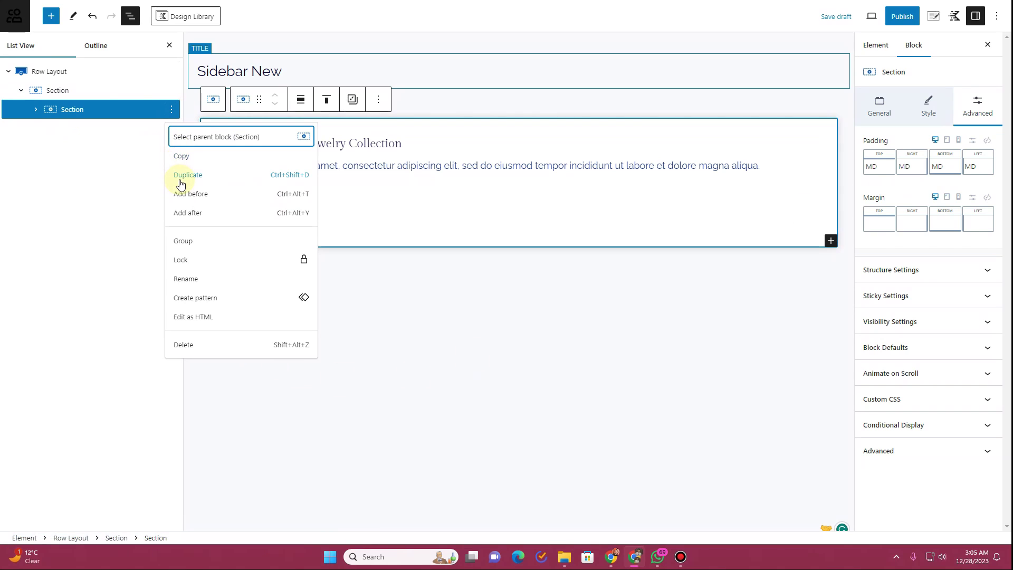
left_click(181, 184)
left_click(61, 93)
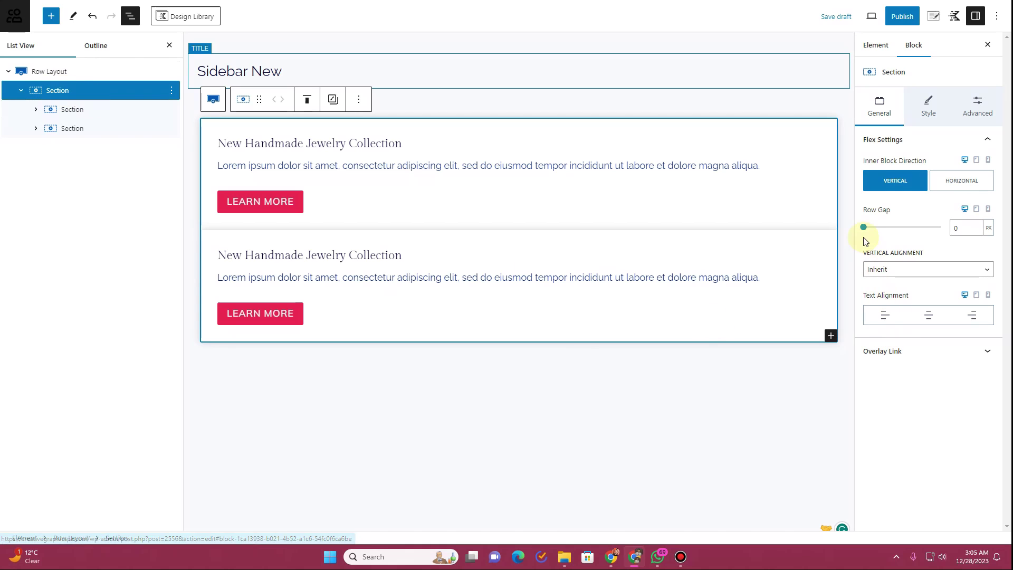
mouse_move(865, 228)
left_mouse_down()
mouse_move(891, 229)
mouse_move(868, 232)
mouse_move(886, 231)
mouse_move(877, 232)
left_mouse_up()
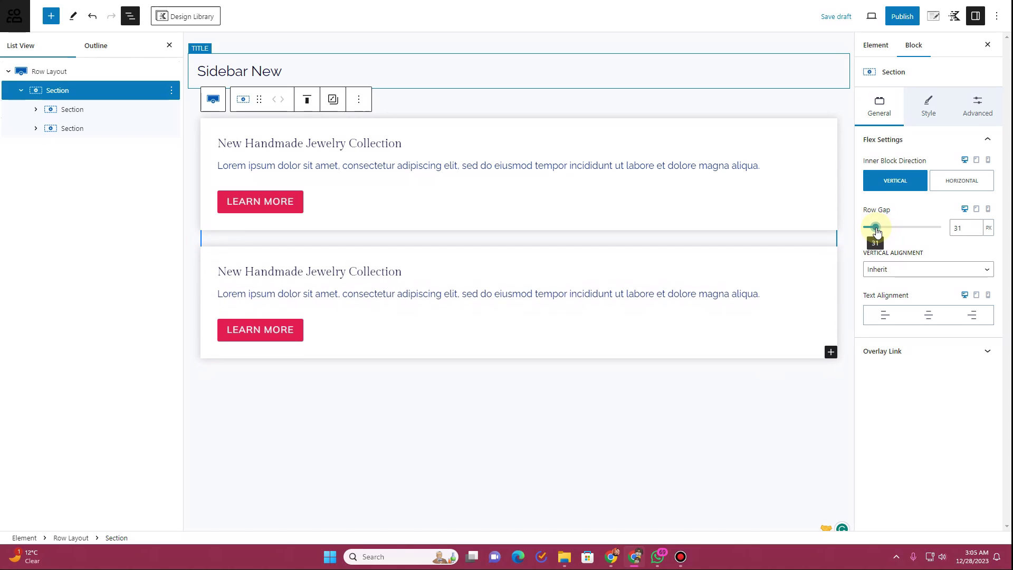
- Change the second card's heading text to 'Recent Posts'
left_click(340, 273)
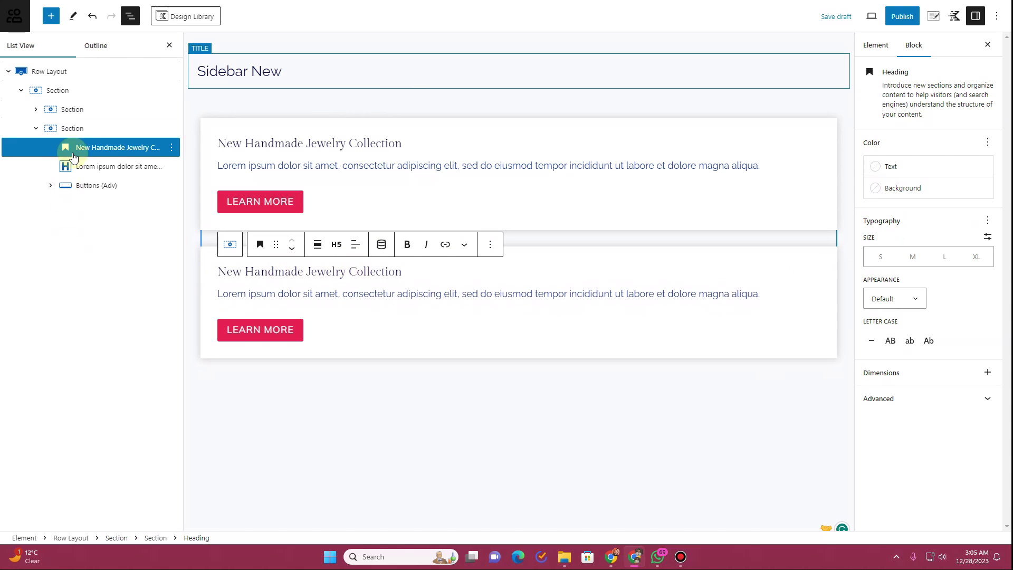
triple_click(342, 272)
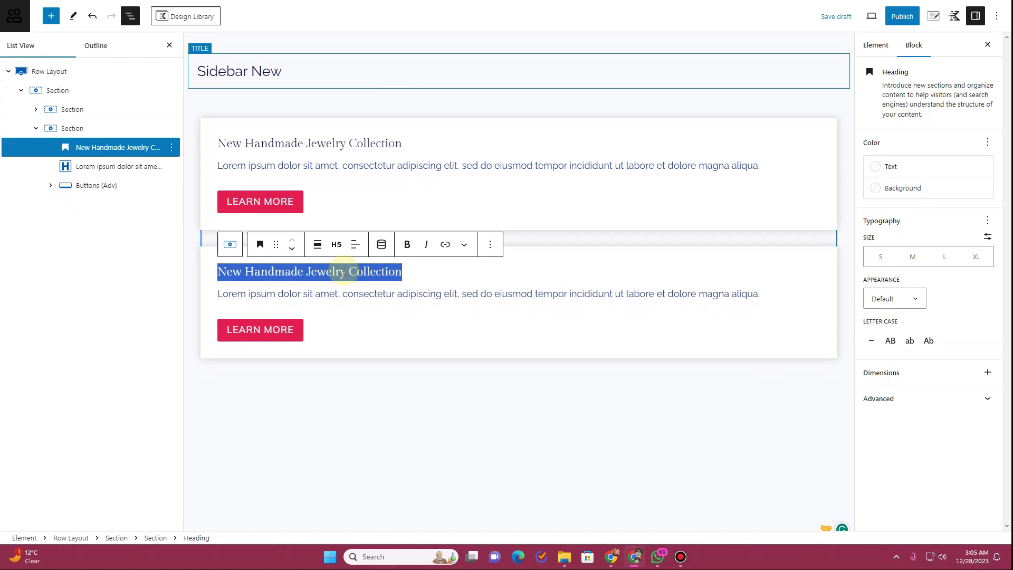
type("Rece")
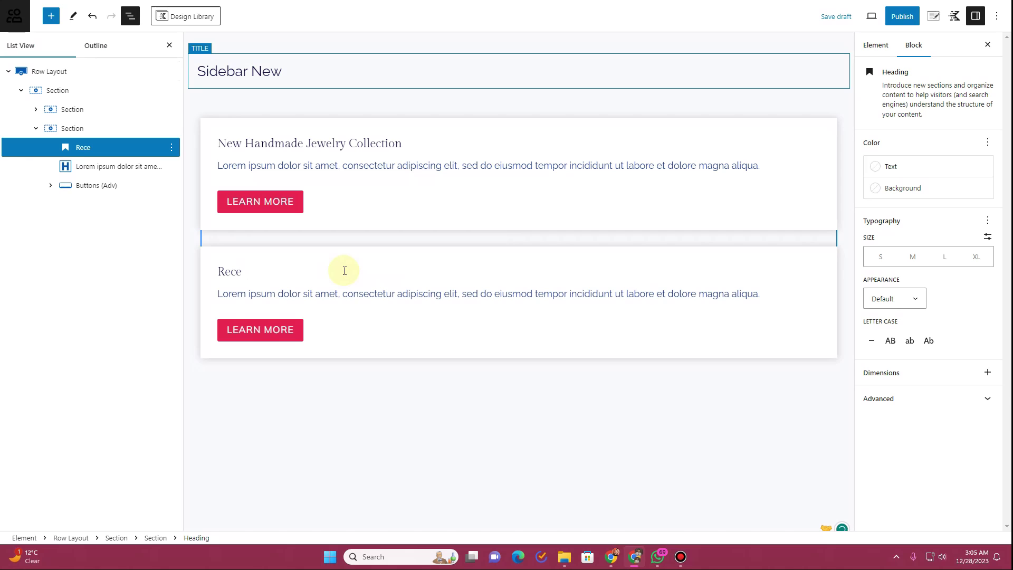
type("nt Posts")
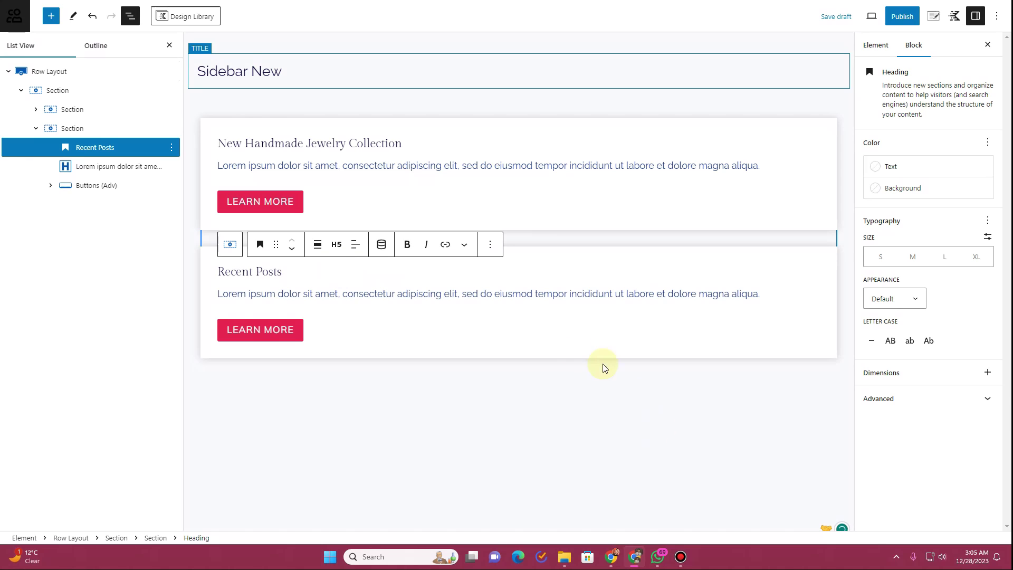
- Delete the second card's LEARN MORE button group and lorem ipsum paragraph
left_click(306, 331)
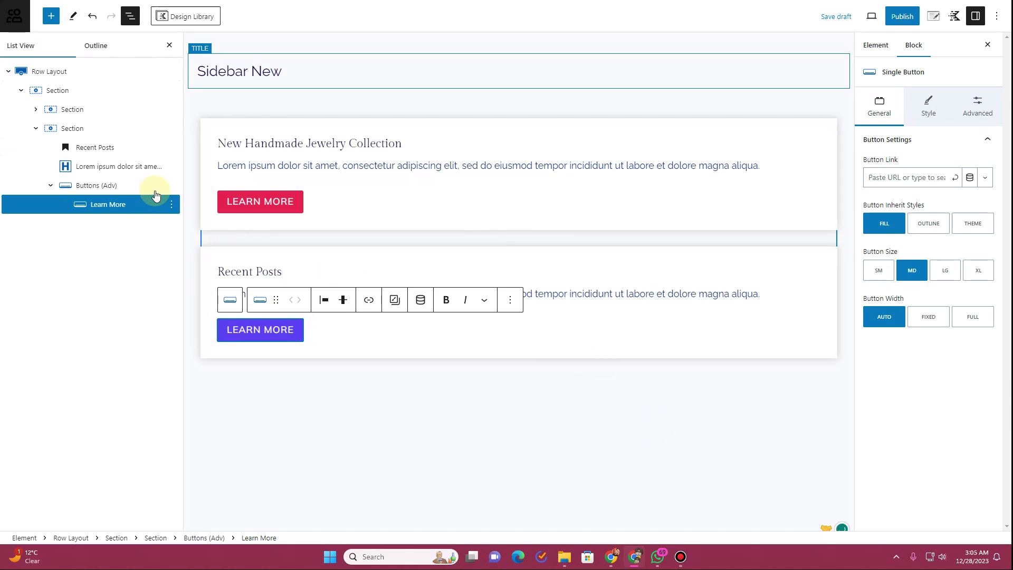
left_click(169, 188)
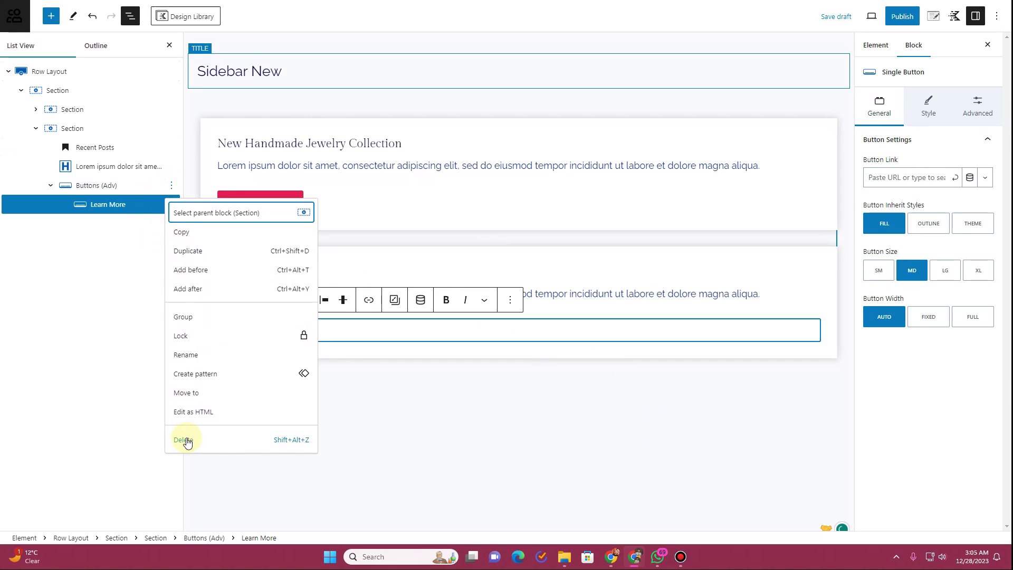
left_click(188, 439)
left_click(171, 166)
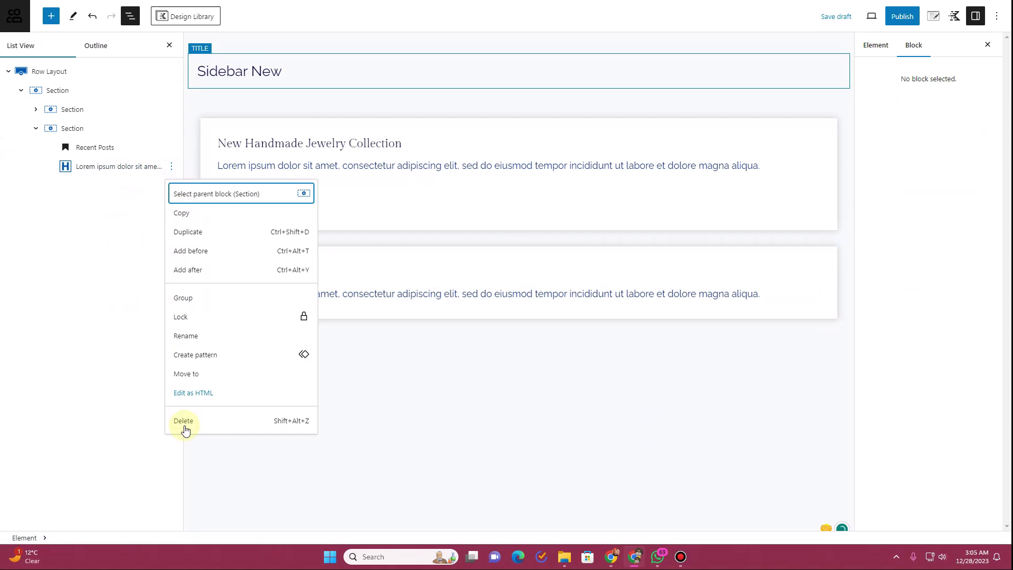
left_click(184, 428)
- Insert a Post Grid/Carousel block below Recent Posts showing Posts in the image-left style
left_click(50, 16)
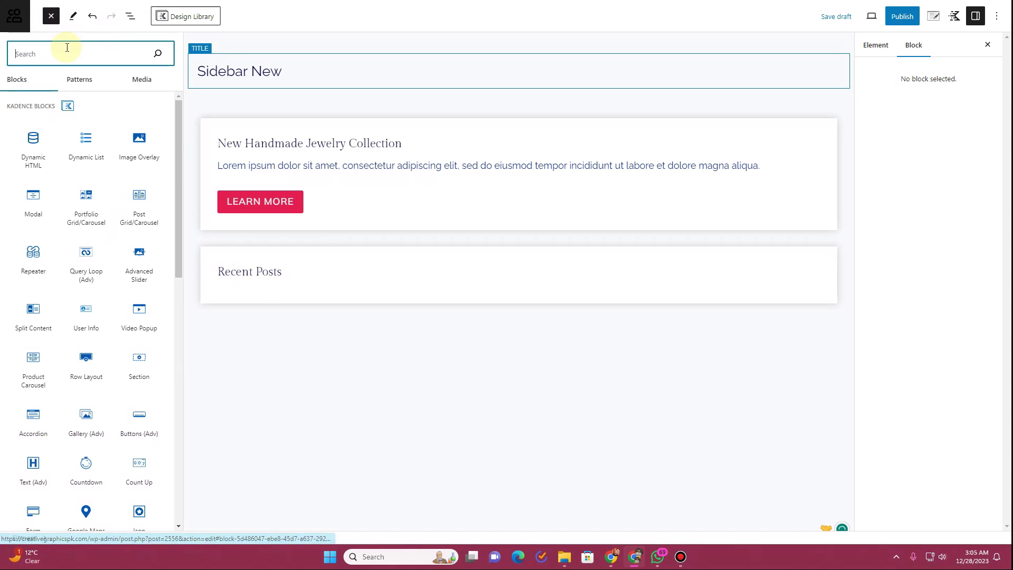
type("p")
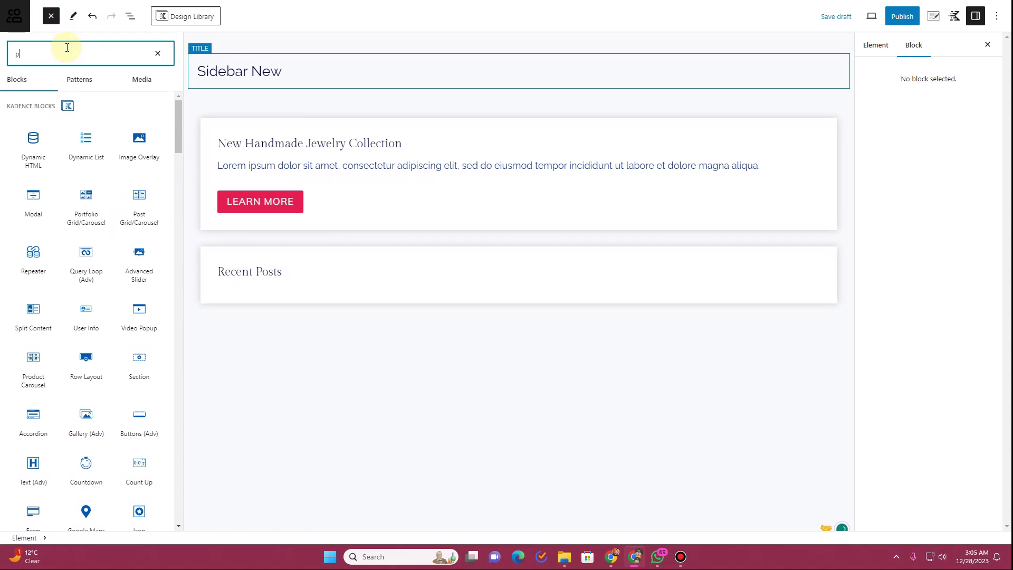
type("osts")
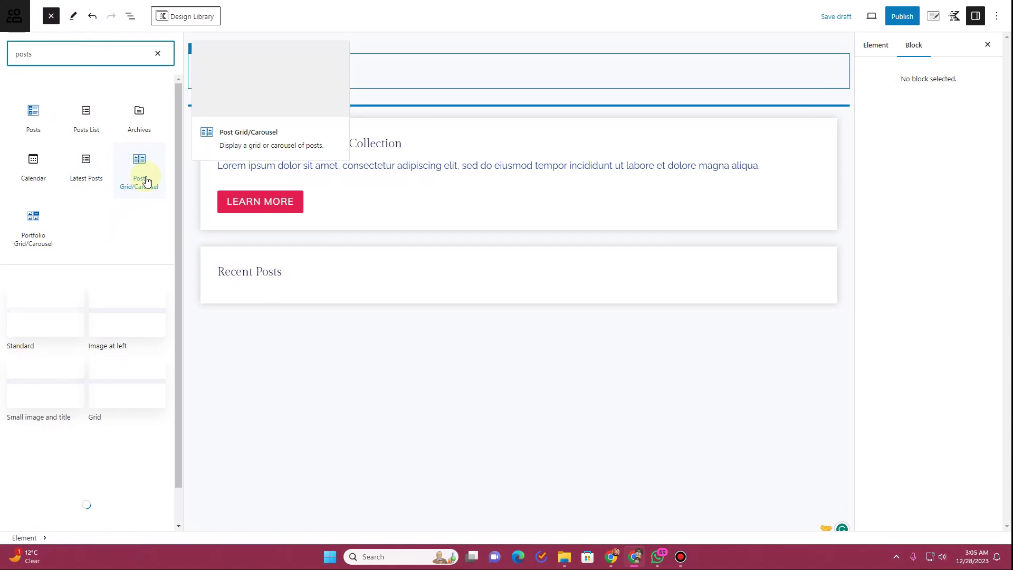
left_click_drag(146, 181, 247, 278)
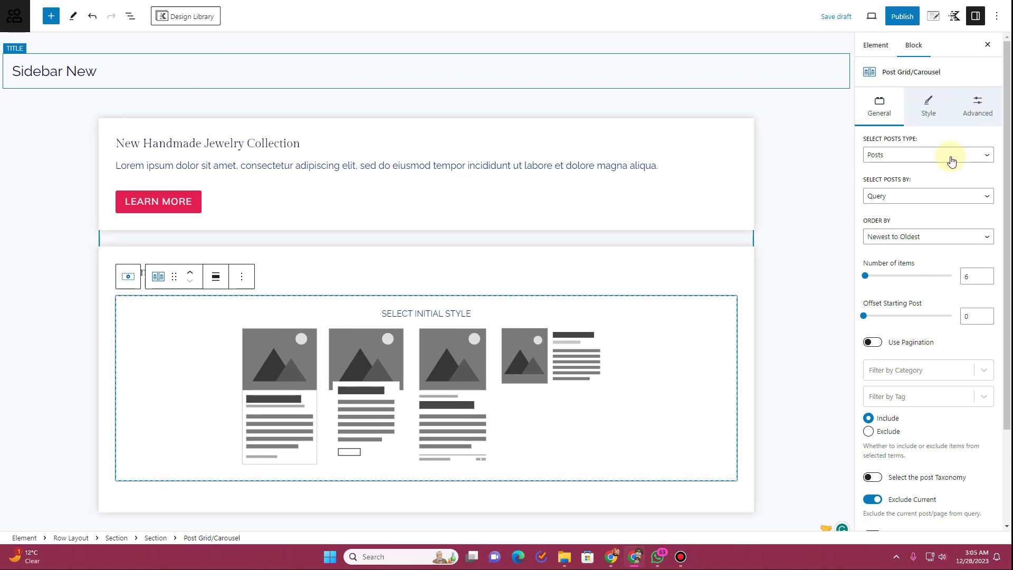
left_click(926, 164)
left_click(925, 165)
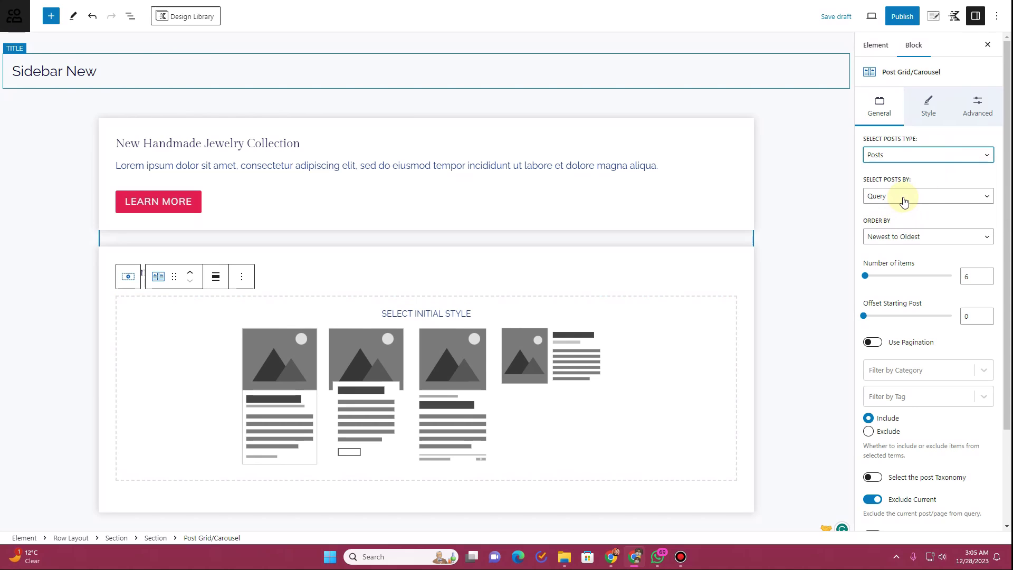
scroll(923, 398, "down", 3)
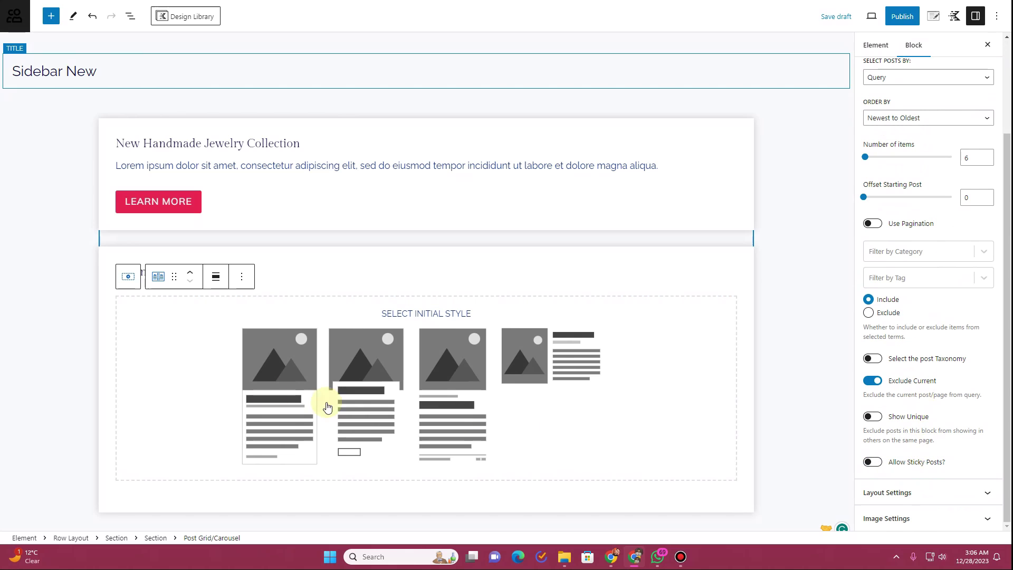
left_click(545, 364)
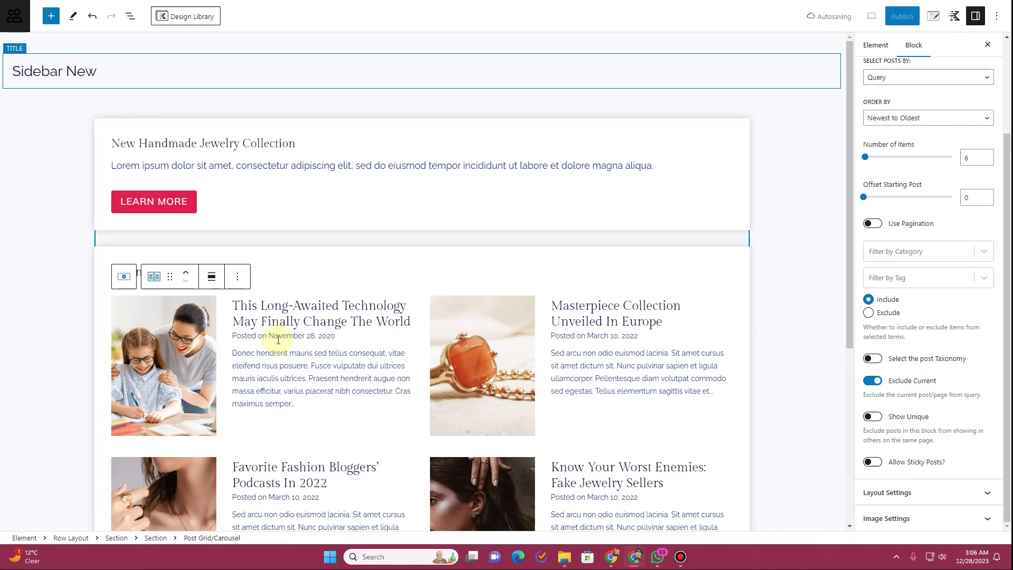
- Set the post grid to 3 items in a Grid layout with 1 column
scroll(927, 314, "up", 3)
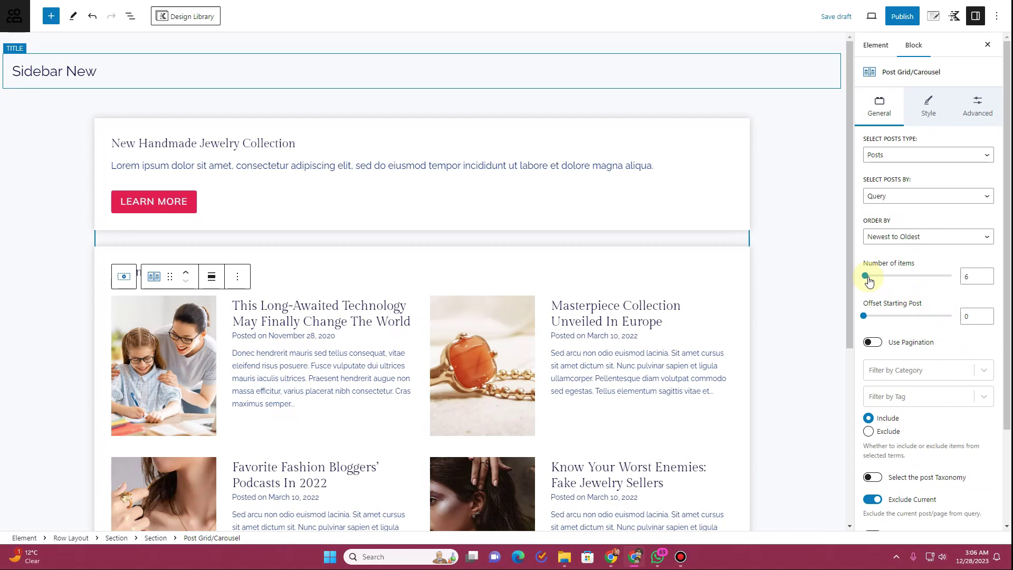
double_click(968, 276)
type("3")
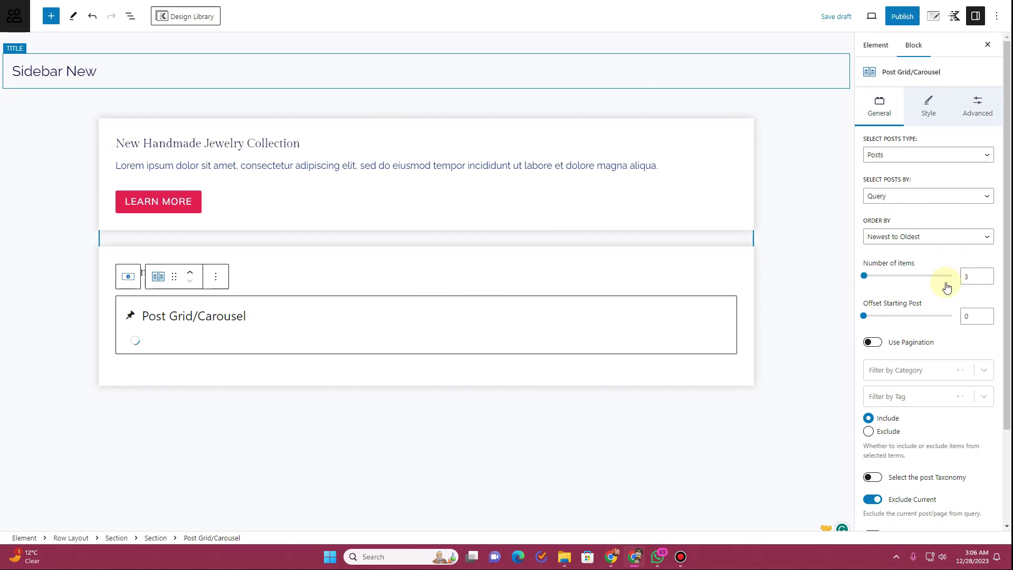
scroll(931, 343, "down", 2)
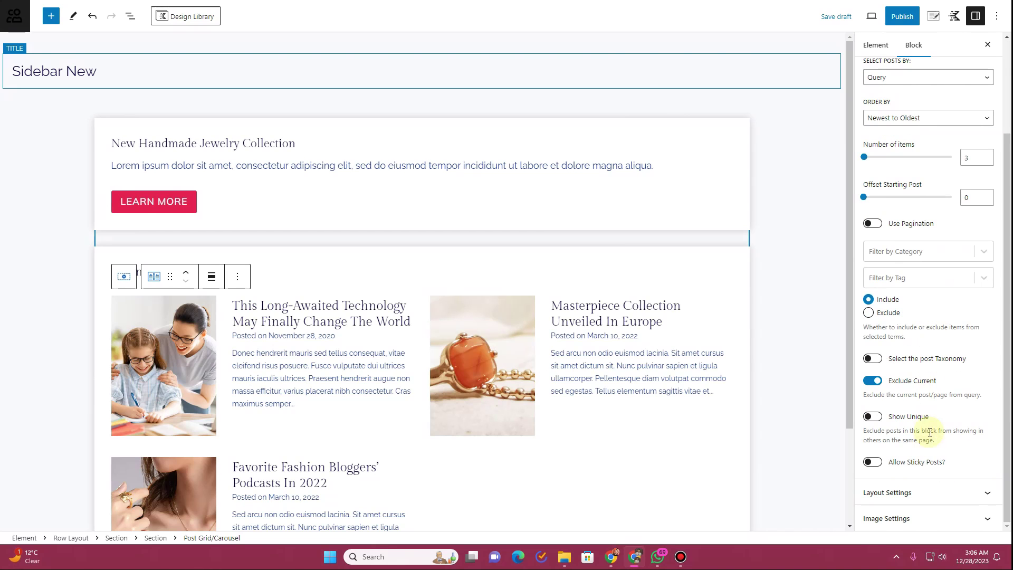
left_click(917, 490)
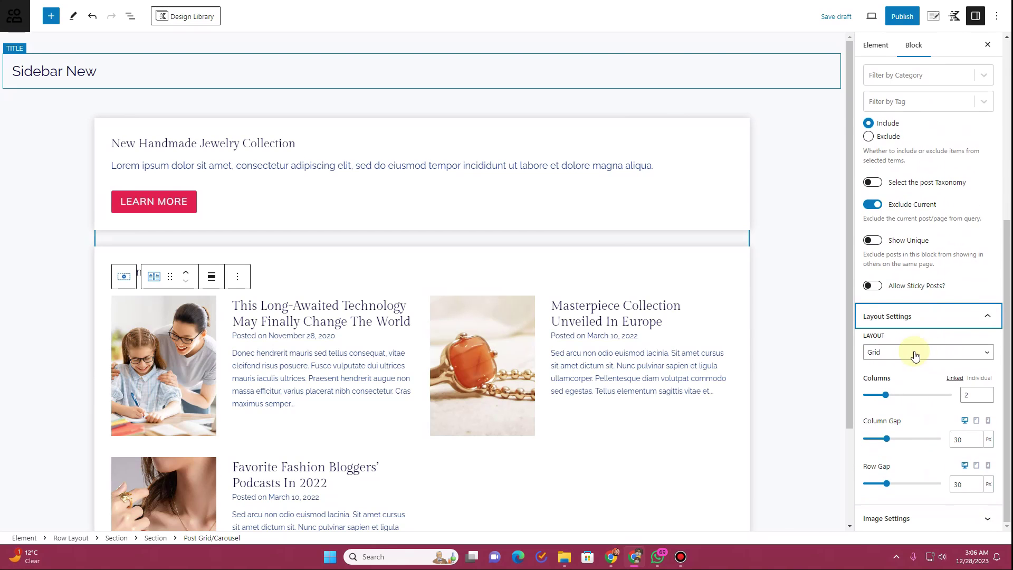
left_click(910, 352)
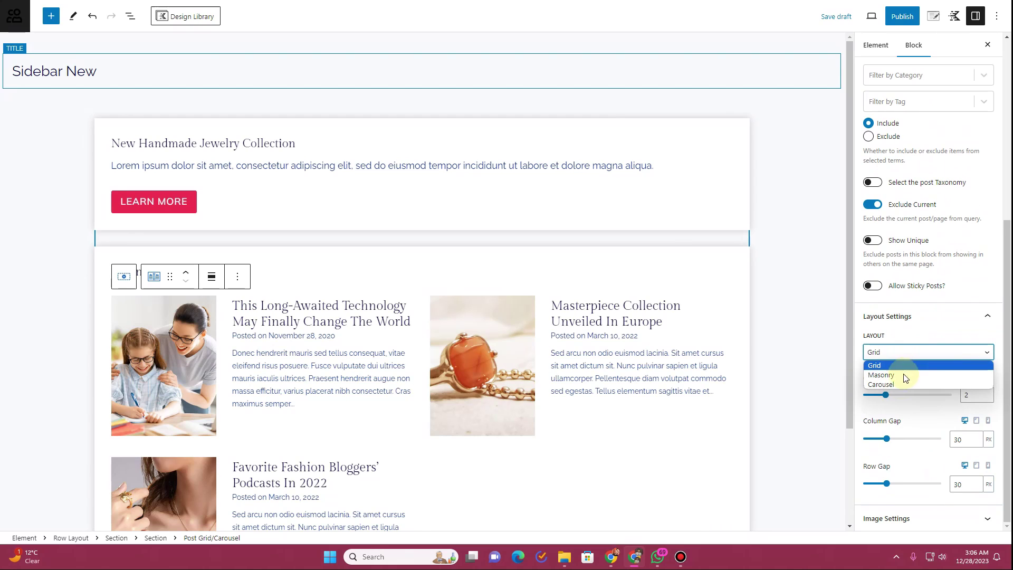
left_click(904, 364)
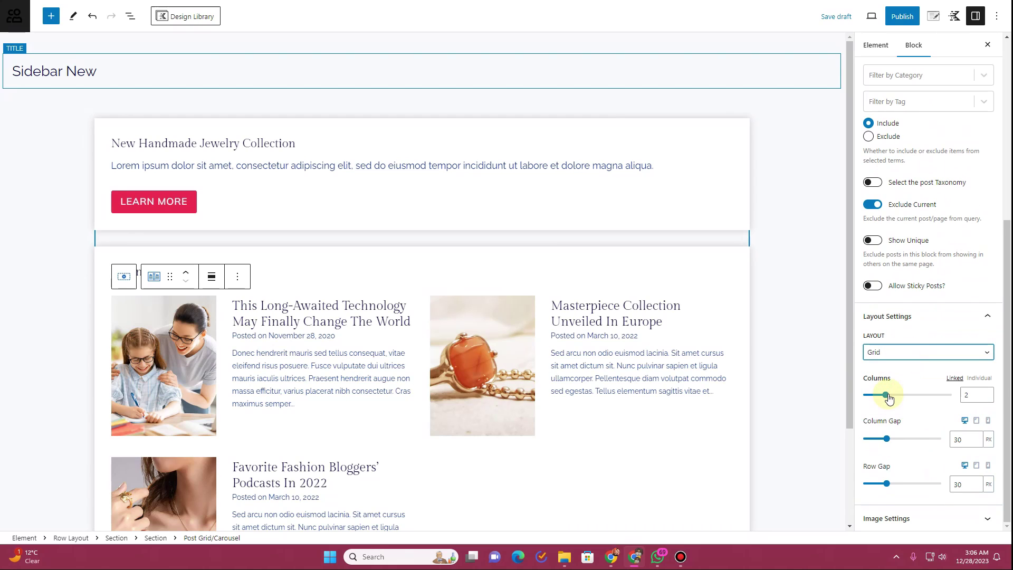
left_click_drag(886, 395, 864, 395)
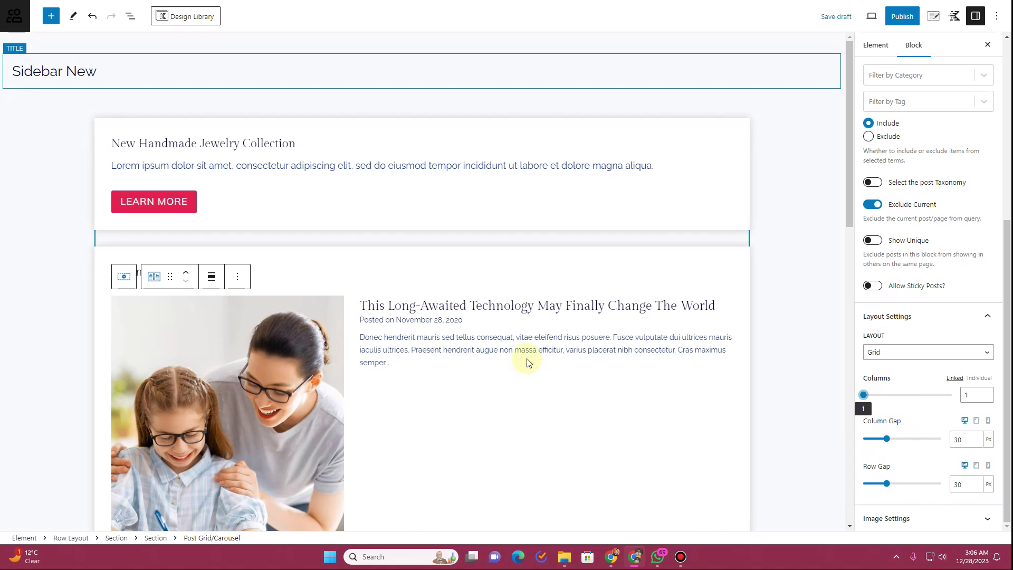
scroll(914, 446, "up", 2)
scroll(914, 446, "down", 2)
- Turn off Show Image so the posts list without images
left_click(897, 518)
scroll(904, 384, "down", 5)
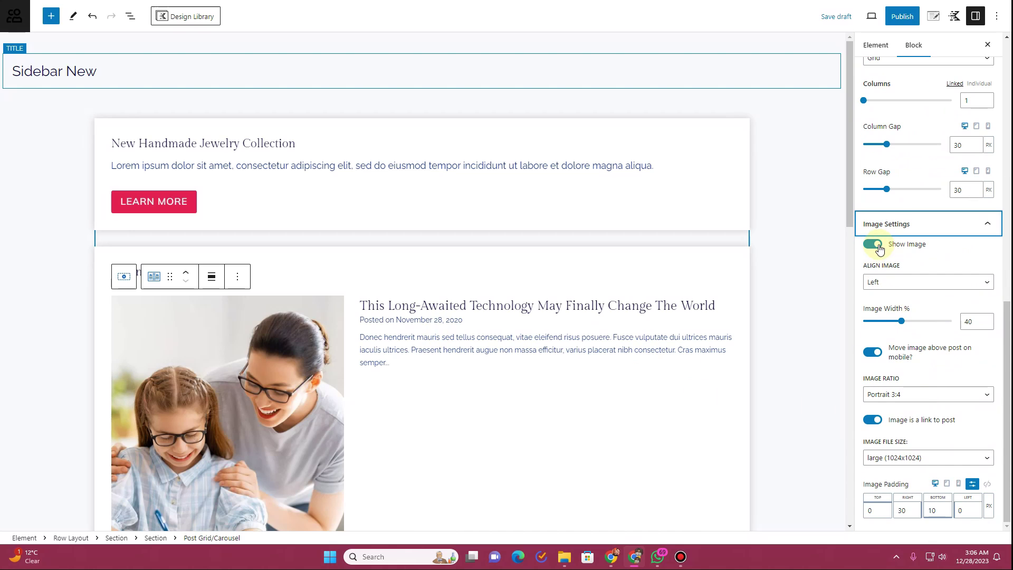
left_click(873, 245)
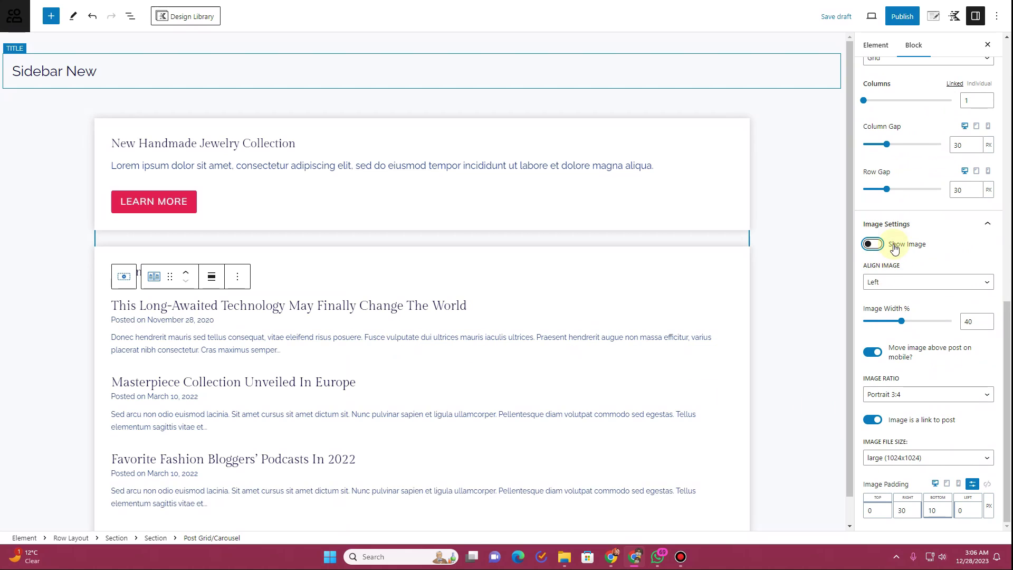
scroll(913, 273, "up", 2)
scroll(914, 274, "up", 10)
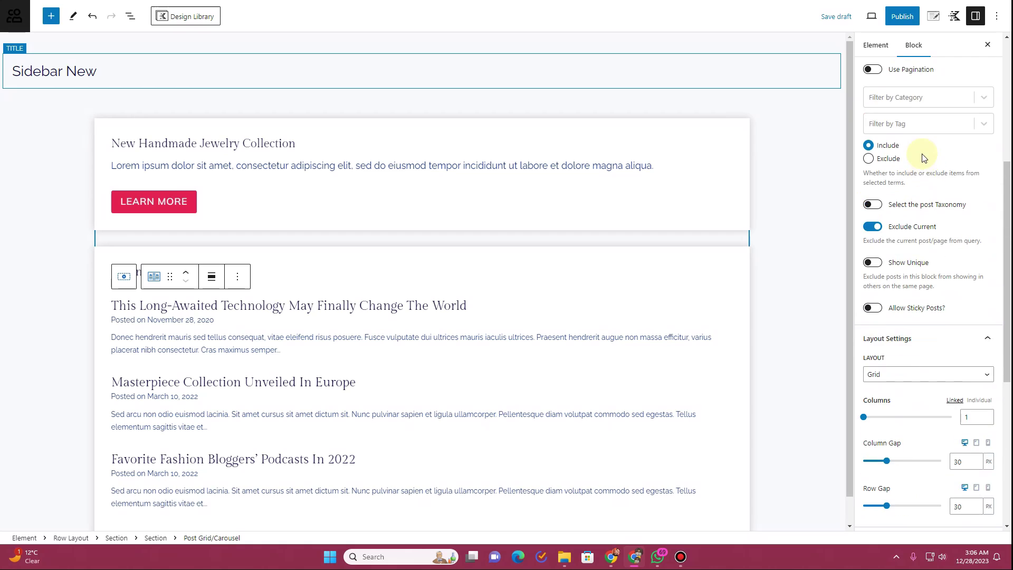
left_click(935, 114)
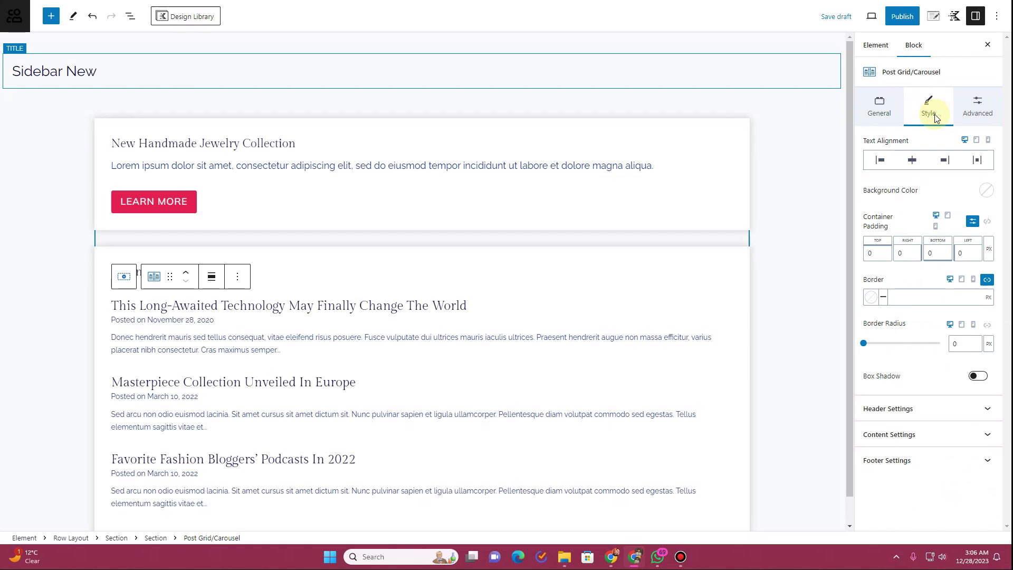
left_click(912, 160)
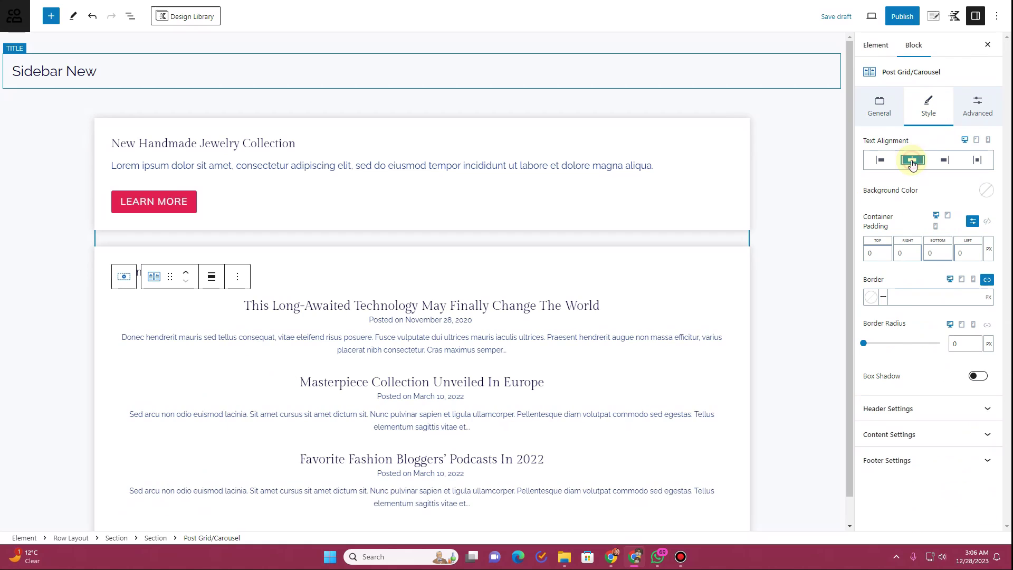
left_click(974, 161)
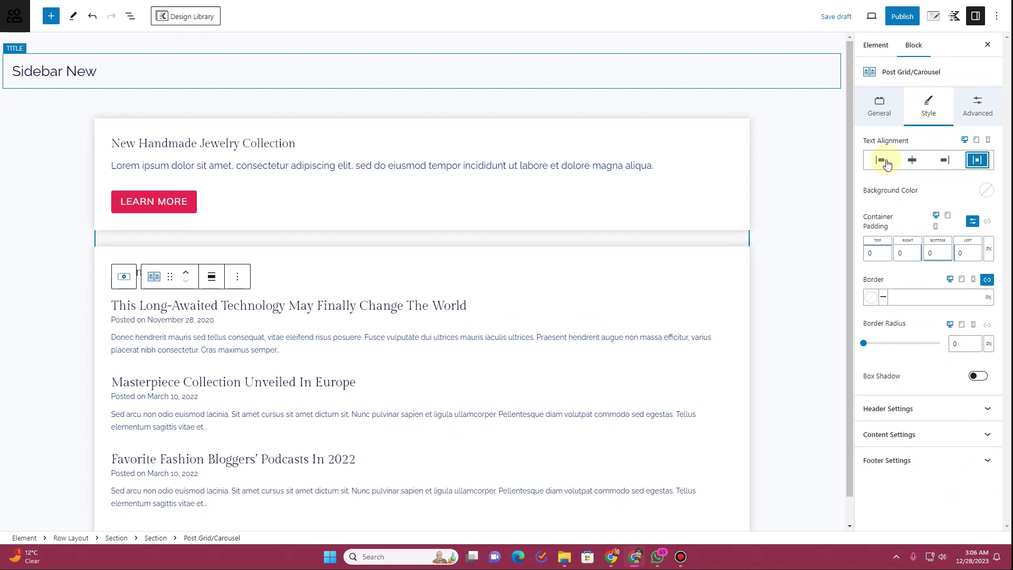
left_click(882, 161)
left_click(988, 191)
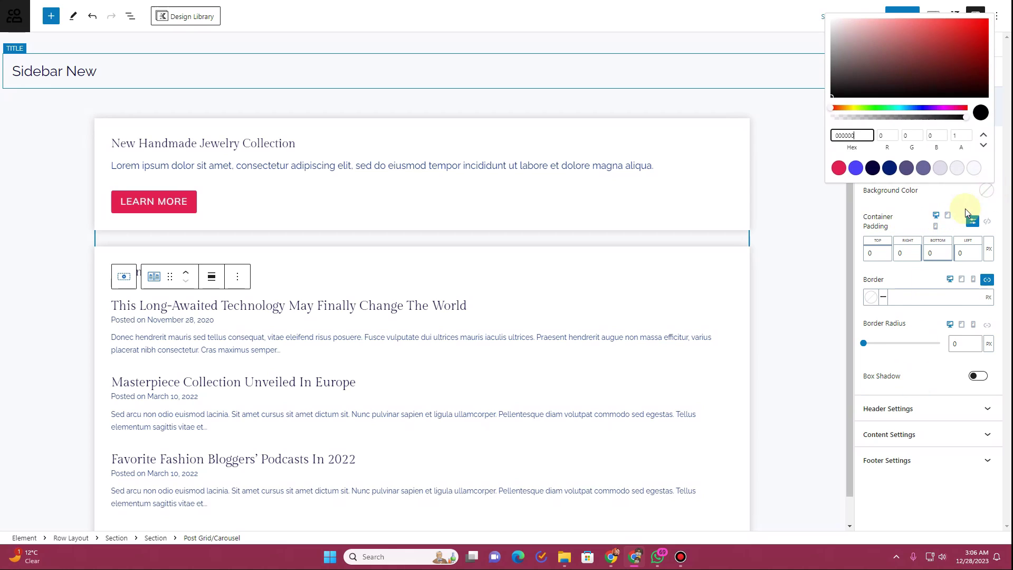
left_click(958, 169)
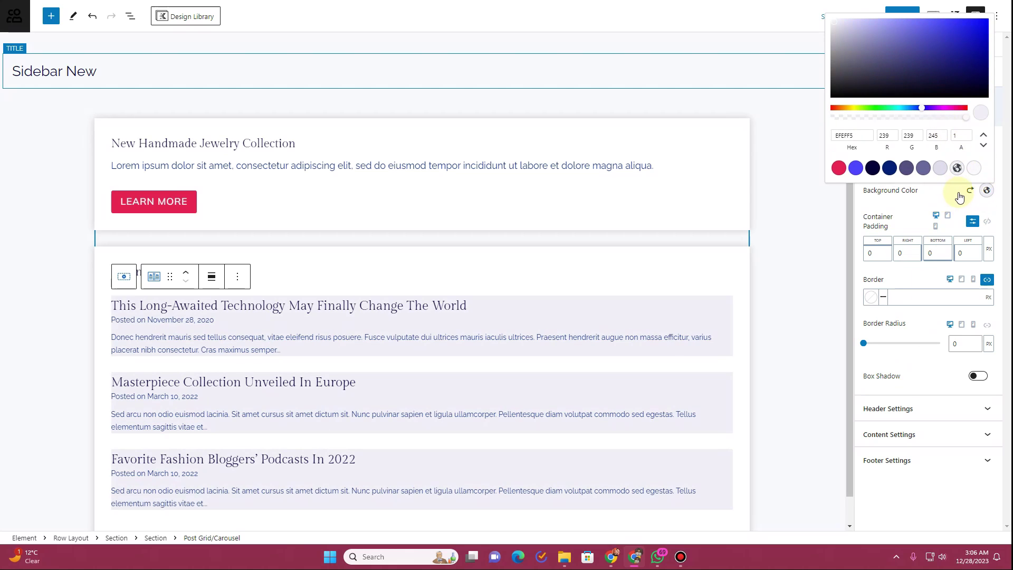
left_click(965, 194)
left_click(965, 195)
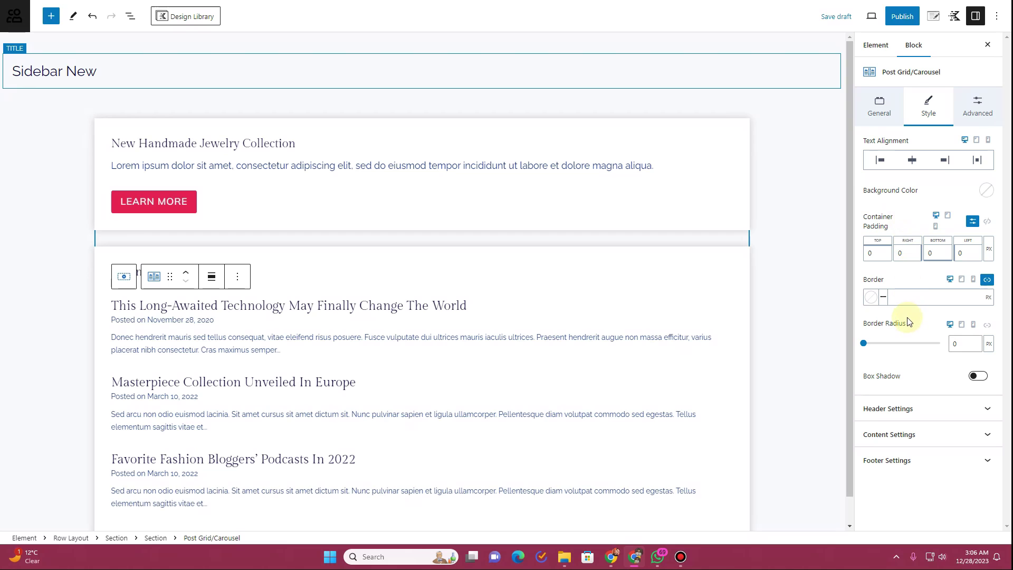
left_click(913, 408)
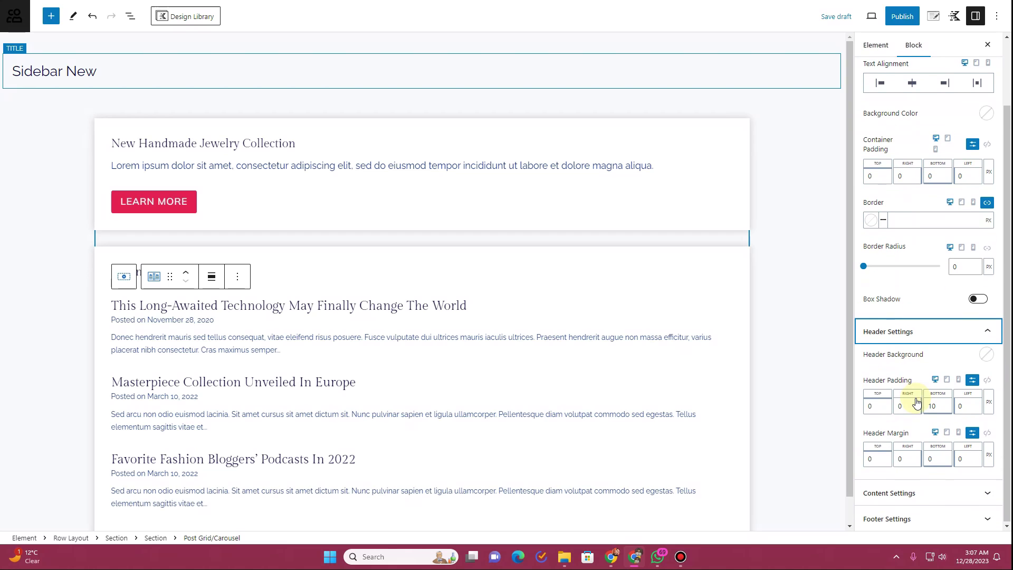
left_click(909, 518)
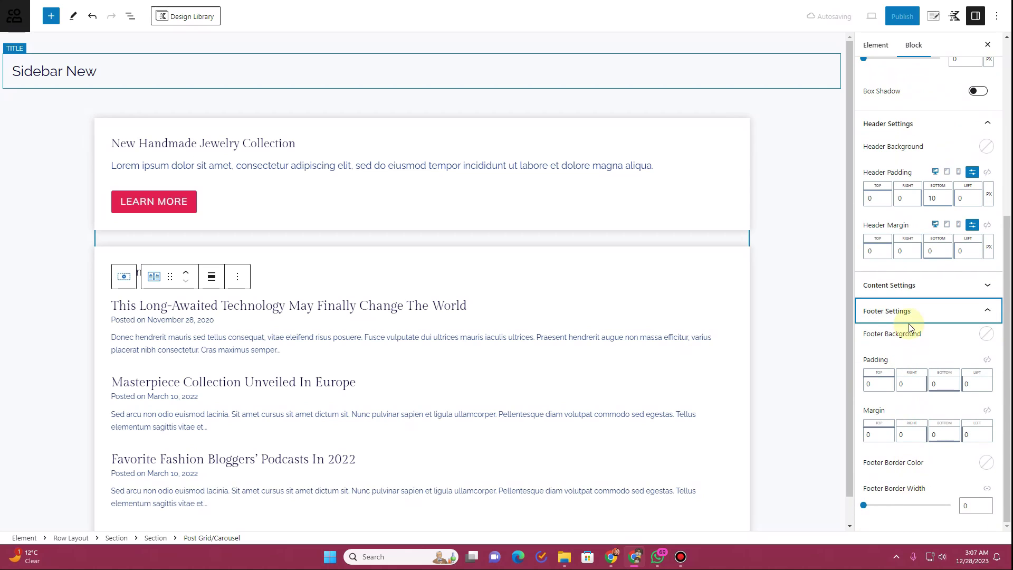
left_click(922, 288)
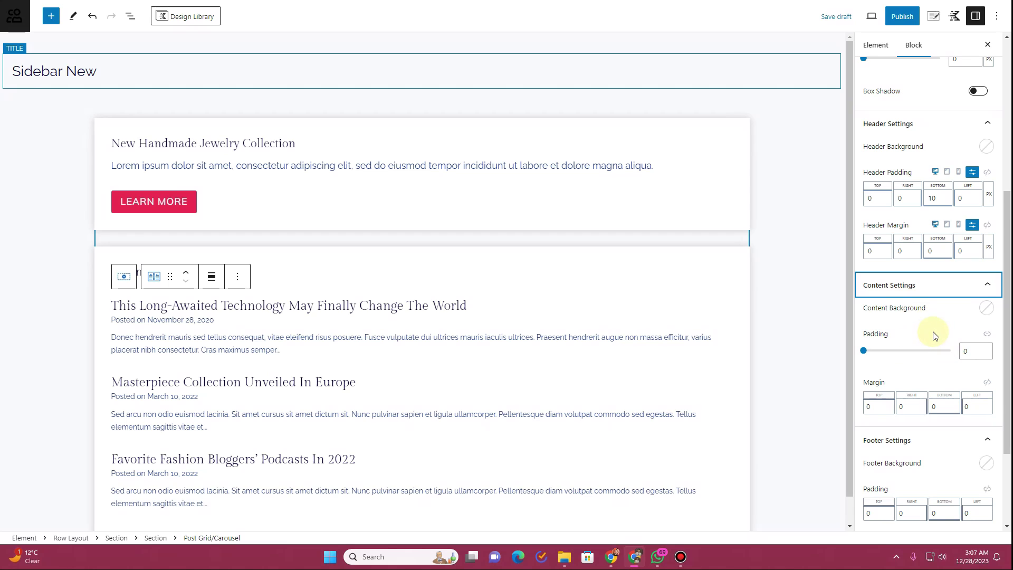
scroll(934, 335, "up", 5)
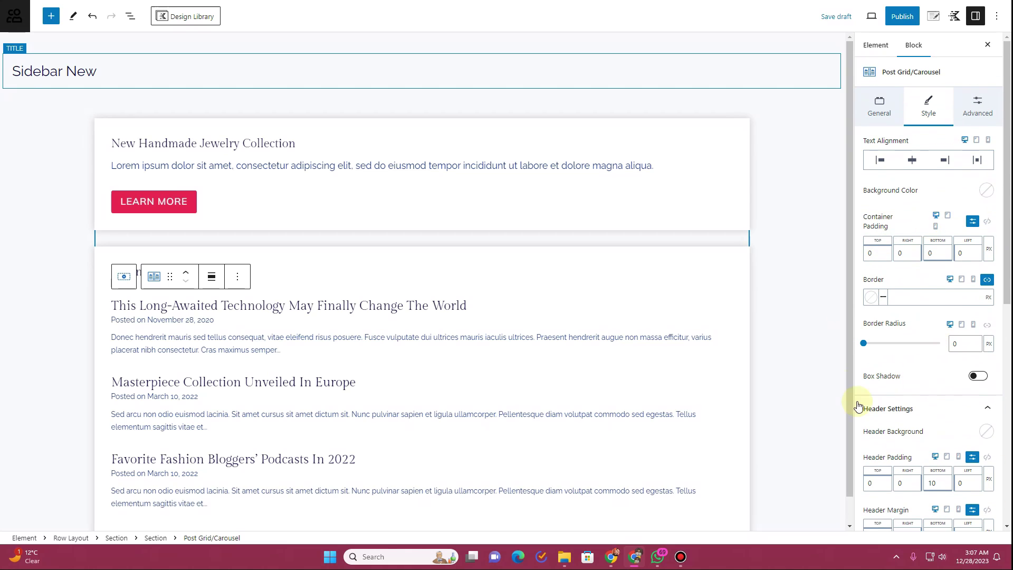
scroll(919, 314, "down", 8)
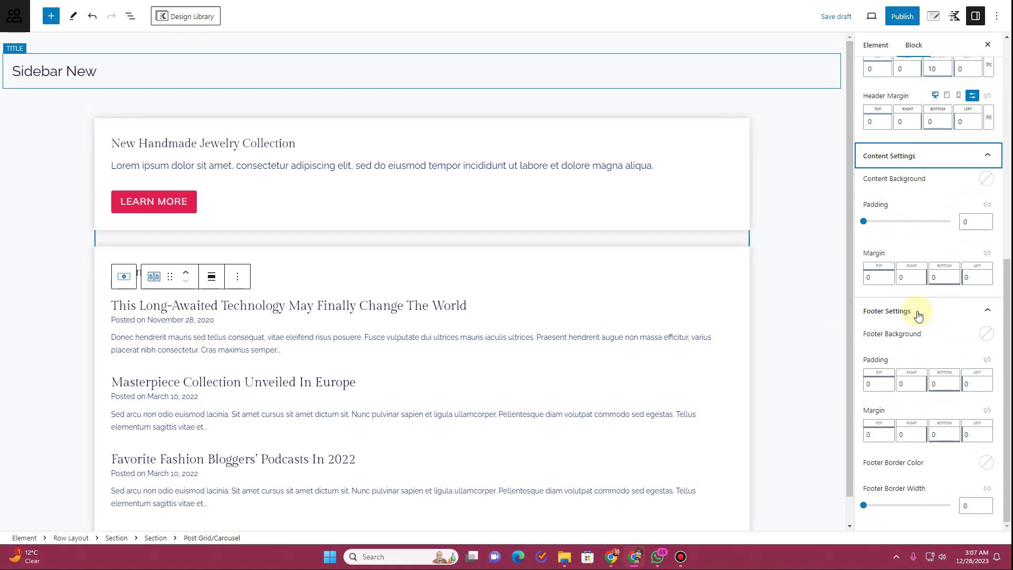
scroll(923, 322, "up", 8)
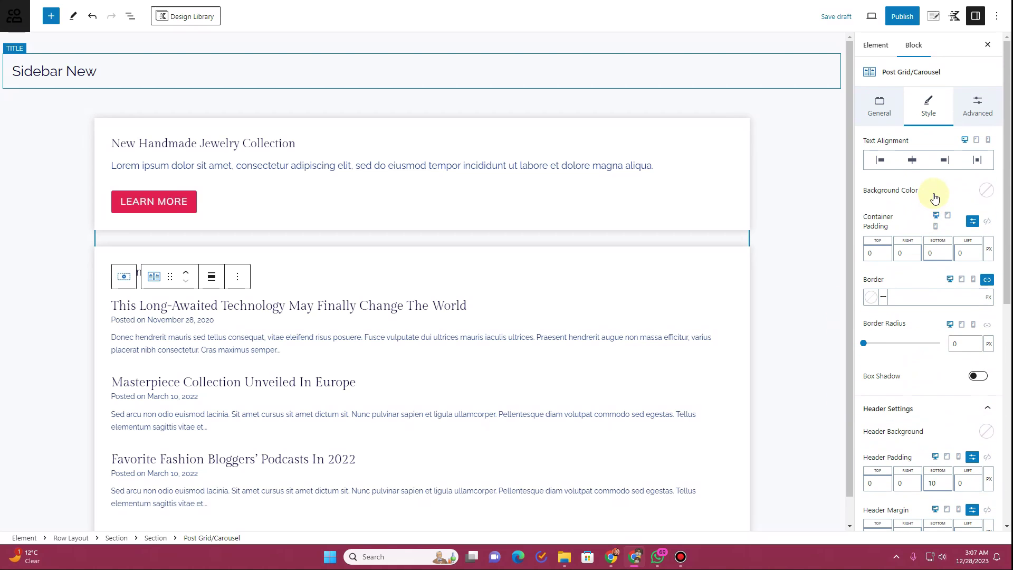
- In the block's advanced options, color the post titles pink-red
left_click(975, 117)
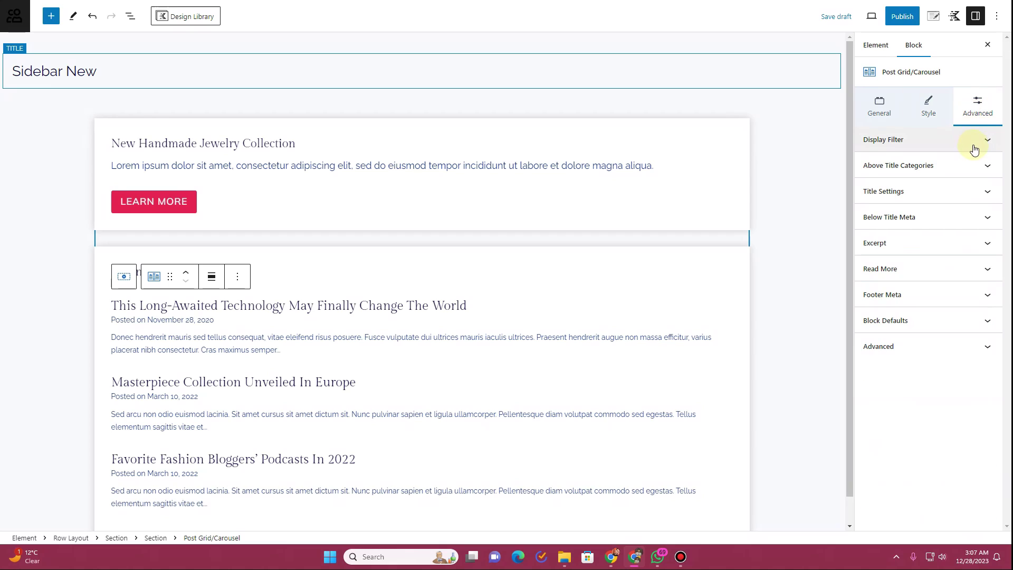
left_click(986, 169)
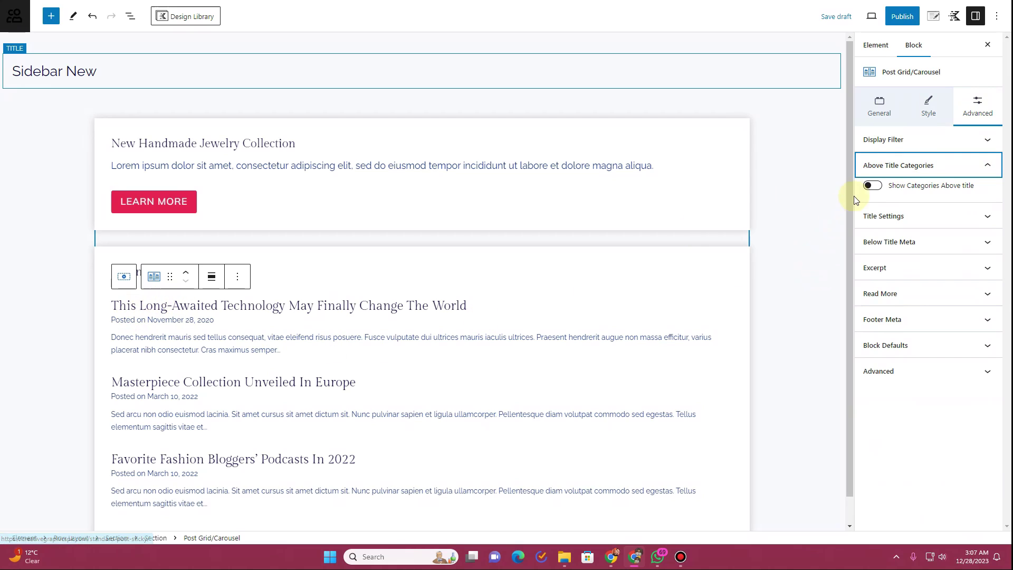
left_click(982, 216)
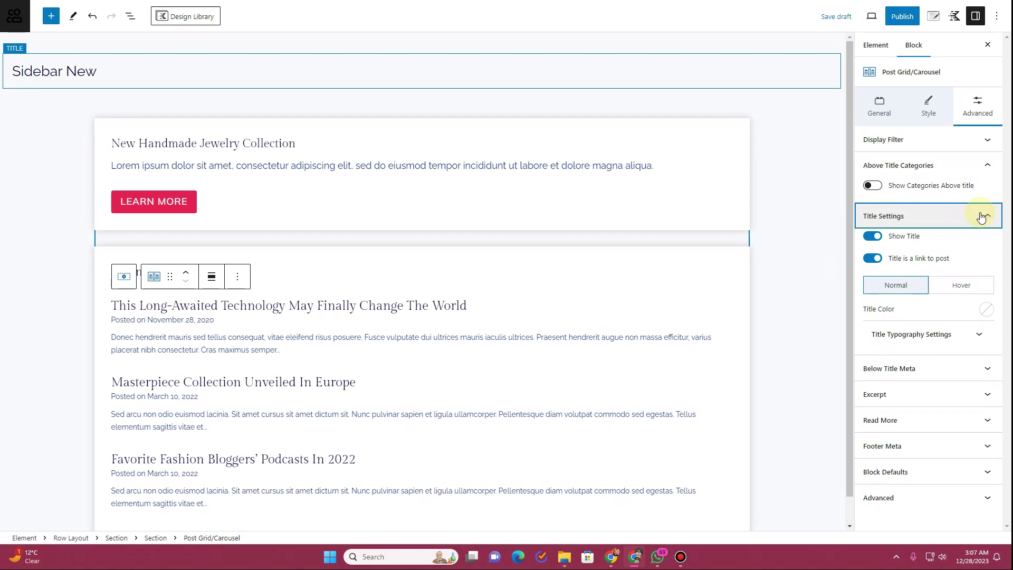
left_click(873, 237)
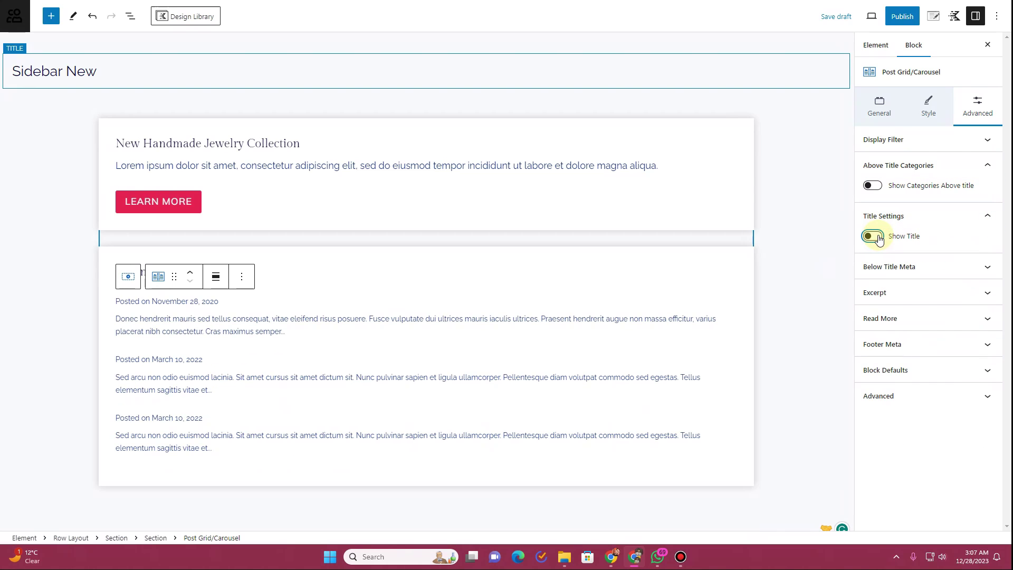
left_click(874, 236)
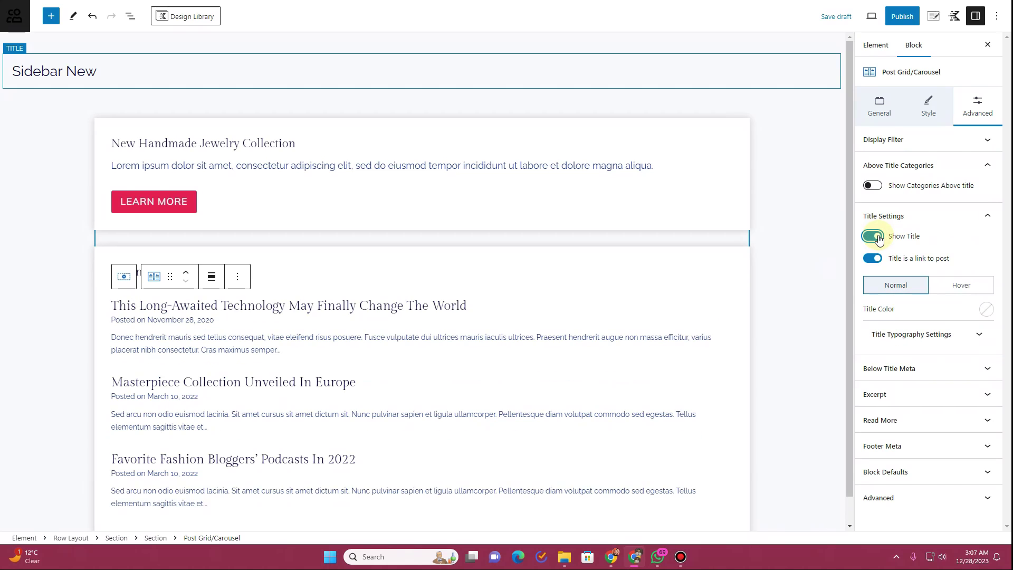
left_click(986, 309)
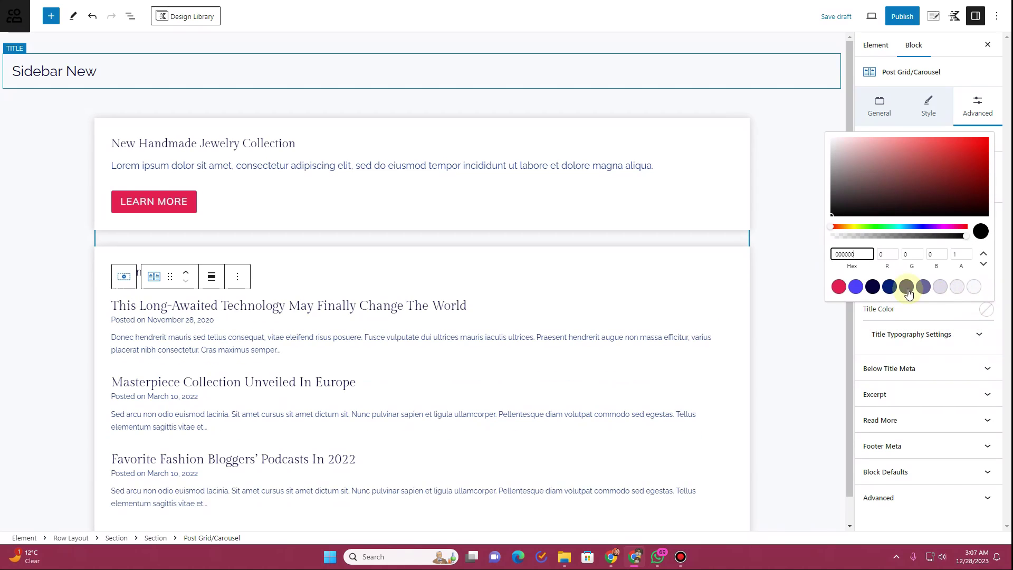
left_click(840, 287)
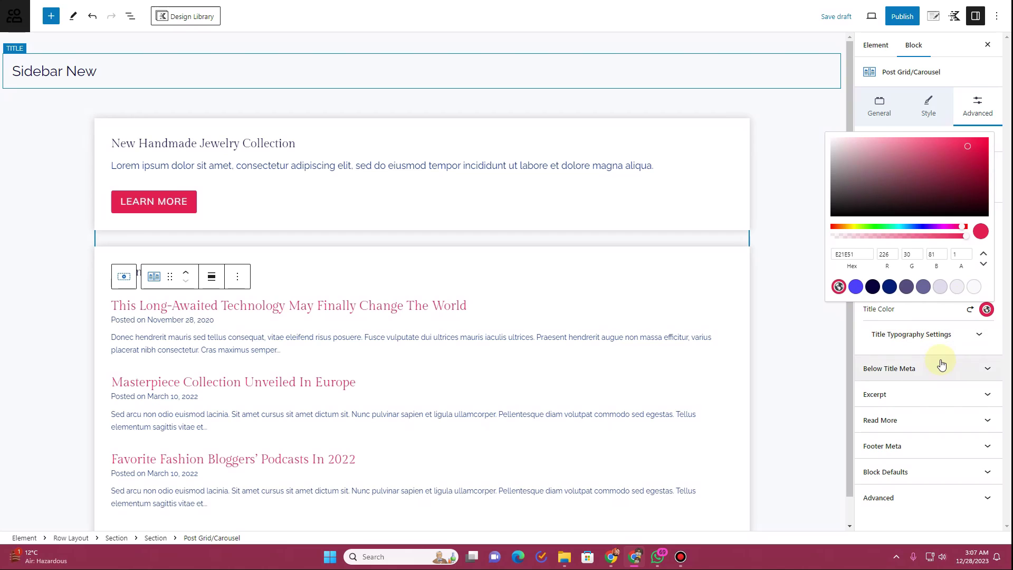
- Hide the posting dates under titles and switch off Show Read More
left_click(942, 367)
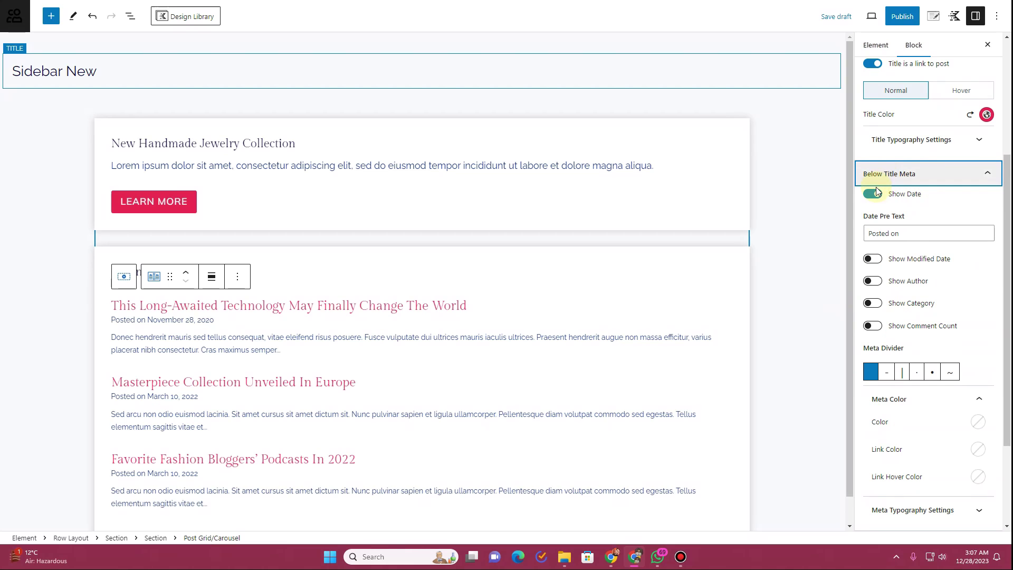
left_click(873, 194)
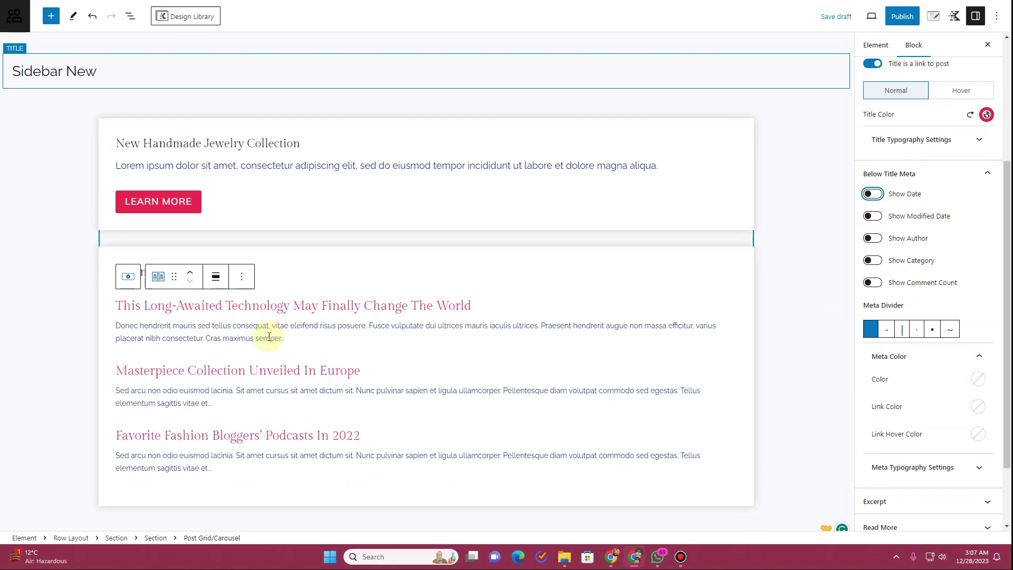
scroll(918, 401, "down", 2)
left_click(913, 448)
left_click(876, 463)
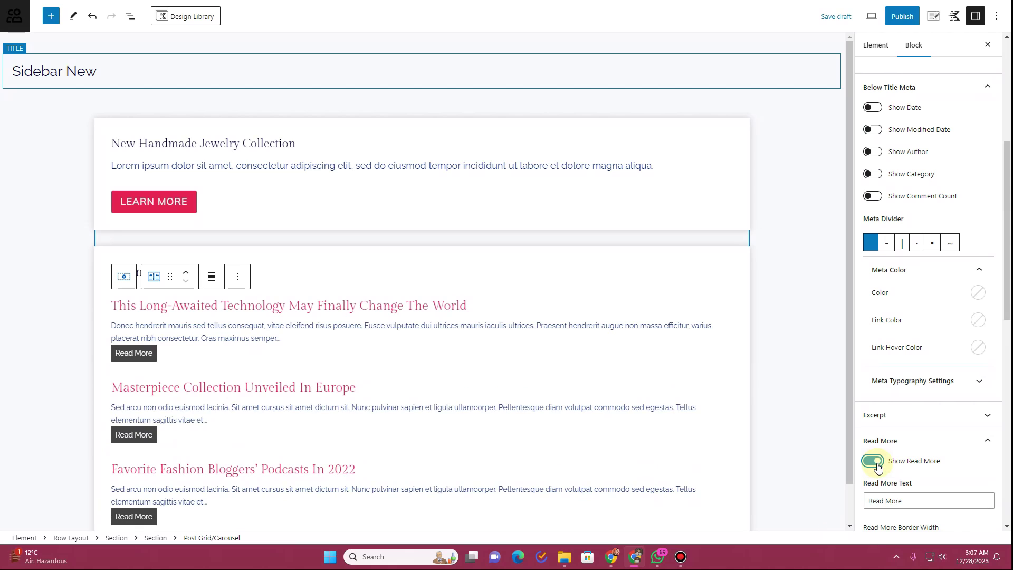
left_click(873, 464)
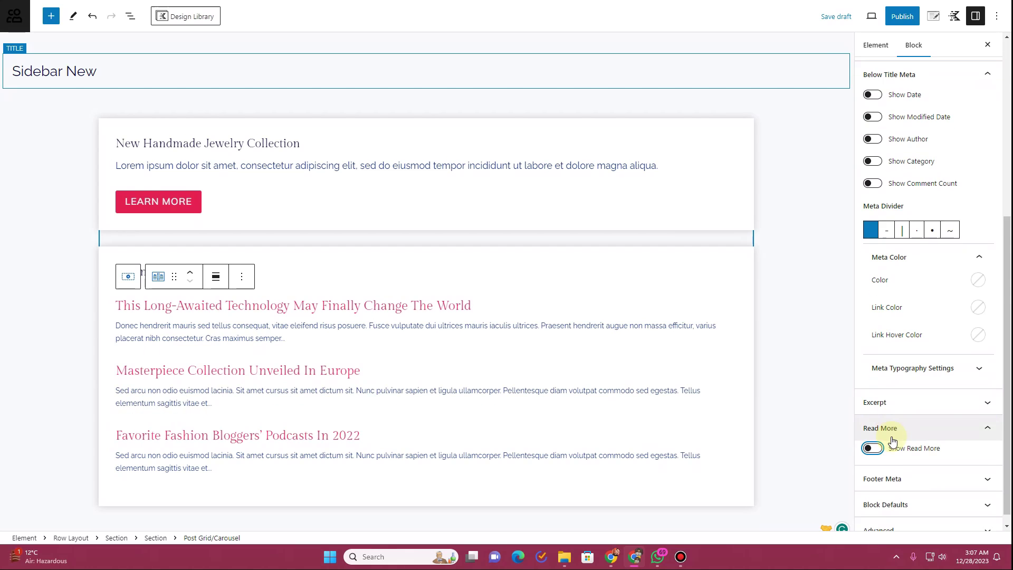
scroll(903, 264, "up", 10)
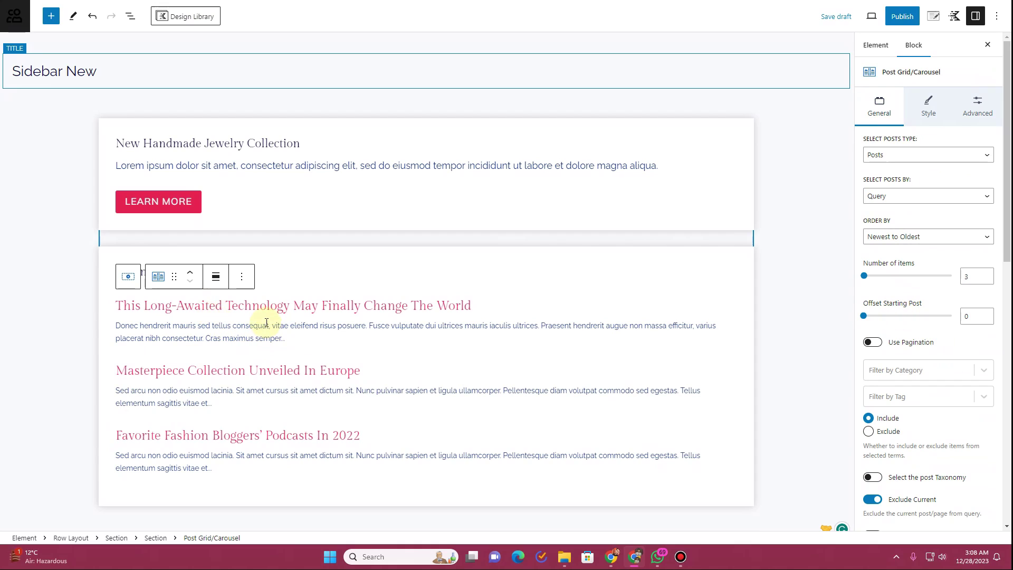
- In List View, expand Row Layout and Section, then duplicate the jewelry card Section
left_click(759, 288)
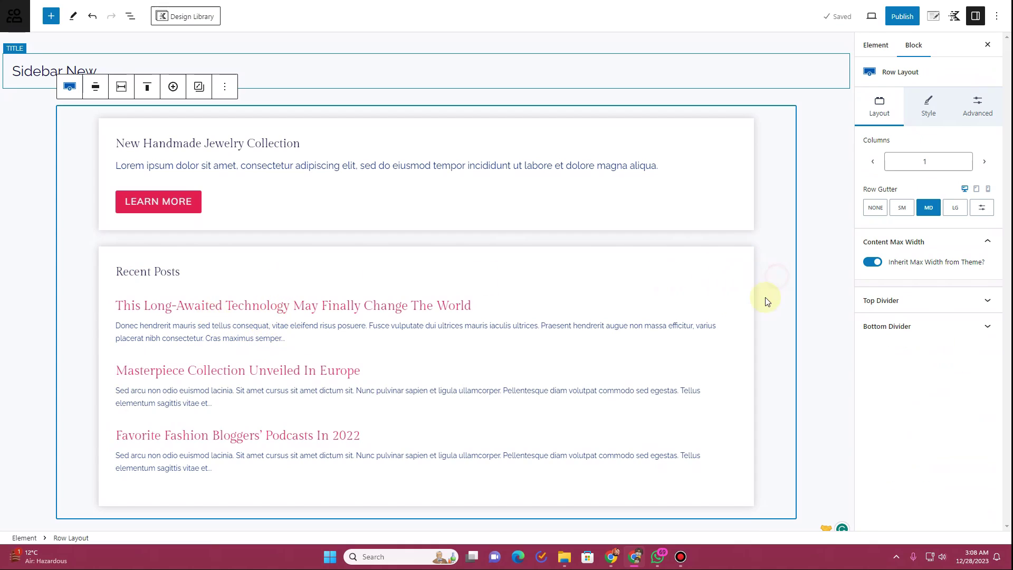
mouse_move(372, 287)
left_click(52, 17)
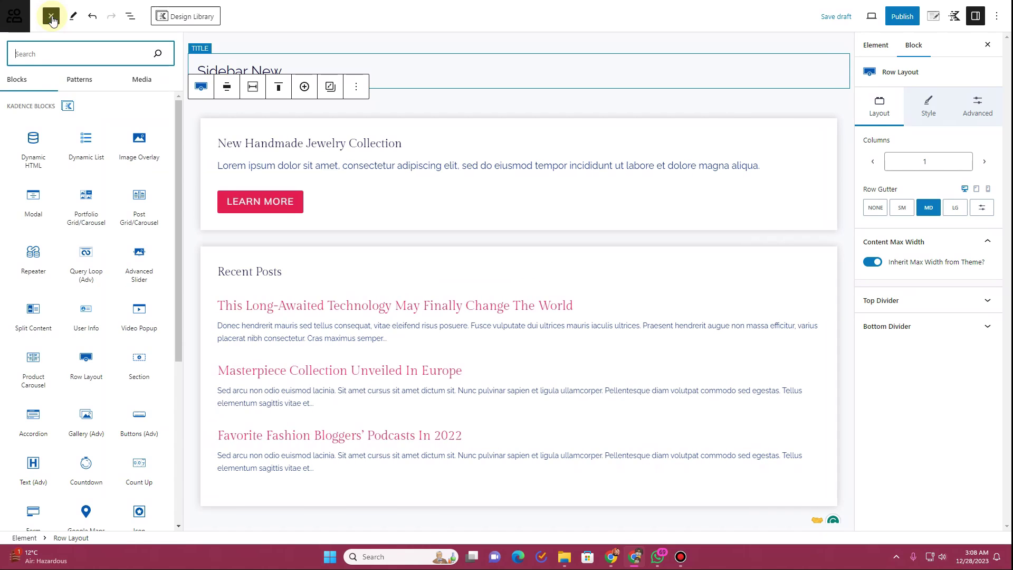
left_click(130, 16)
left_click(8, 71)
left_click(24, 92)
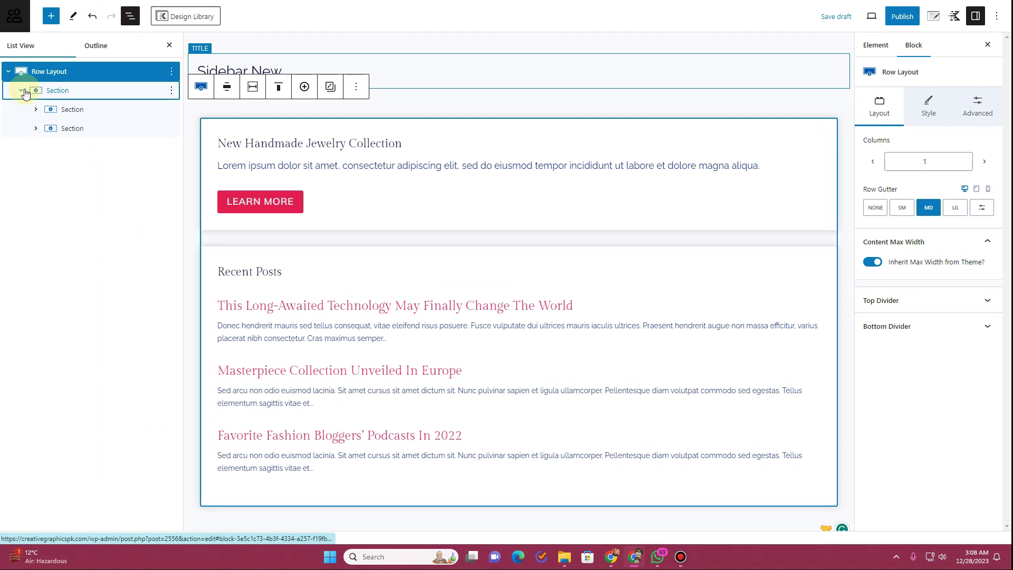
left_click(171, 110)
left_click(182, 174)
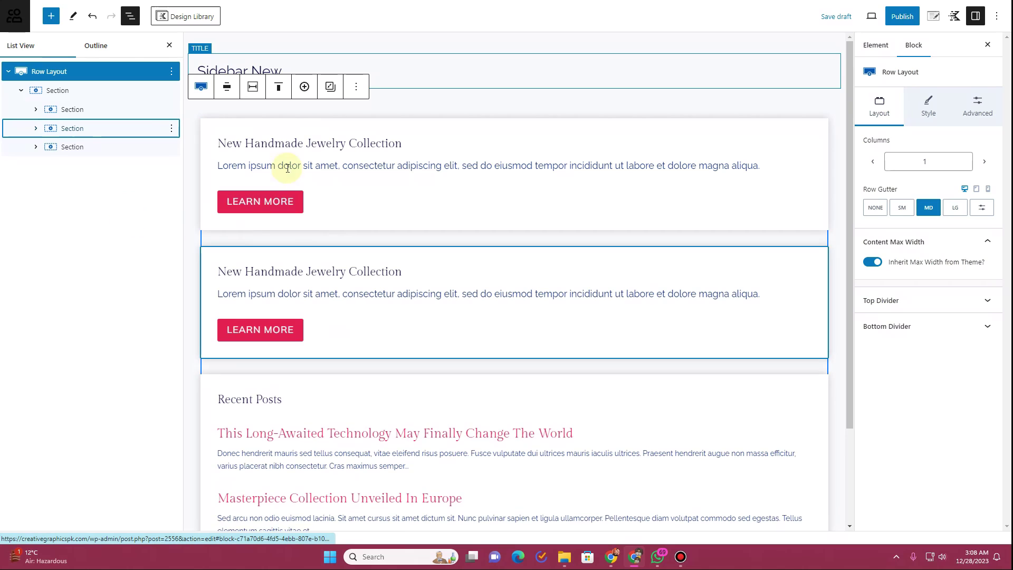
- Delete the duplicate card's jewelry heading, Lorem ipsum paragraph and LEARN MORE button section
left_click(293, 144)
left_click_drag(405, 145, 226, 142)
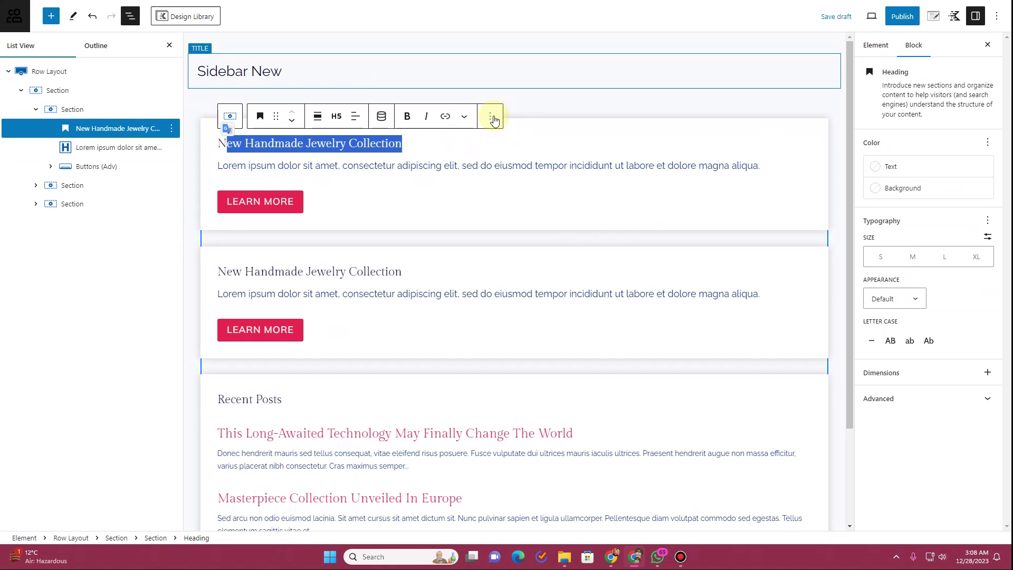
left_click(391, 158)
left_click(503, 140)
left_click(514, 399)
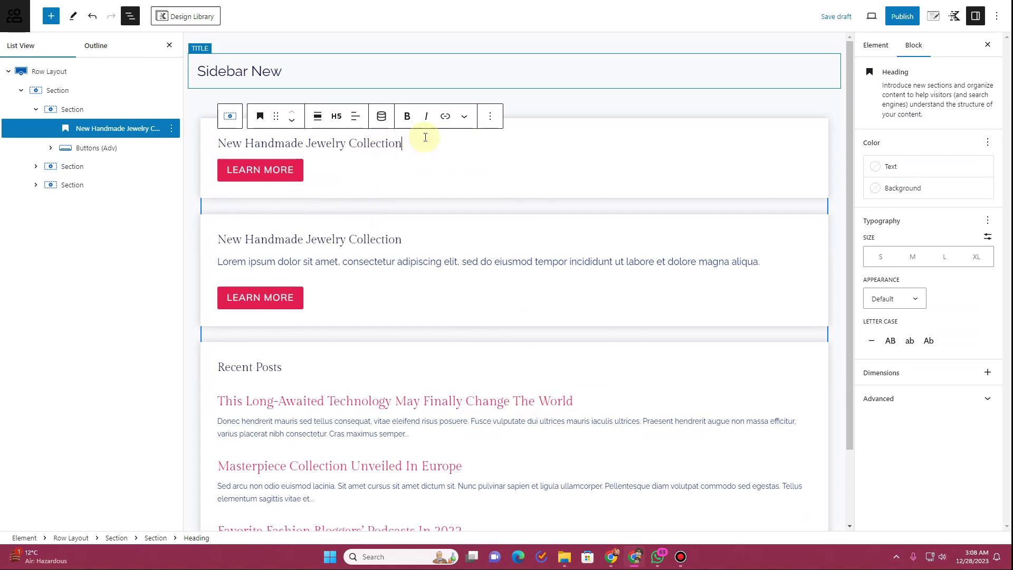
left_click(490, 116)
left_click(533, 403)
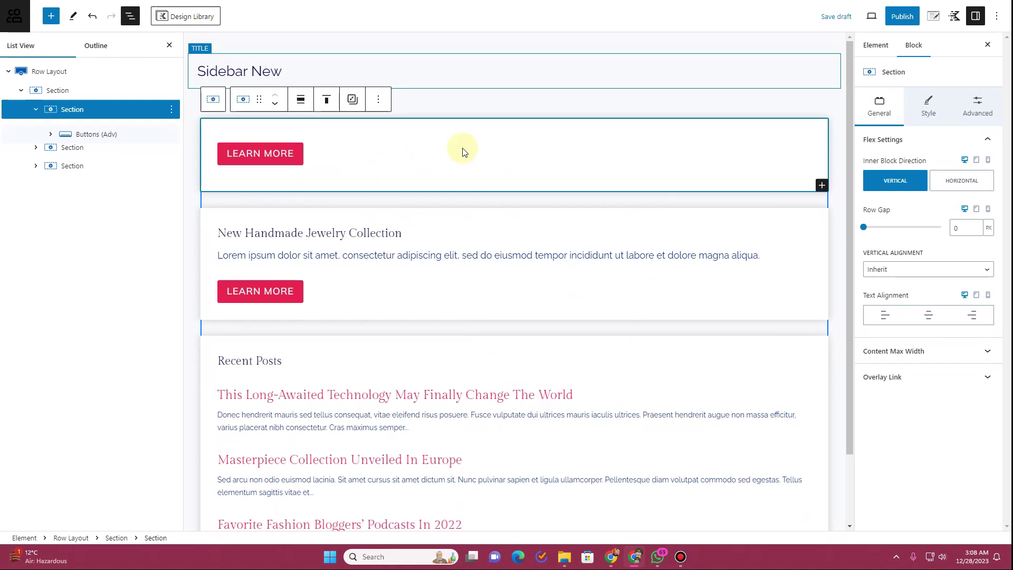
left_click(380, 102)
left_click(420, 359)
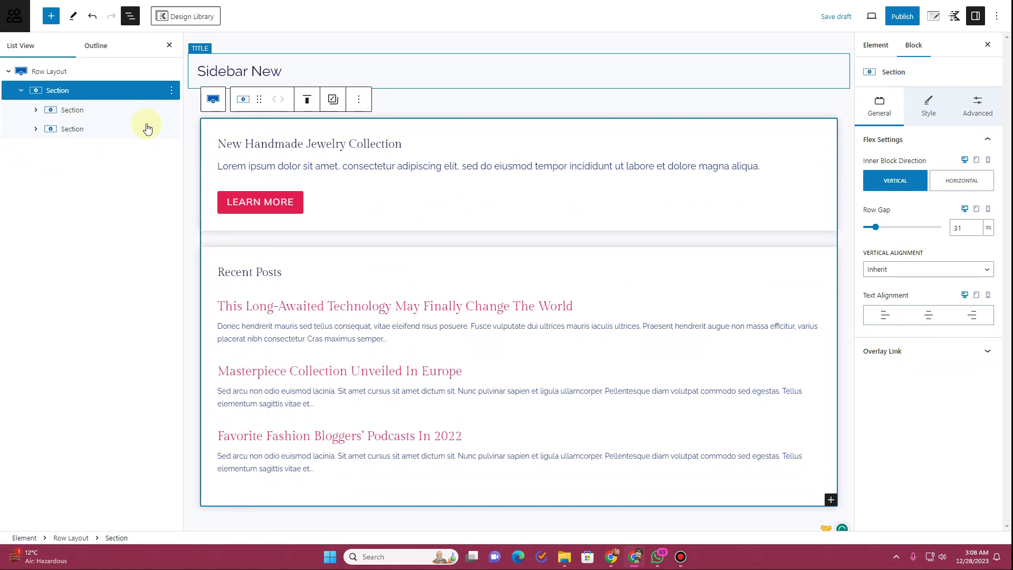
- Insert a Search block above the first card and resize it to 274 px wide
left_click(51, 16)
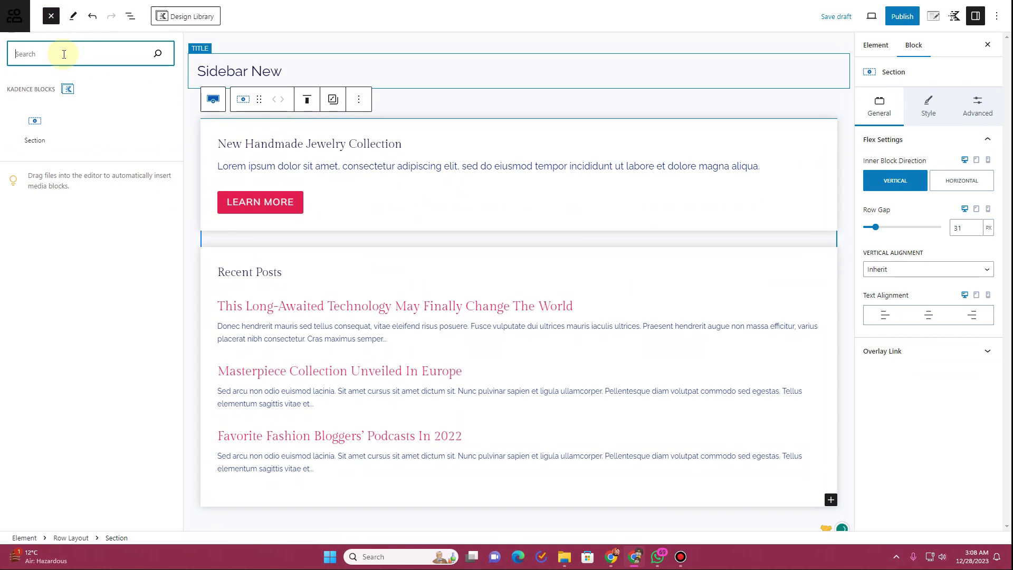
left_click(74, 124)
left_click(50, 15)
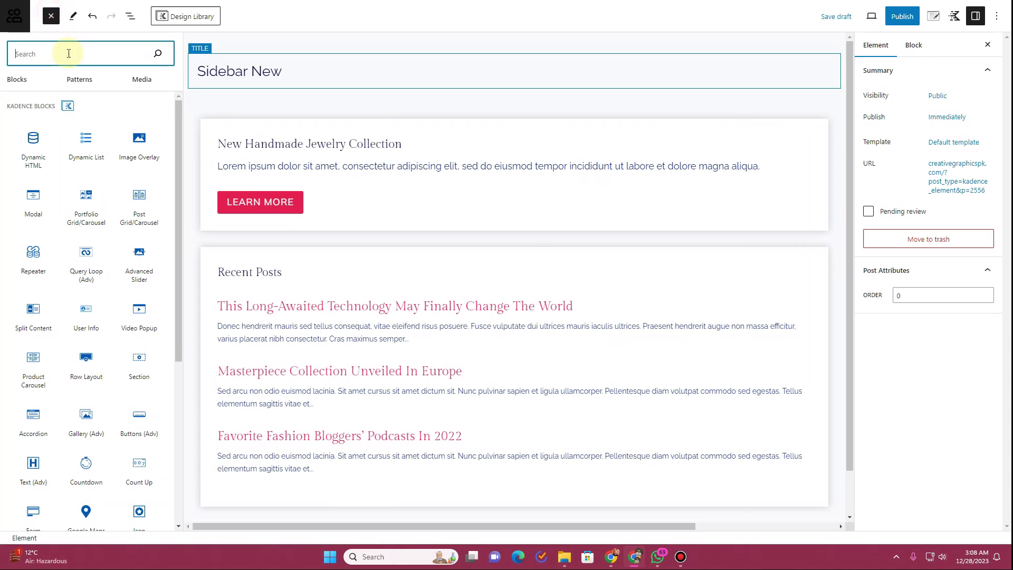
type("searc")
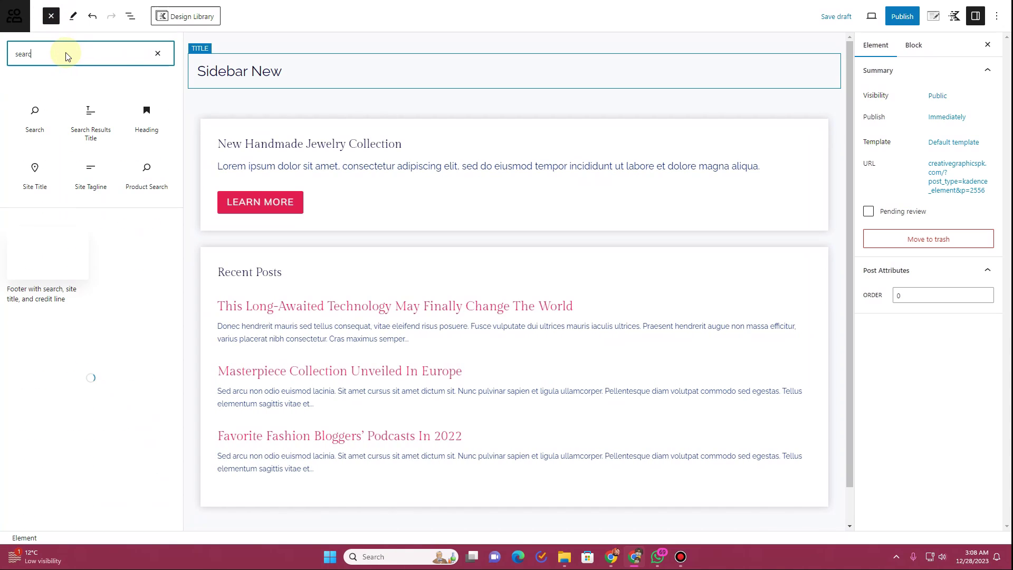
left_click_drag(36, 112, 355, 128)
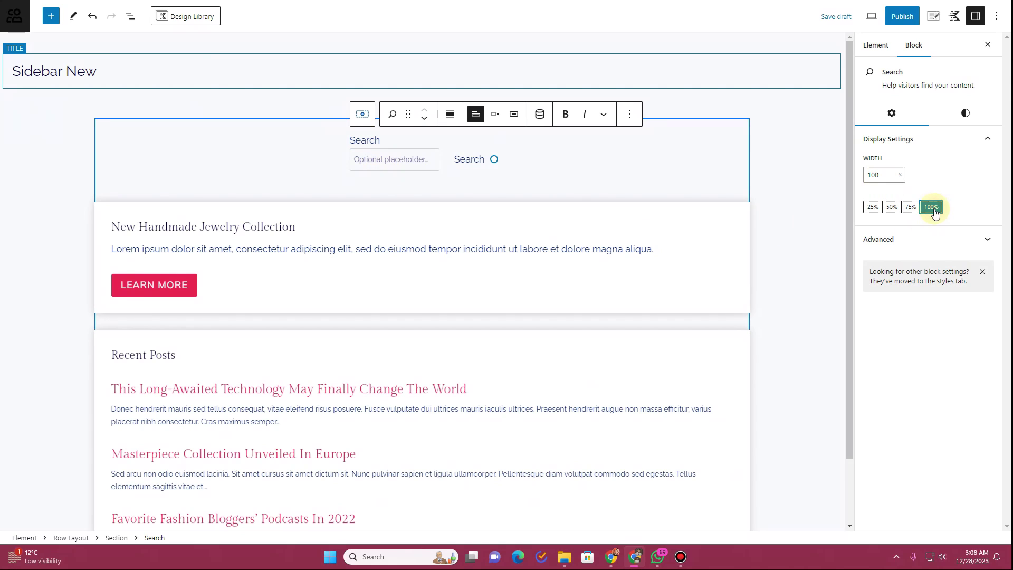
left_click_drag(497, 159, 596, 161)
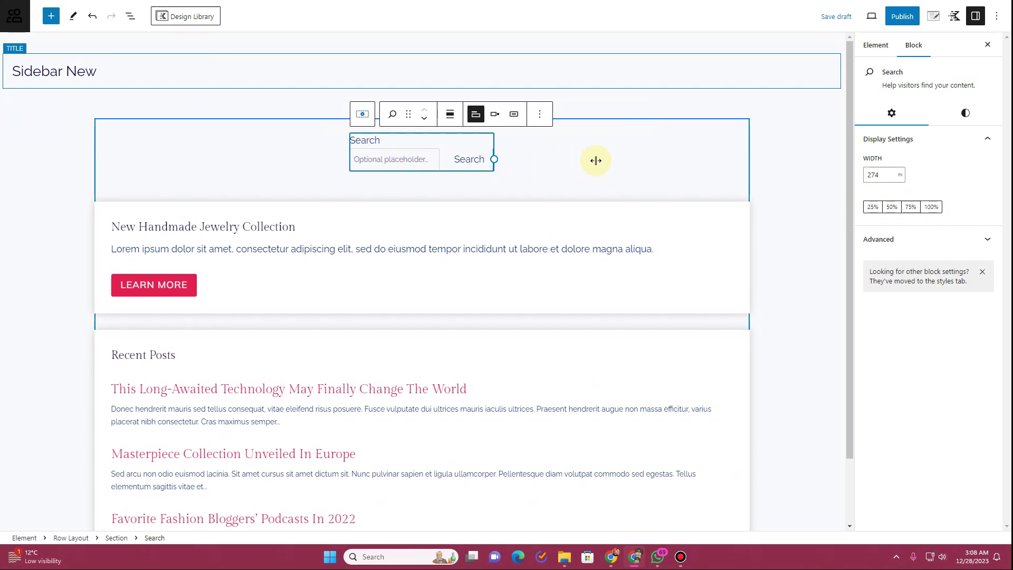
left_click_drag(525, 163, 560, 170)
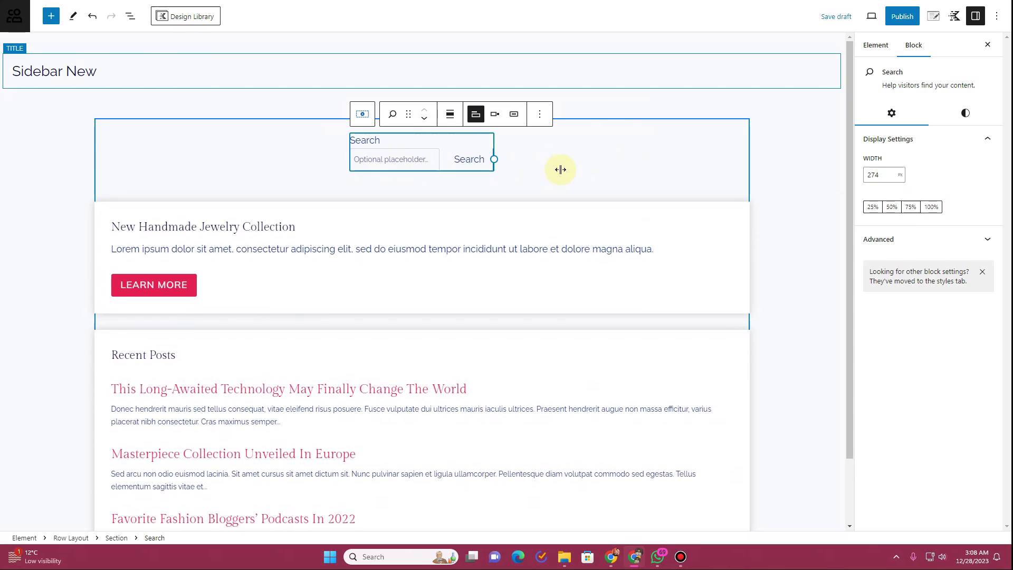
- Set the search field to No button and hide its Search label
left_click(498, 119)
left_click(523, 178)
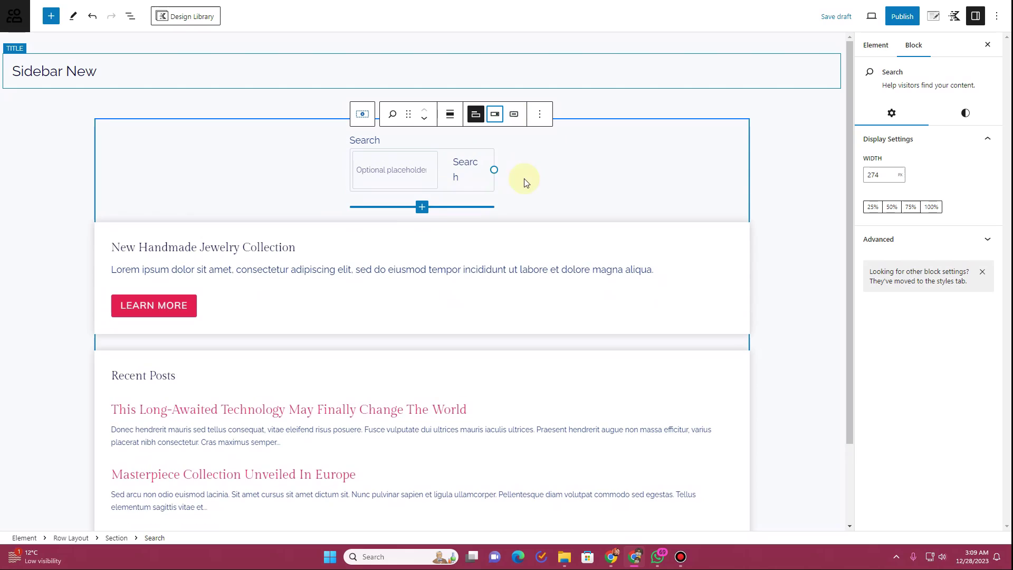
left_click(500, 123)
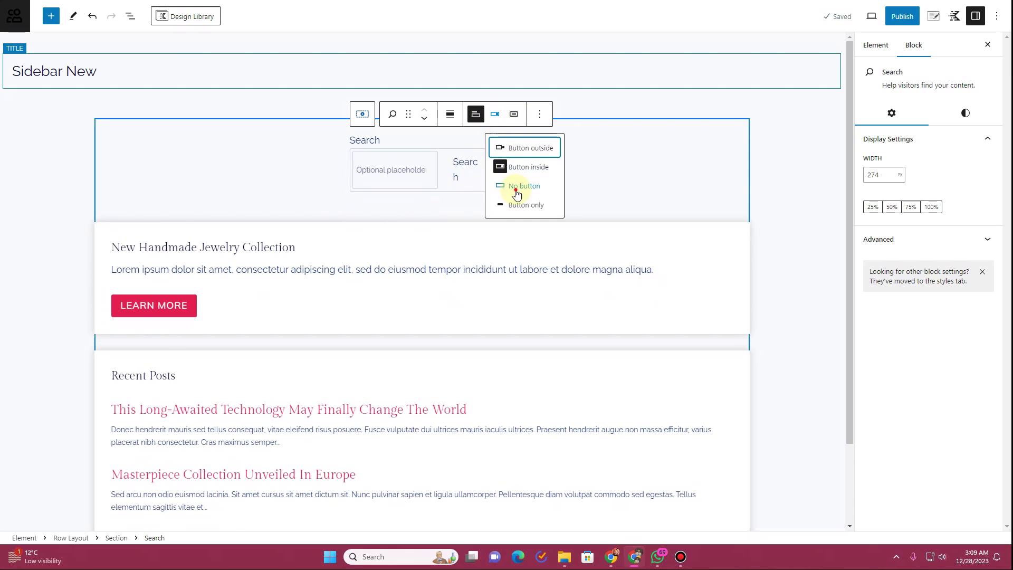
left_click(515, 188)
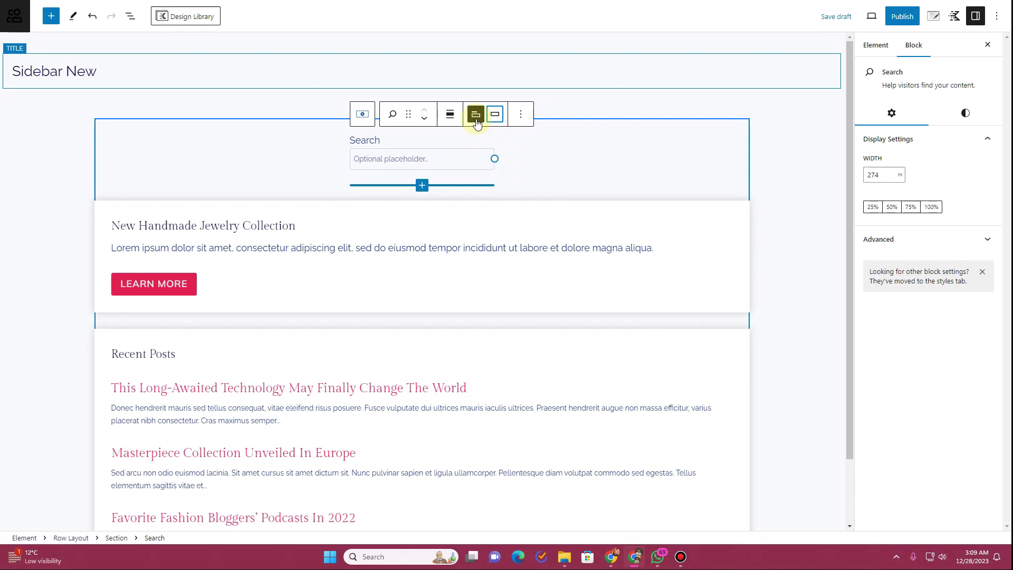
left_click(476, 120)
left_click(477, 121)
left_click(477, 120)
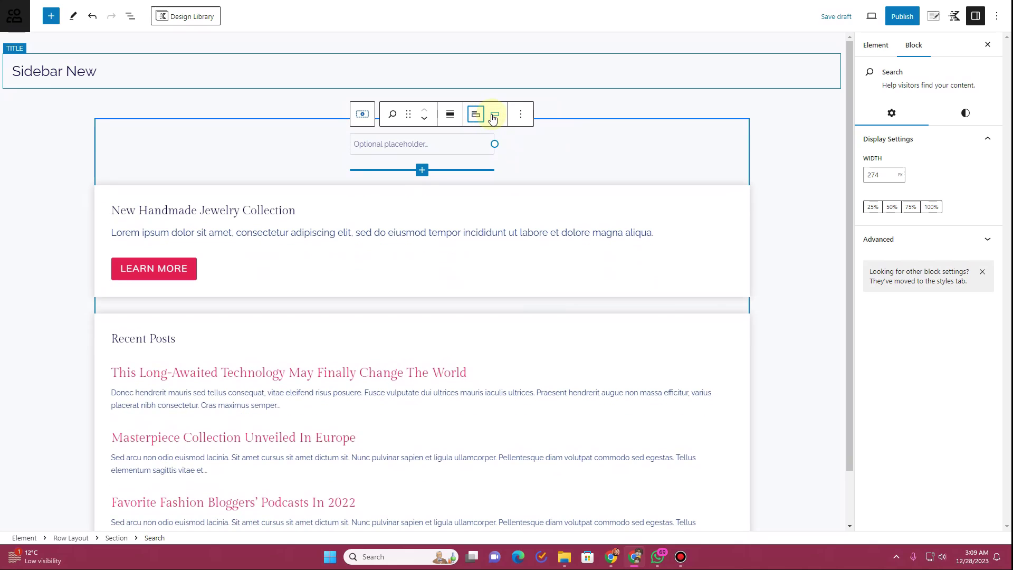
- Try a text Search button and a magnifier icon, then return to No button
left_click(493, 115)
left_click(524, 211)
left_click(513, 114)
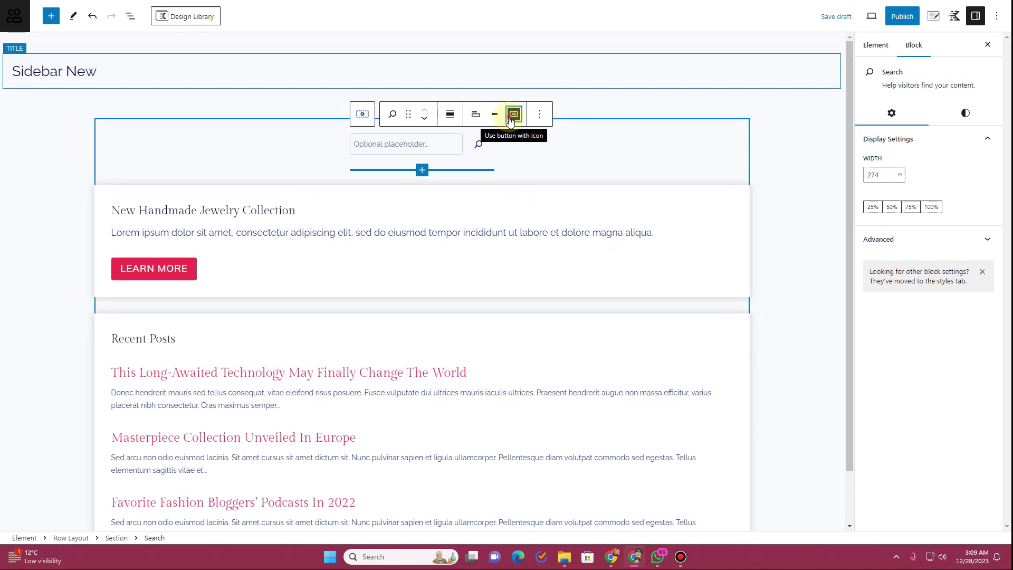
left_click(512, 120)
left_click(500, 116)
left_click(515, 148)
left_click(495, 114)
left_click(524, 185)
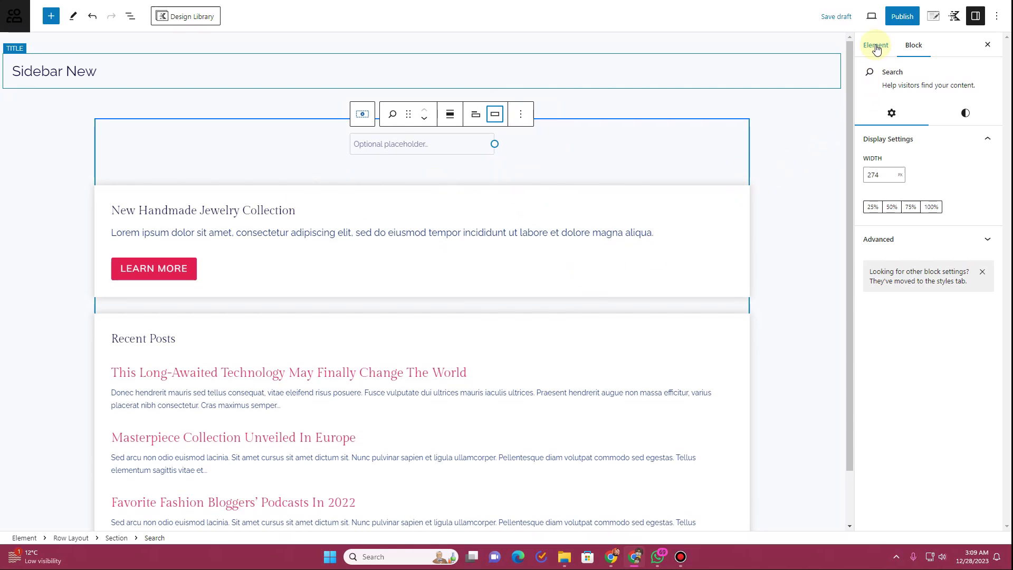
- Review the element's summary settings and the block library
scroll(450, 283, "down", 1)
scroll(450, 284, "up", 1)
left_click(876, 45)
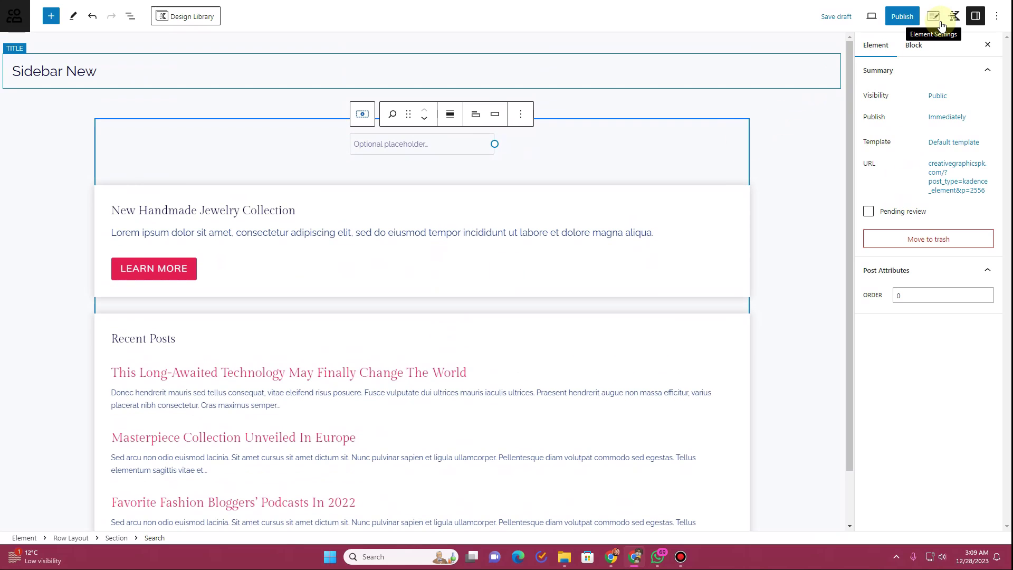
left_click(51, 15)
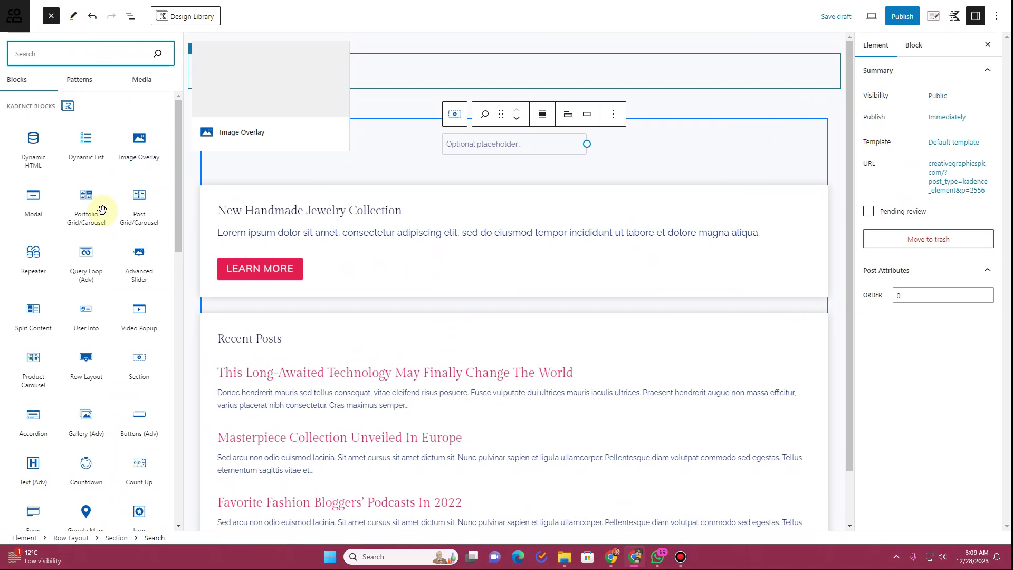
scroll(86, 331, "down", 3)
scroll(86, 331, "up", 6)
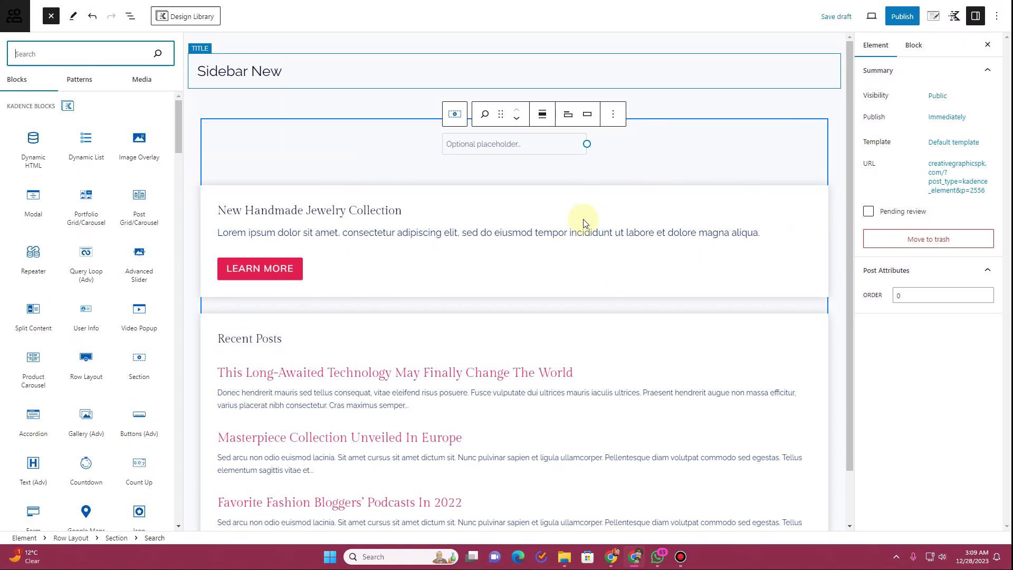
- Set the element's Placement to Replace Sidebar
left_click(937, 17)
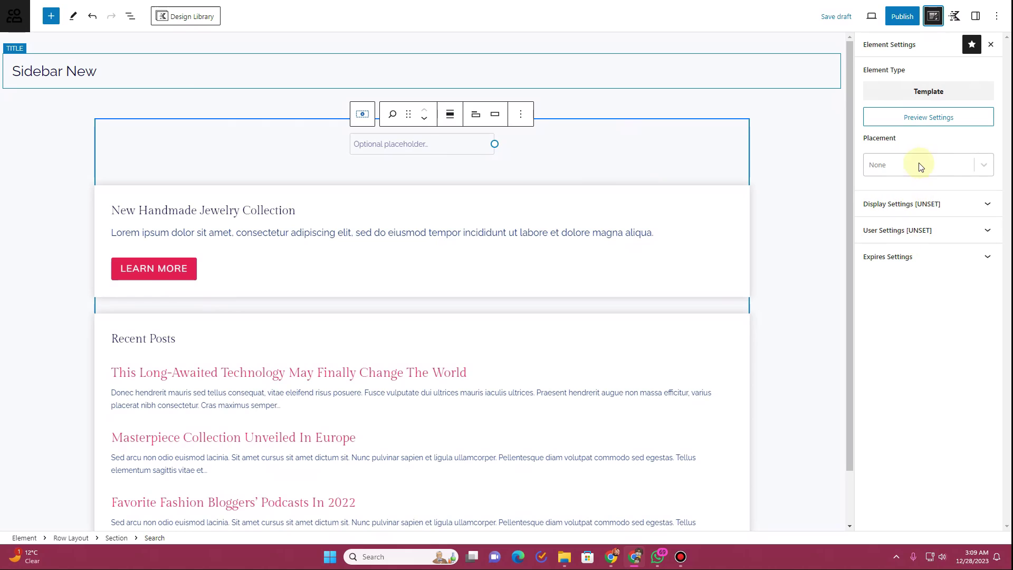
left_click(984, 169)
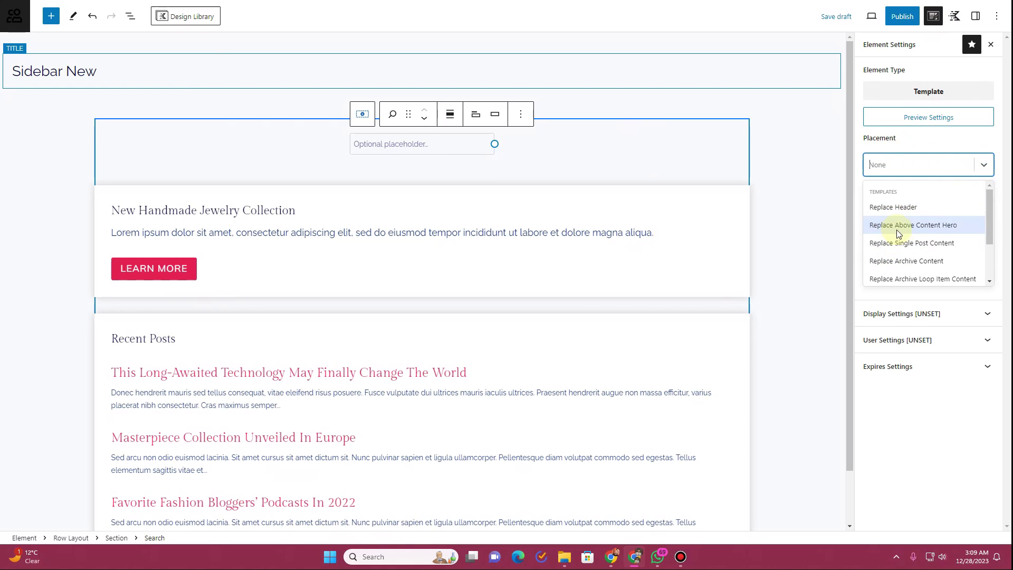
scroll(898, 235, "down", 2)
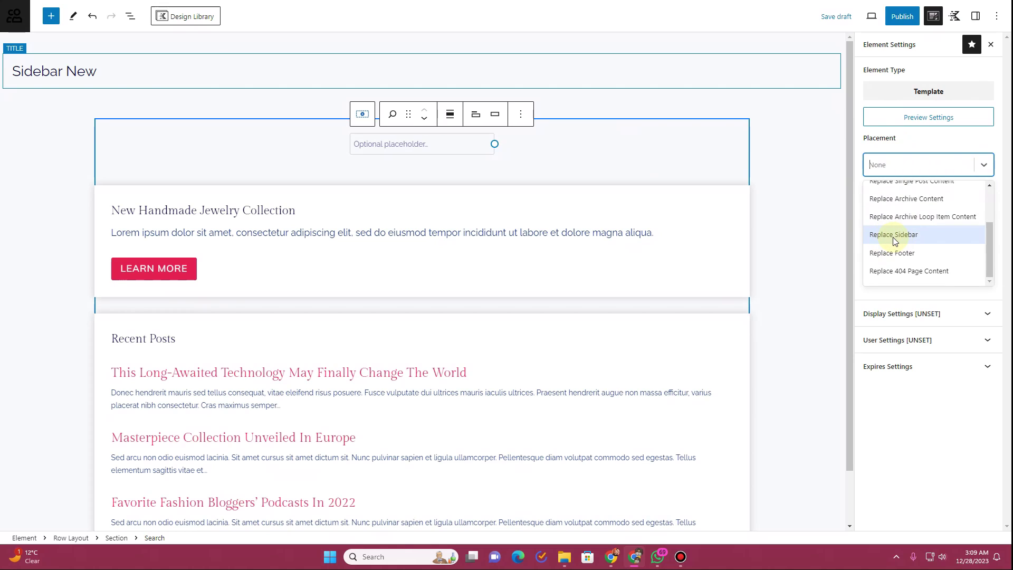
scroll(897, 238, "up", 3)
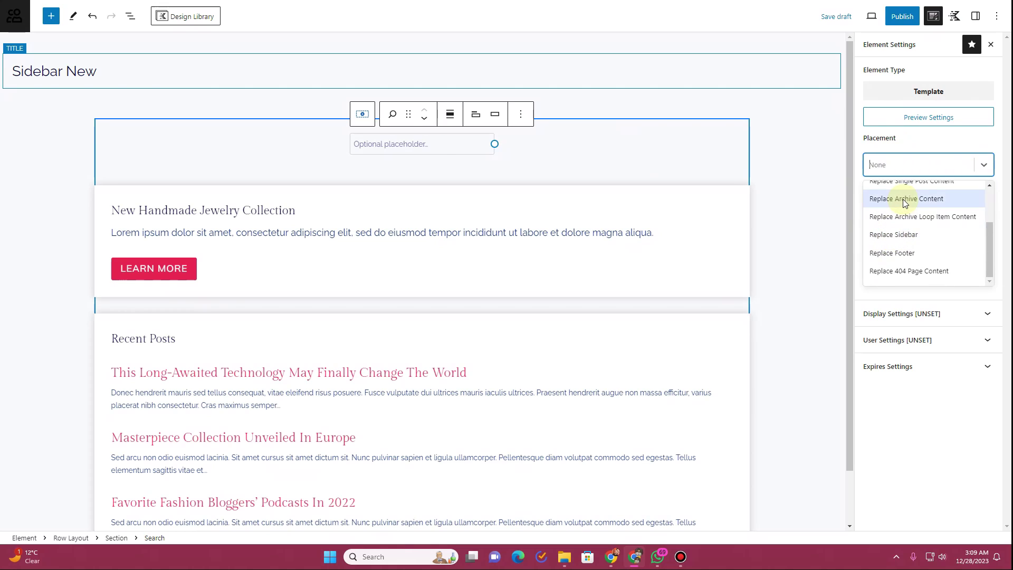
scroll(899, 237, "down", 2)
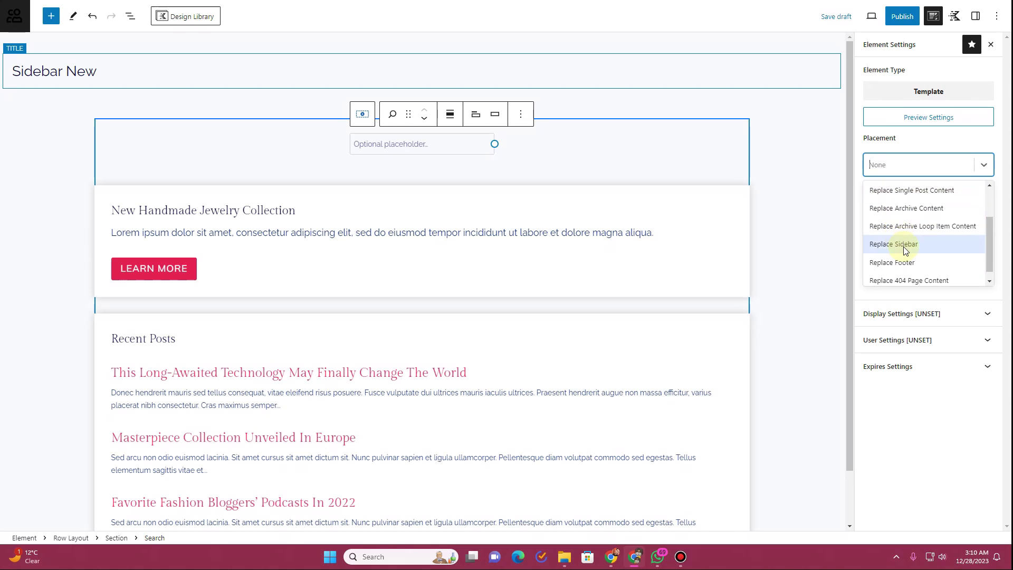
left_click(904, 247)
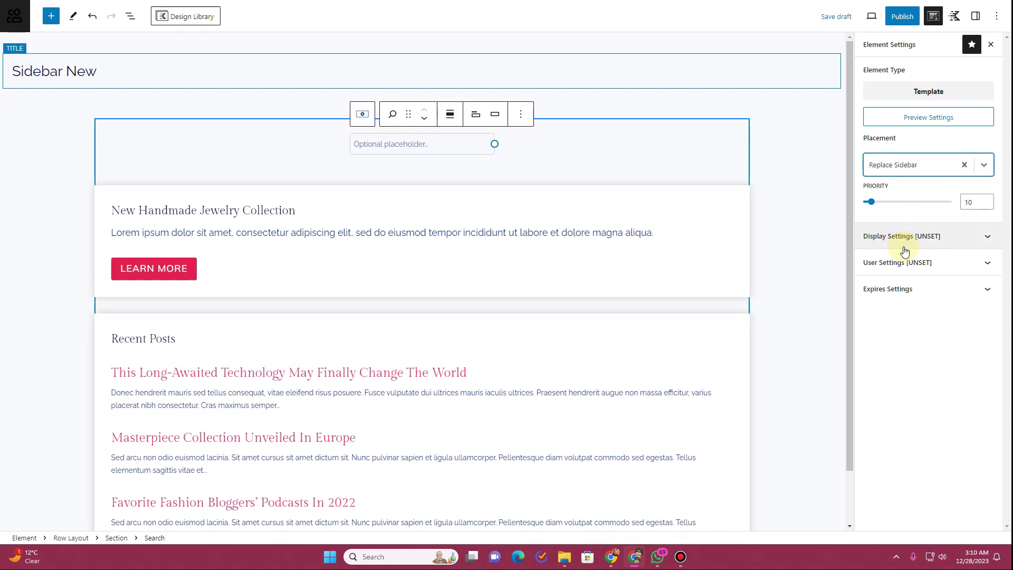
- Show the element on the Entire Site for All Users, then publish it
left_click(935, 239)
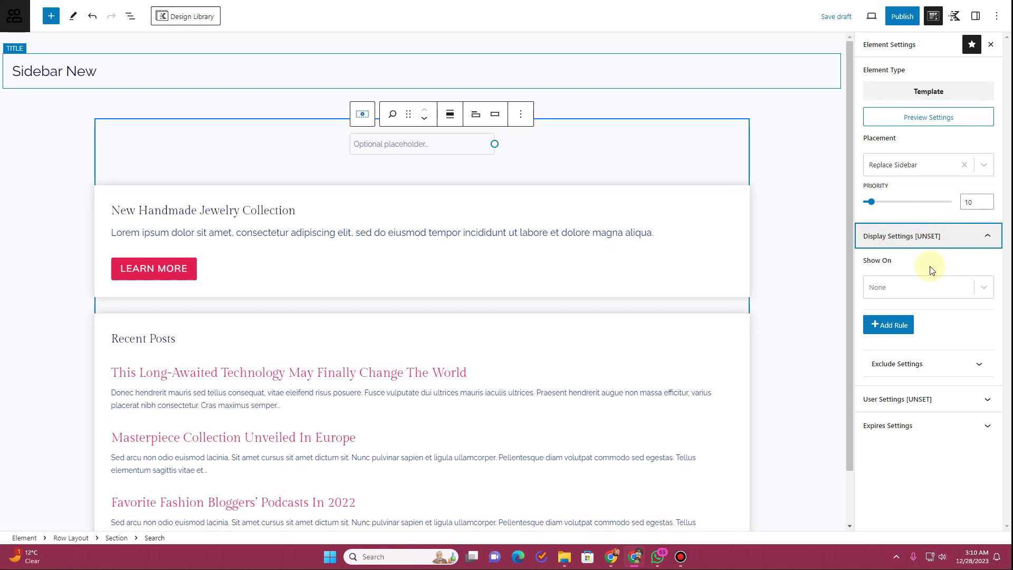
left_click(971, 285)
left_click(927, 326)
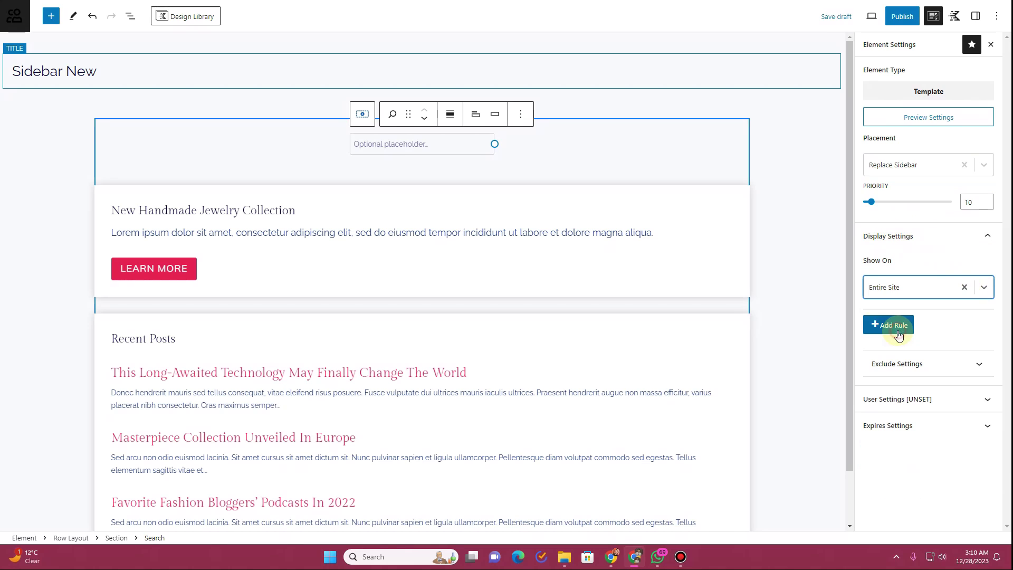
left_click(943, 404)
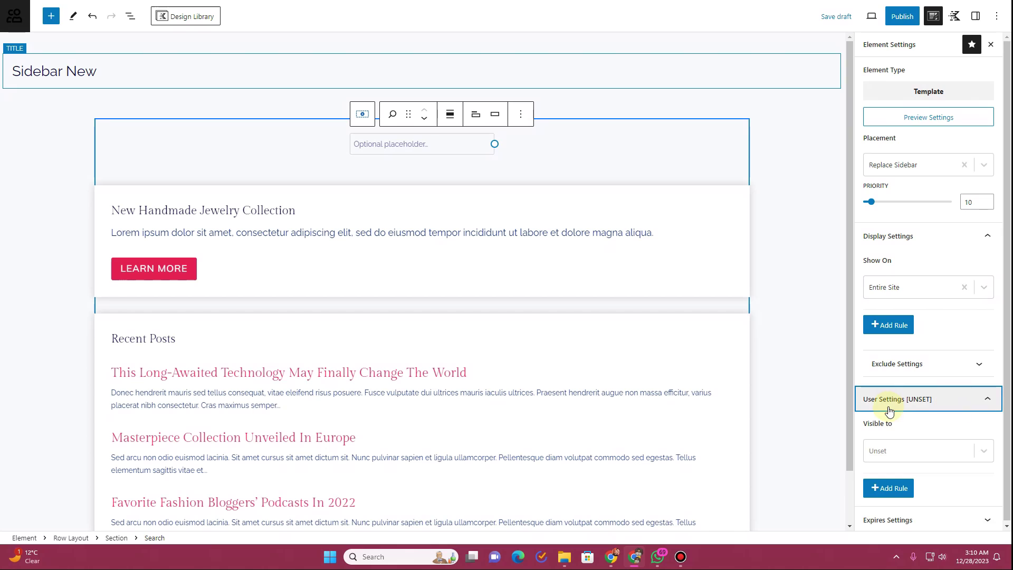
left_click(952, 449)
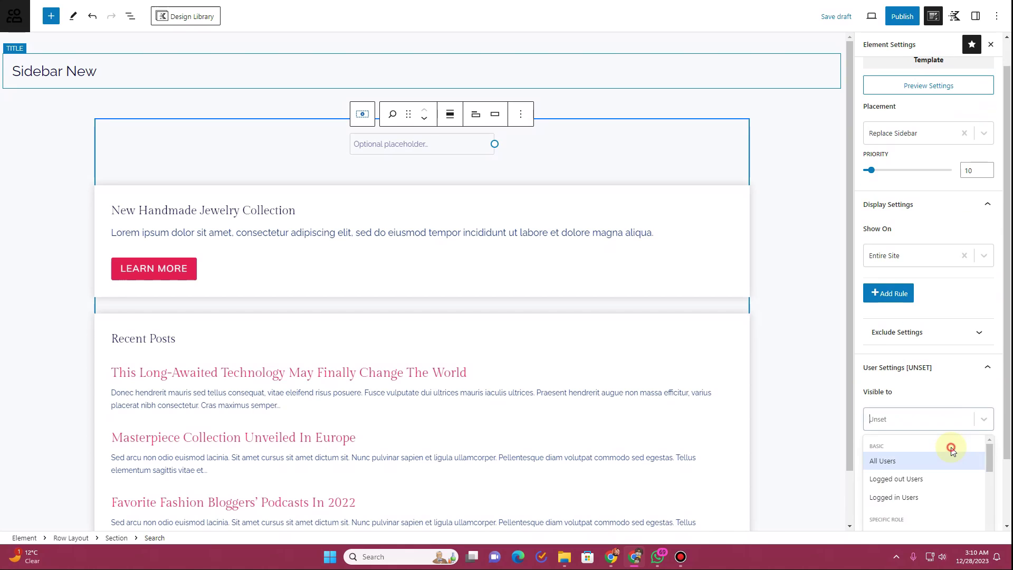
left_click(892, 461)
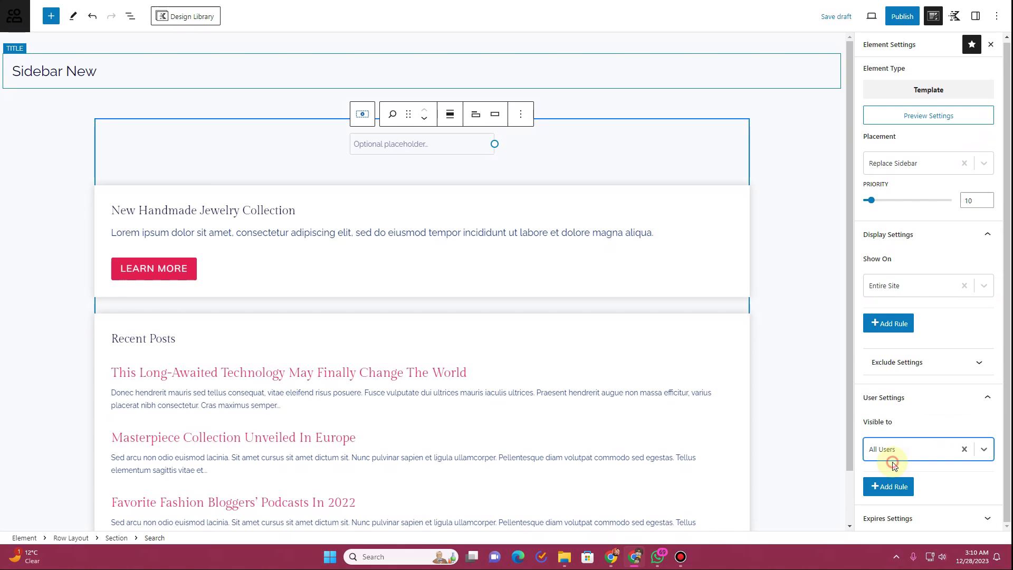
left_click(900, 17)
left_click(897, 18)
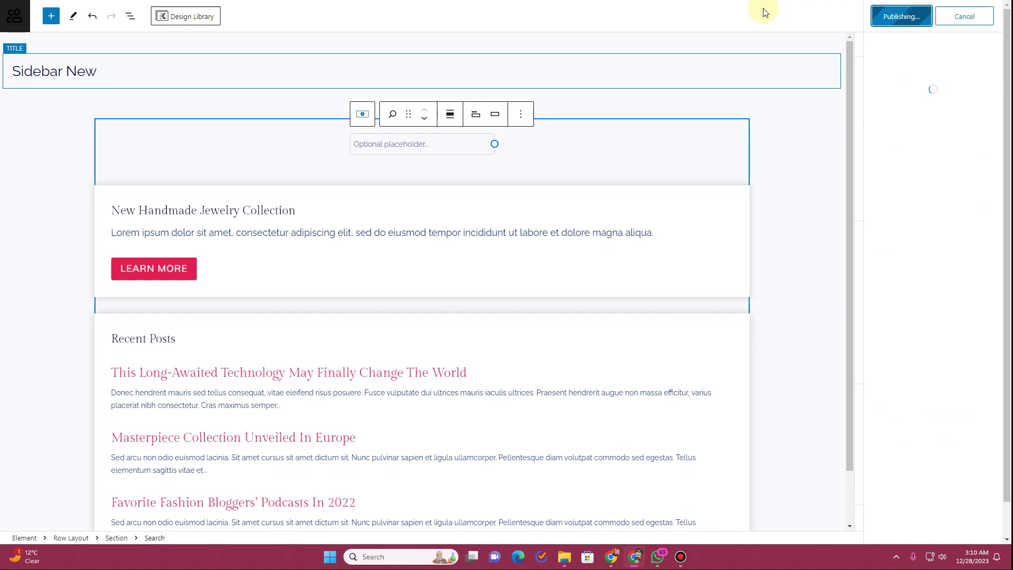
- Review the live post's new sidebar with search field, jewelry card and Recent Posts
key("ctrl+Tab")
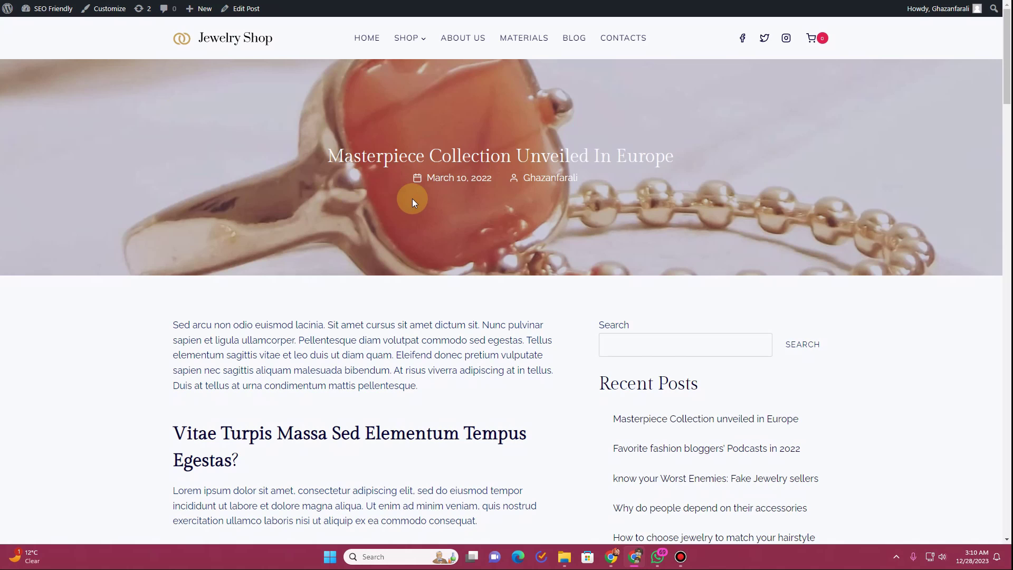
scroll(686, 295, "down", 10)
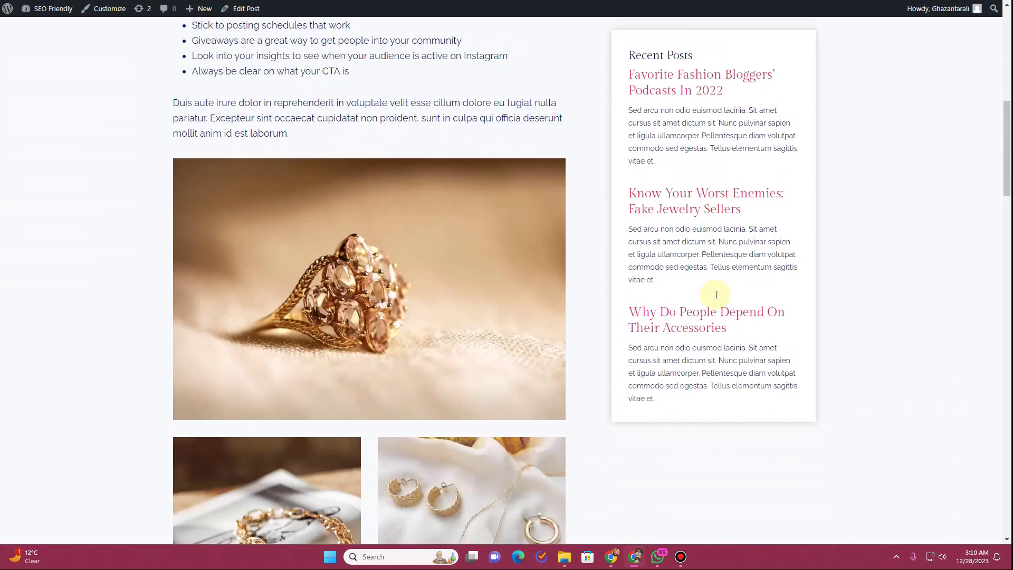
scroll(715, 294, "down", 3)
scroll(715, 294, "up", 12)
left_click(764, 298)
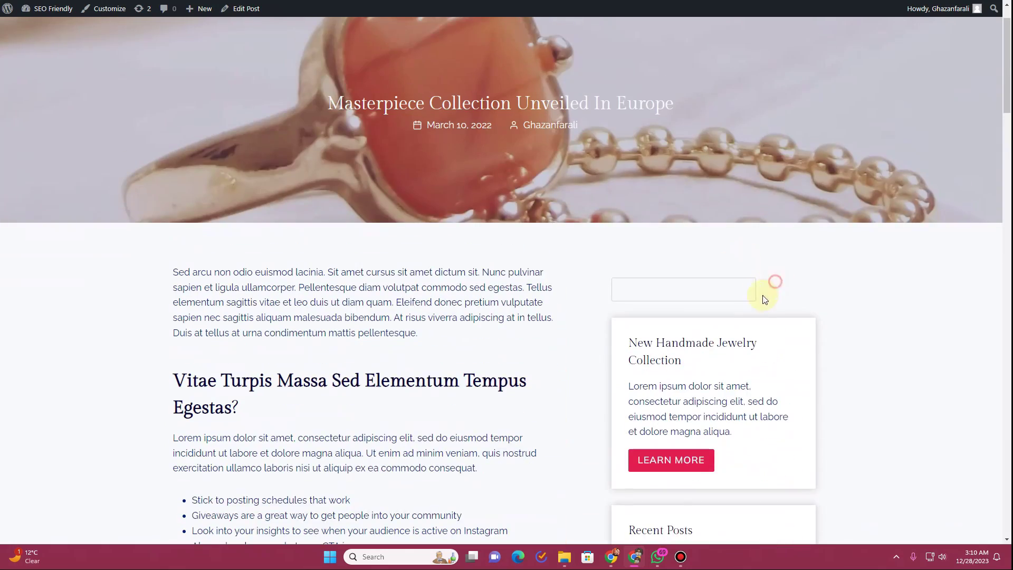
- Set the Search block's button position to Button inside, update the element, and view the live post
key("ctrl+Tab")
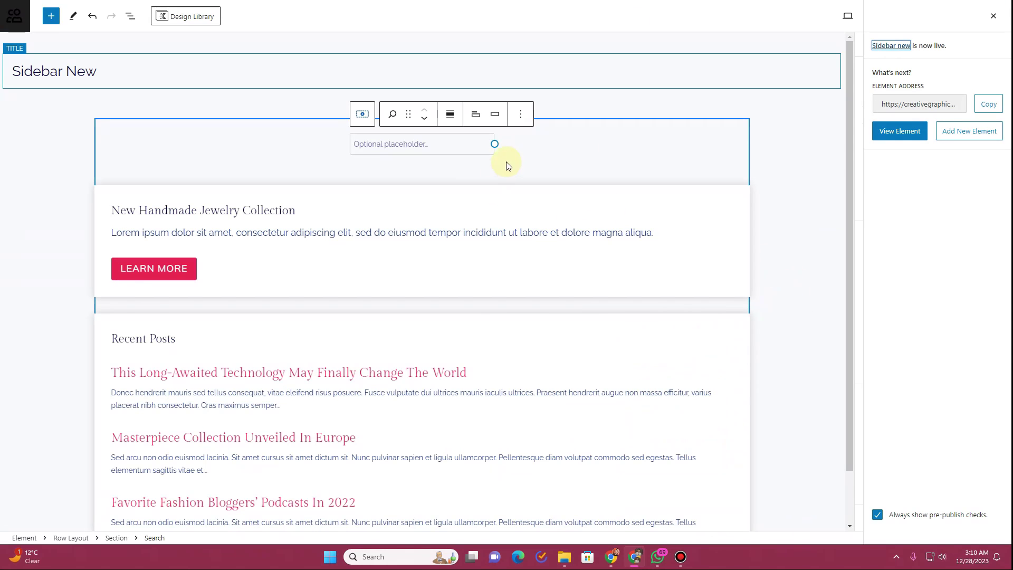
left_click(494, 114)
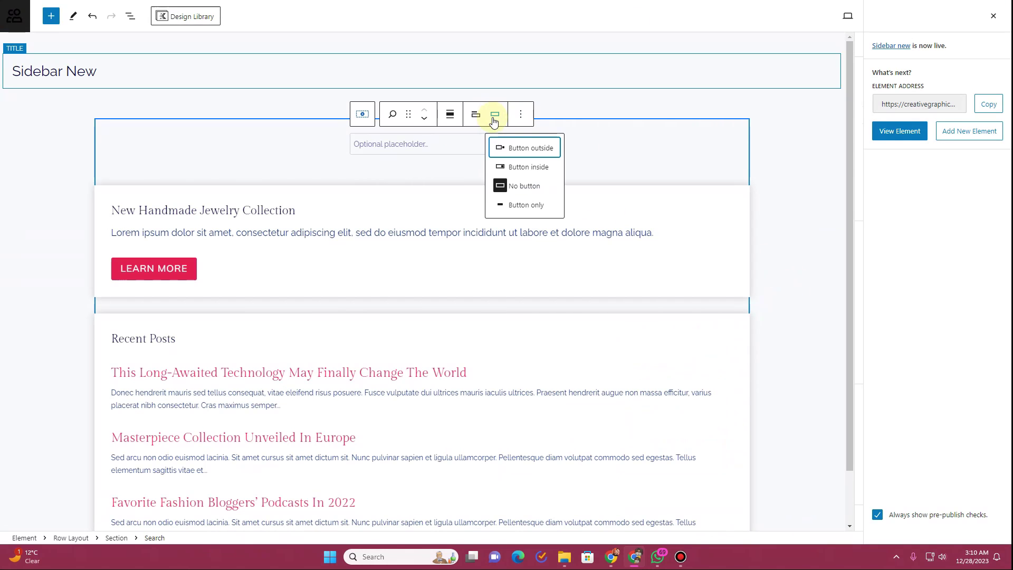
left_click(521, 170)
left_click(902, 16)
key("ctrl+Tab")
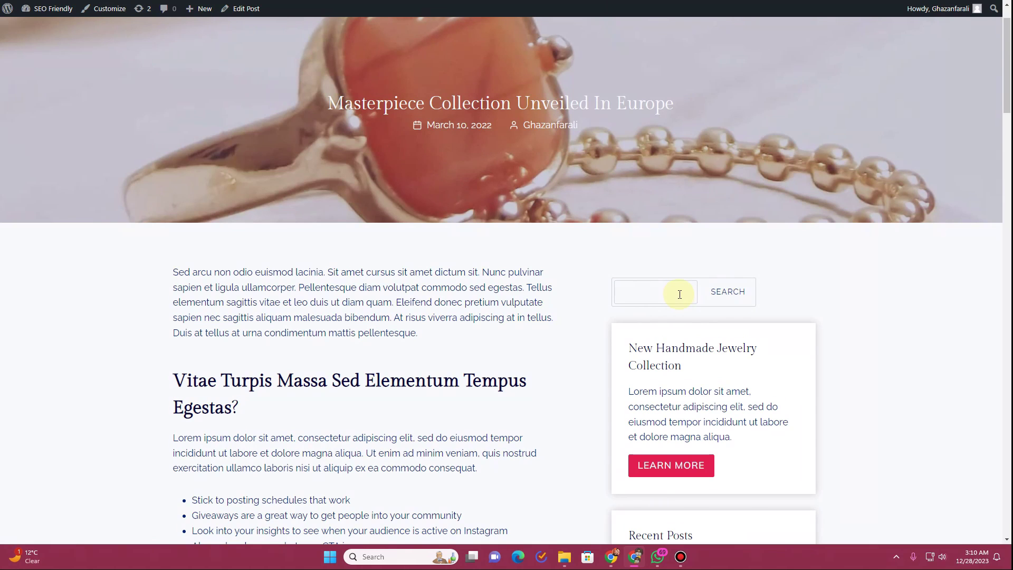
- Delete the Search block from the Sidebar New element and update it
key("ctrl+shift+Tab")
left_click(540, 114)
left_click(581, 384)
left_click(904, 16)
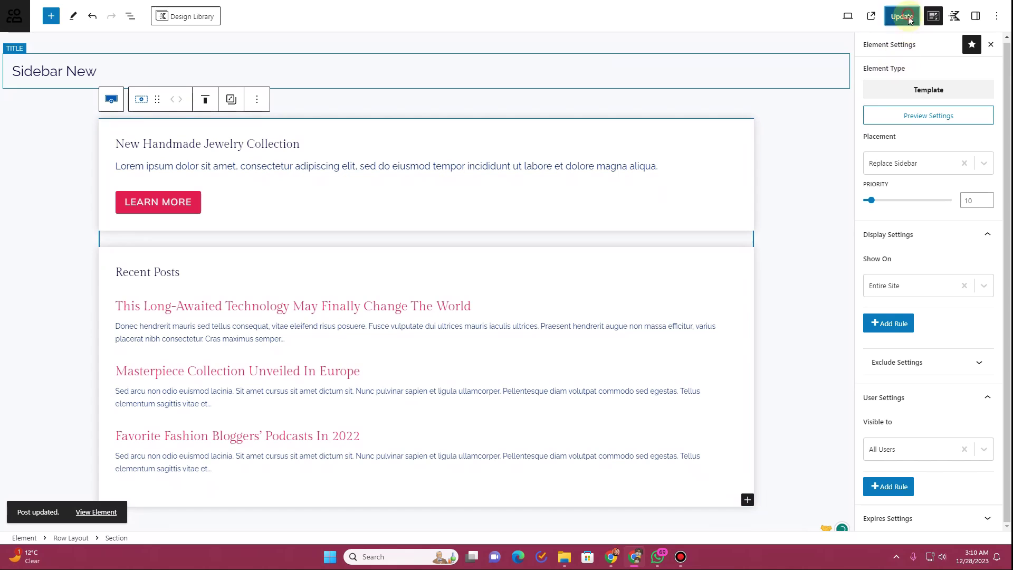
- Reload the live post, confirm the sidebar starts with the jewelry promo card, and launch Customize
key("ctrl+Tab")
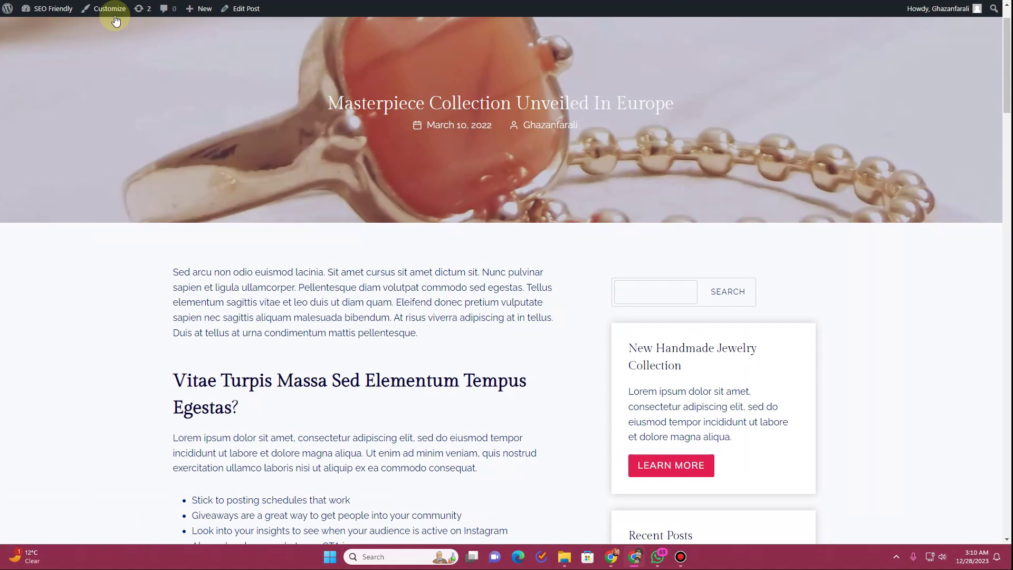
key("F5")
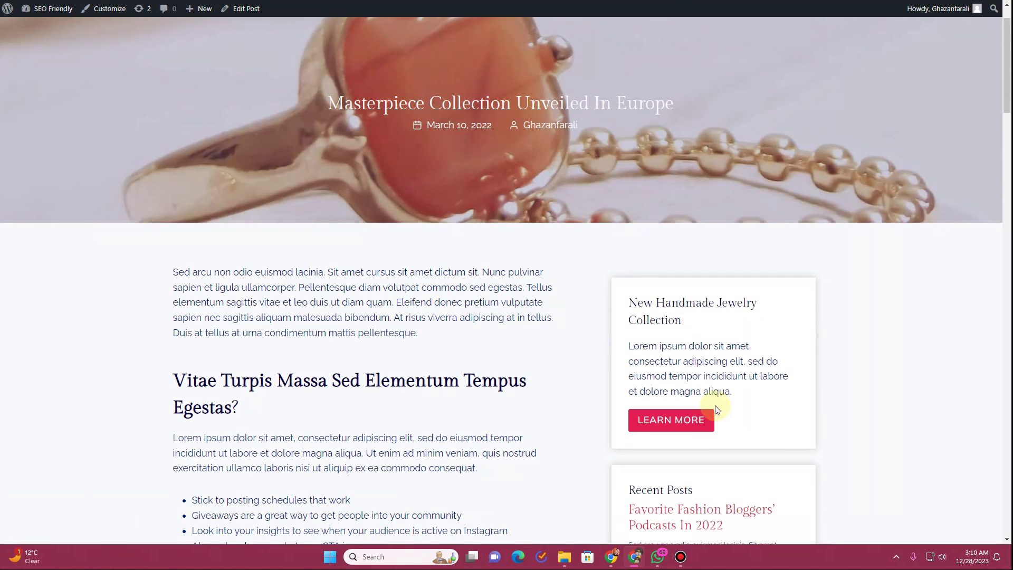
scroll(716, 410, "down", 9)
scroll(706, 406, "up", 10)
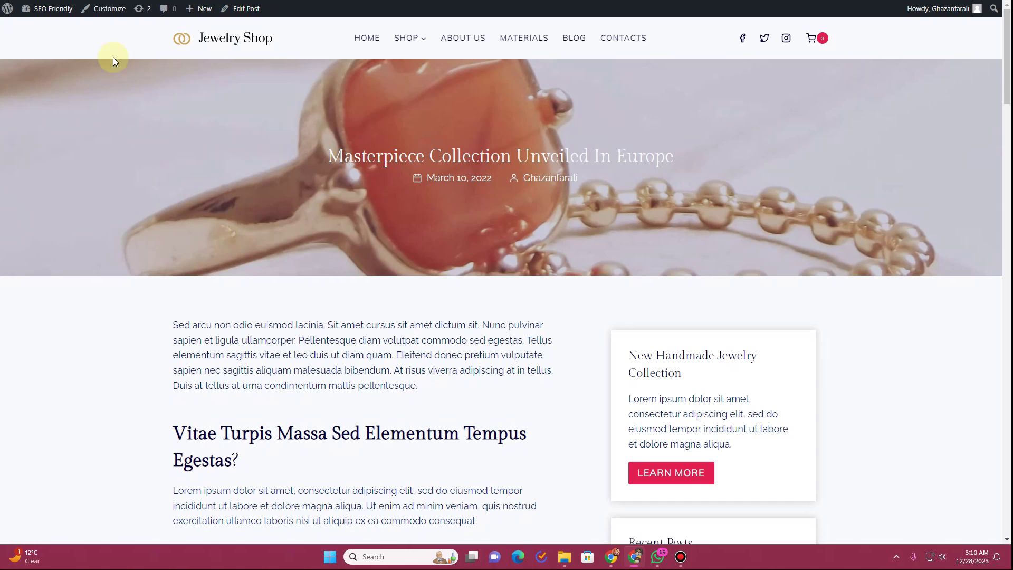
left_click(103, 8)
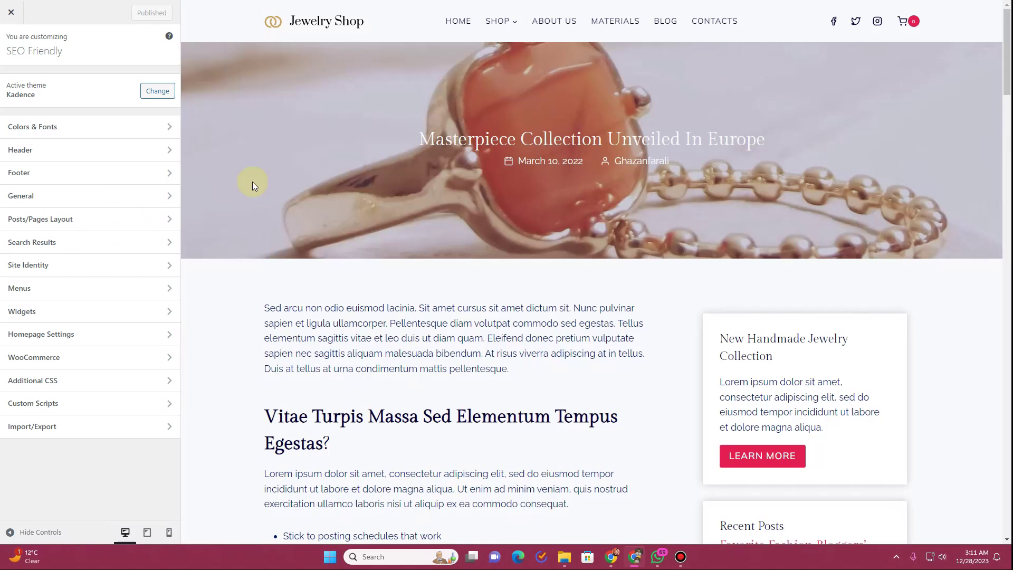
- Set the Sidebar Width to 30% under General > Sidebar in the Customizer
left_click(63, 197)
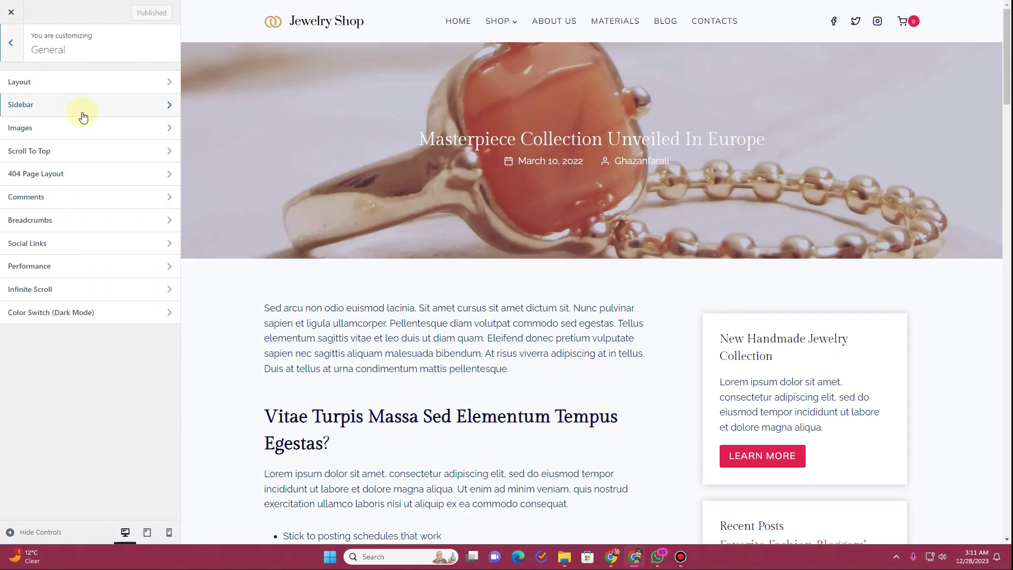
left_click(83, 114)
left_click(126, 125)
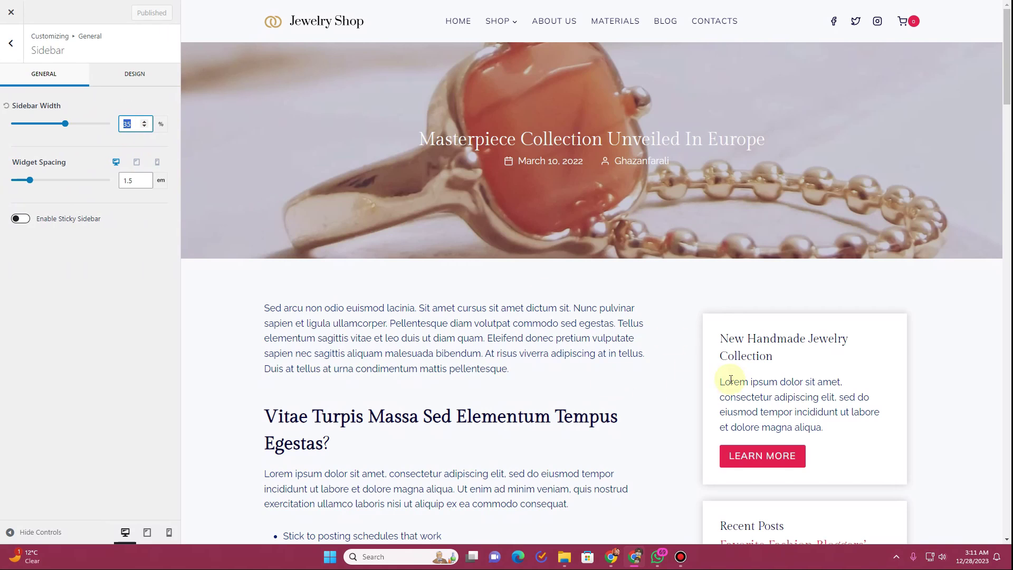
scroll(651, 347, "down", 4)
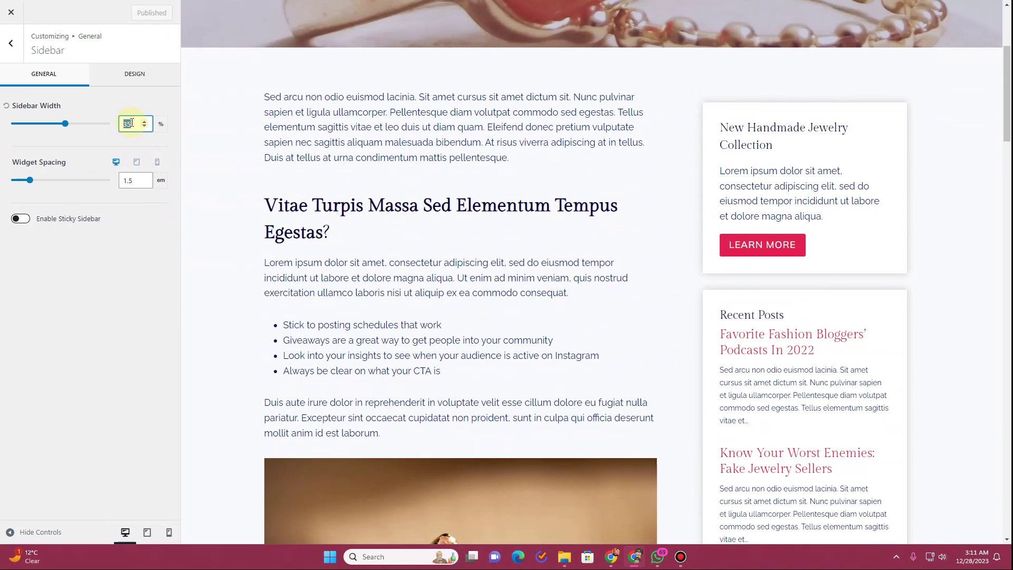
type("30")
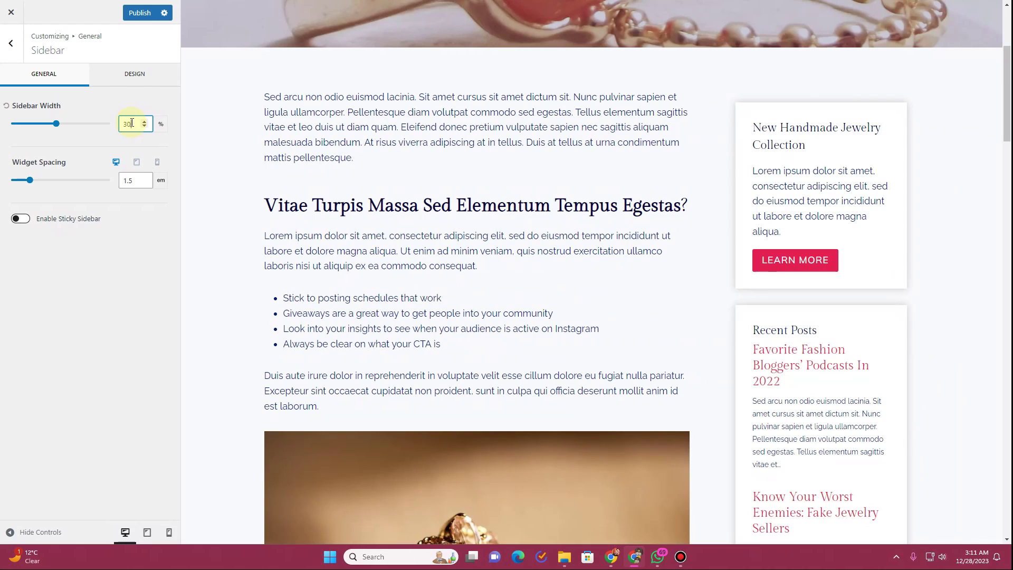
- Increase the Widget Spacing slider to 1.68 em and review the sidebar settings
scroll(776, 332, "down", 5)
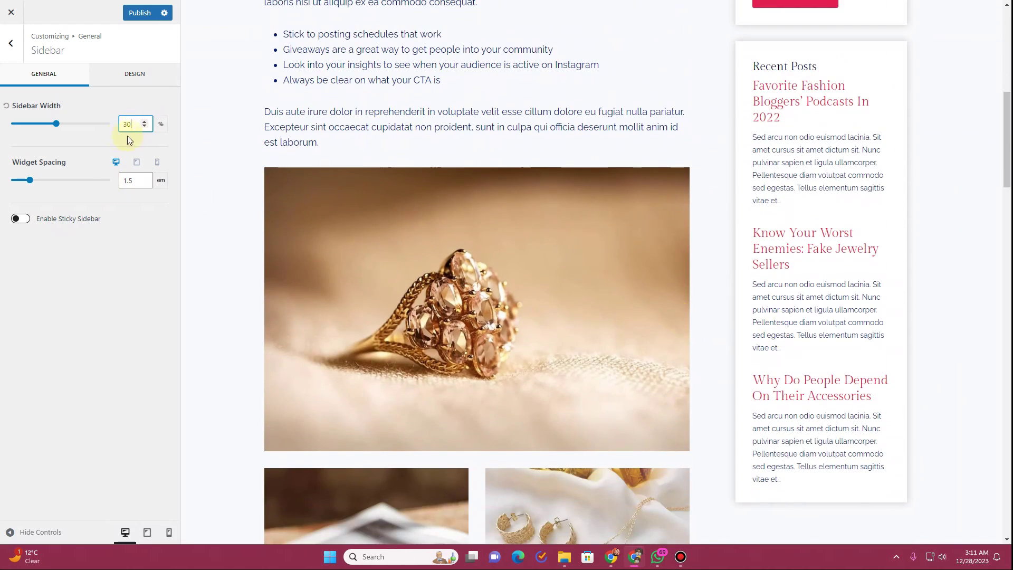
left_click_drag(31, 181, 33, 180)
scroll(598, 298, "up", 7)
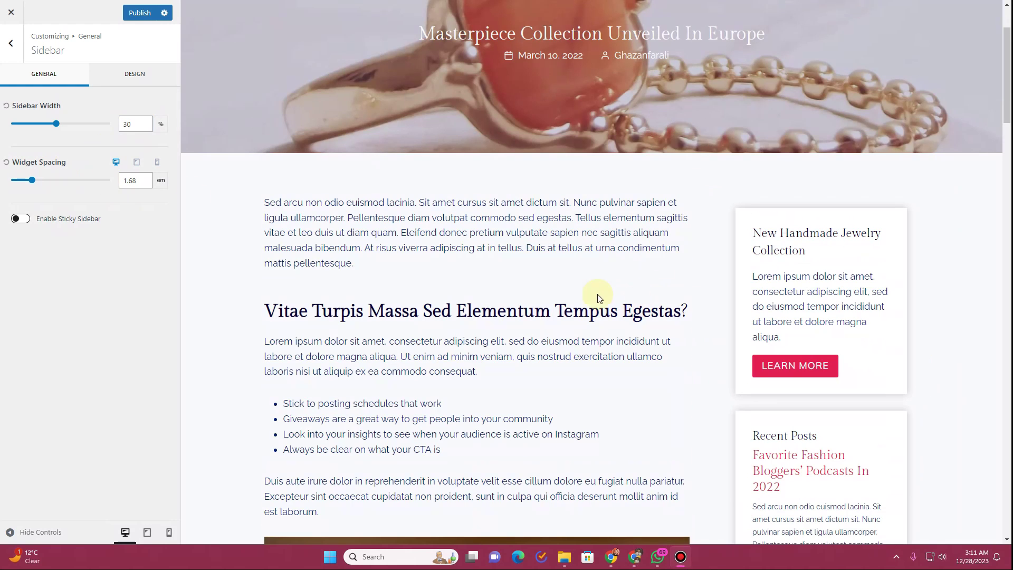
scroll(469, 248, "up", 2)
scroll(472, 245, "down", 6)
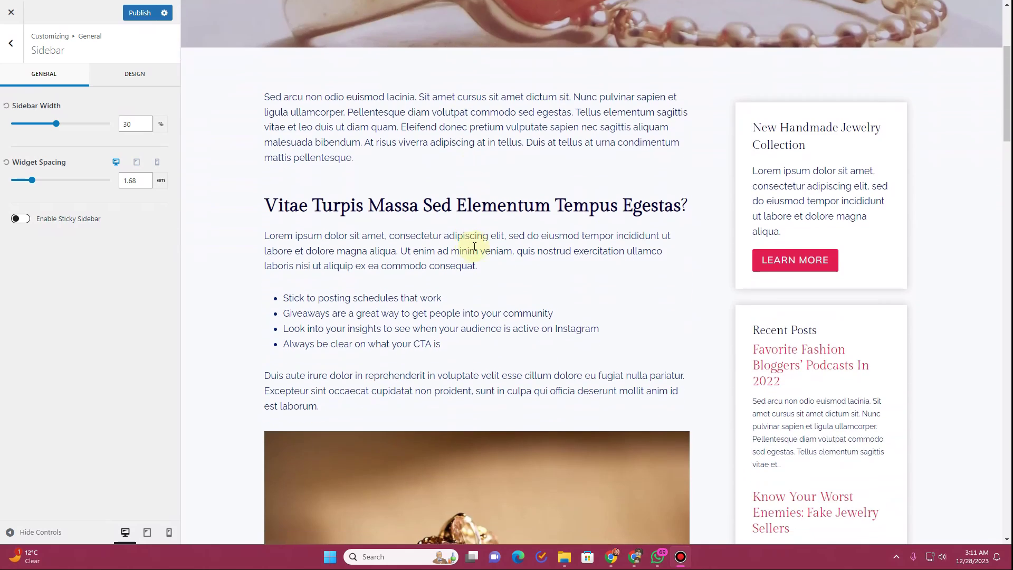
scroll(479, 246, "down", 6)
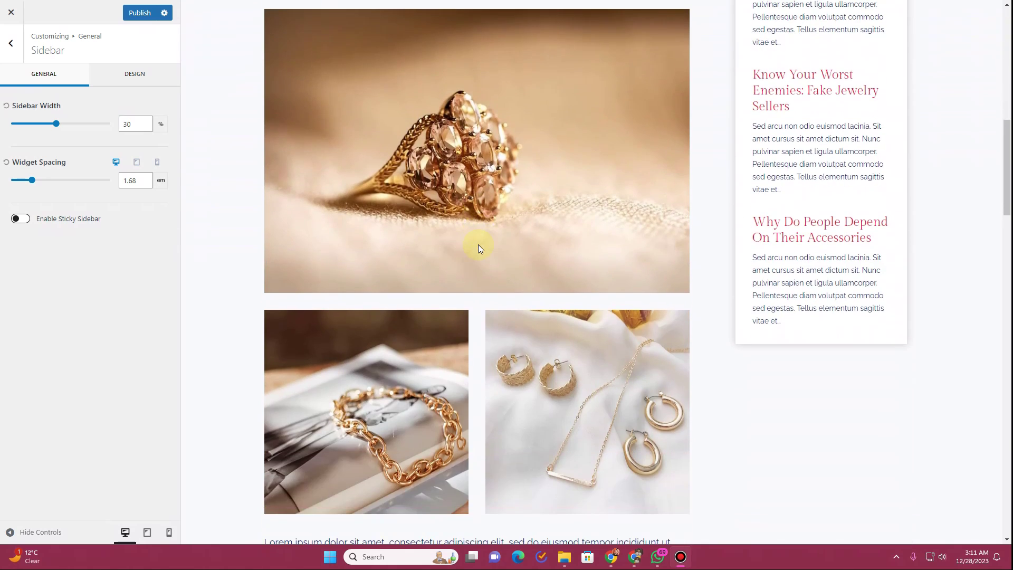
scroll(478, 244, "down", 4)
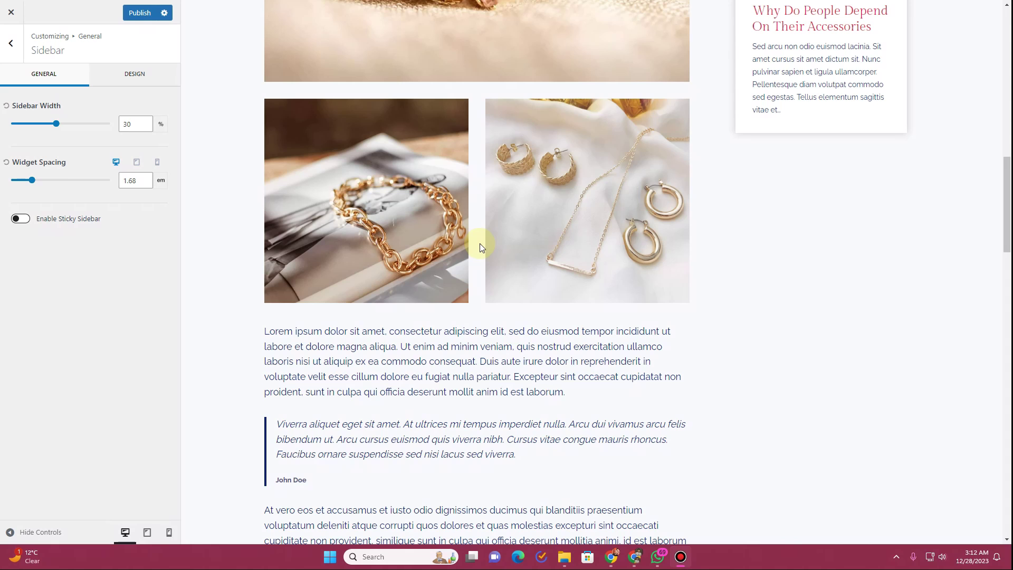
scroll(479, 243, "up", 4)
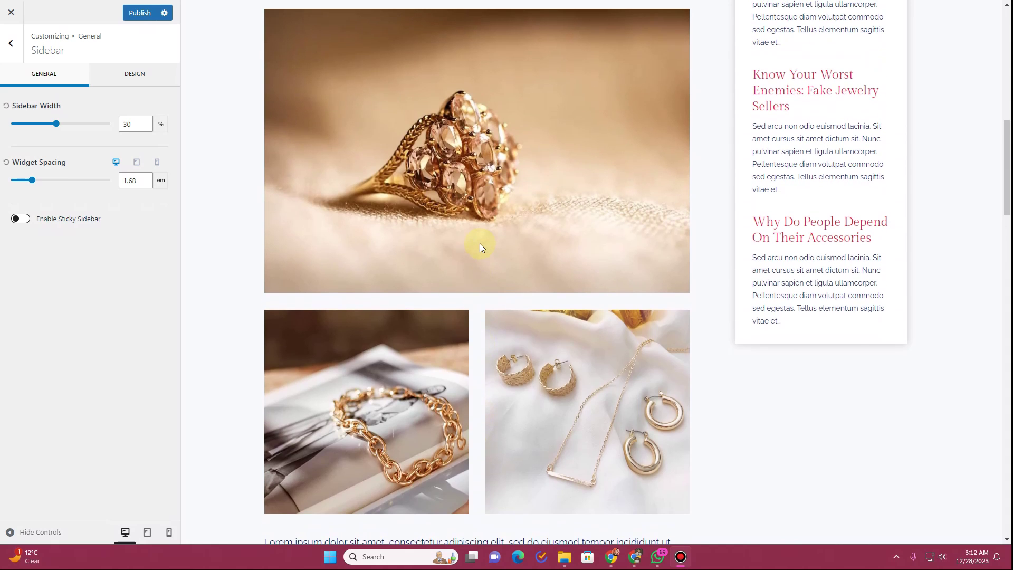